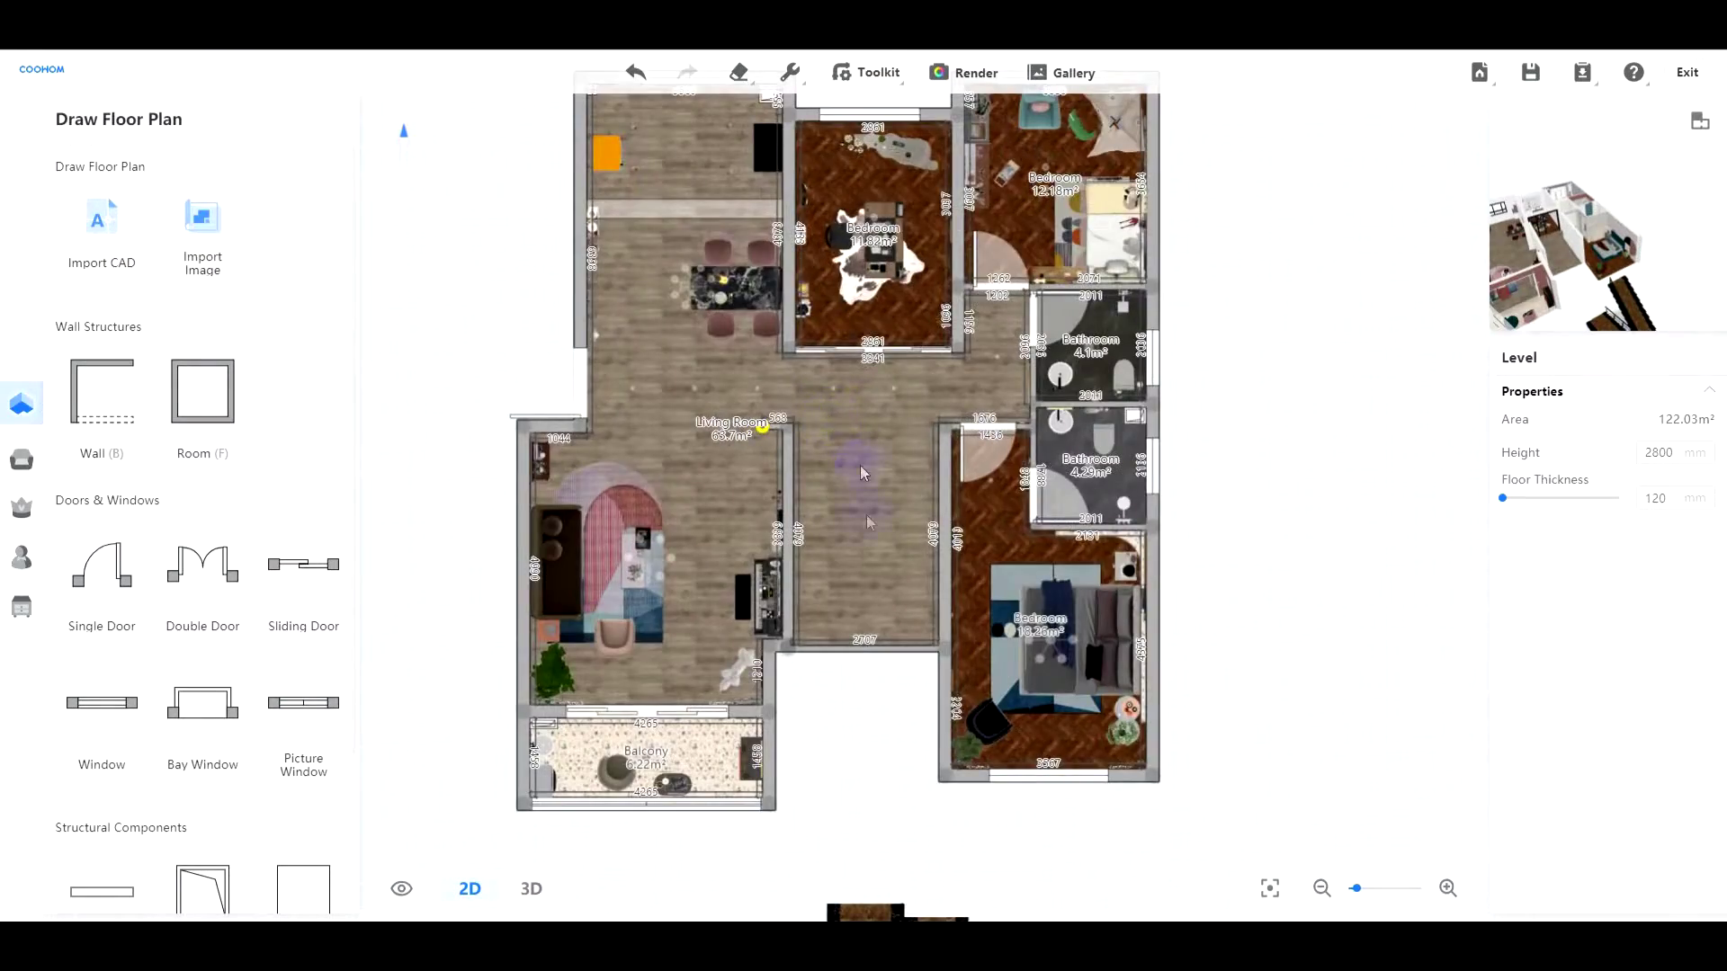
# Step: Switch to the 3D view and set the level height to 6000 mm
pyautogui.click(532, 891)
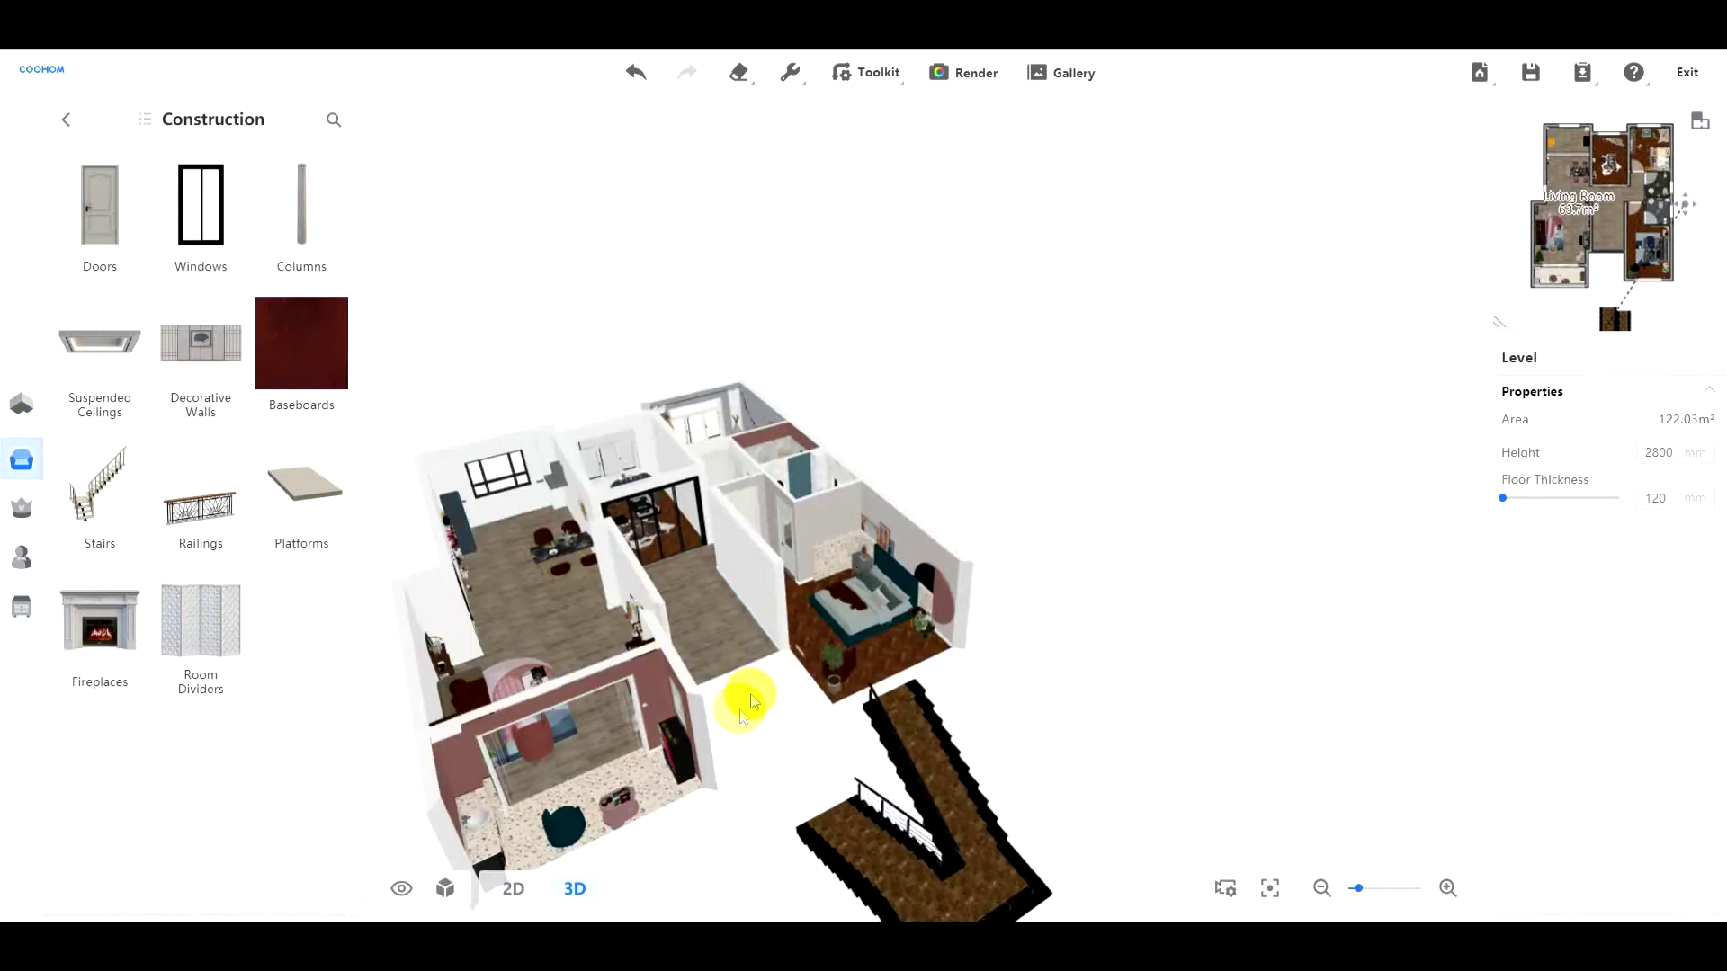
pyautogui.moveTo(745, 698); pyautogui.dragTo(943, 603)
pyautogui.moveTo(839, 510); pyautogui.dragTo(1253, 587)
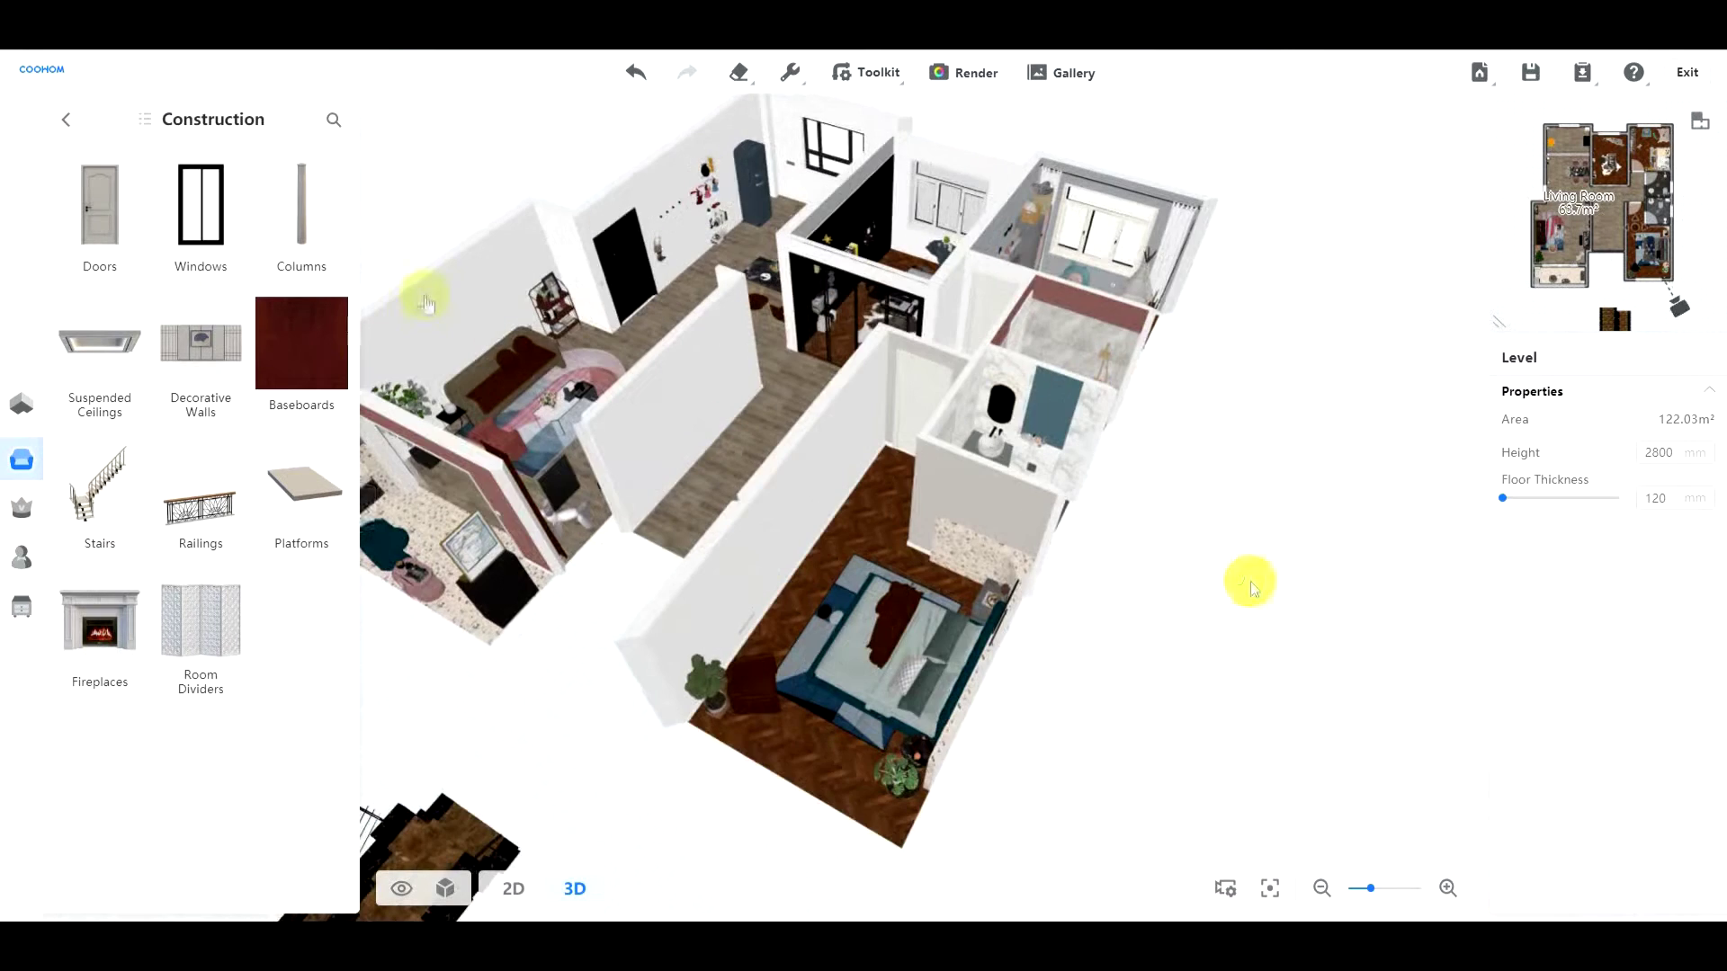
pyautogui.click(70, 135)
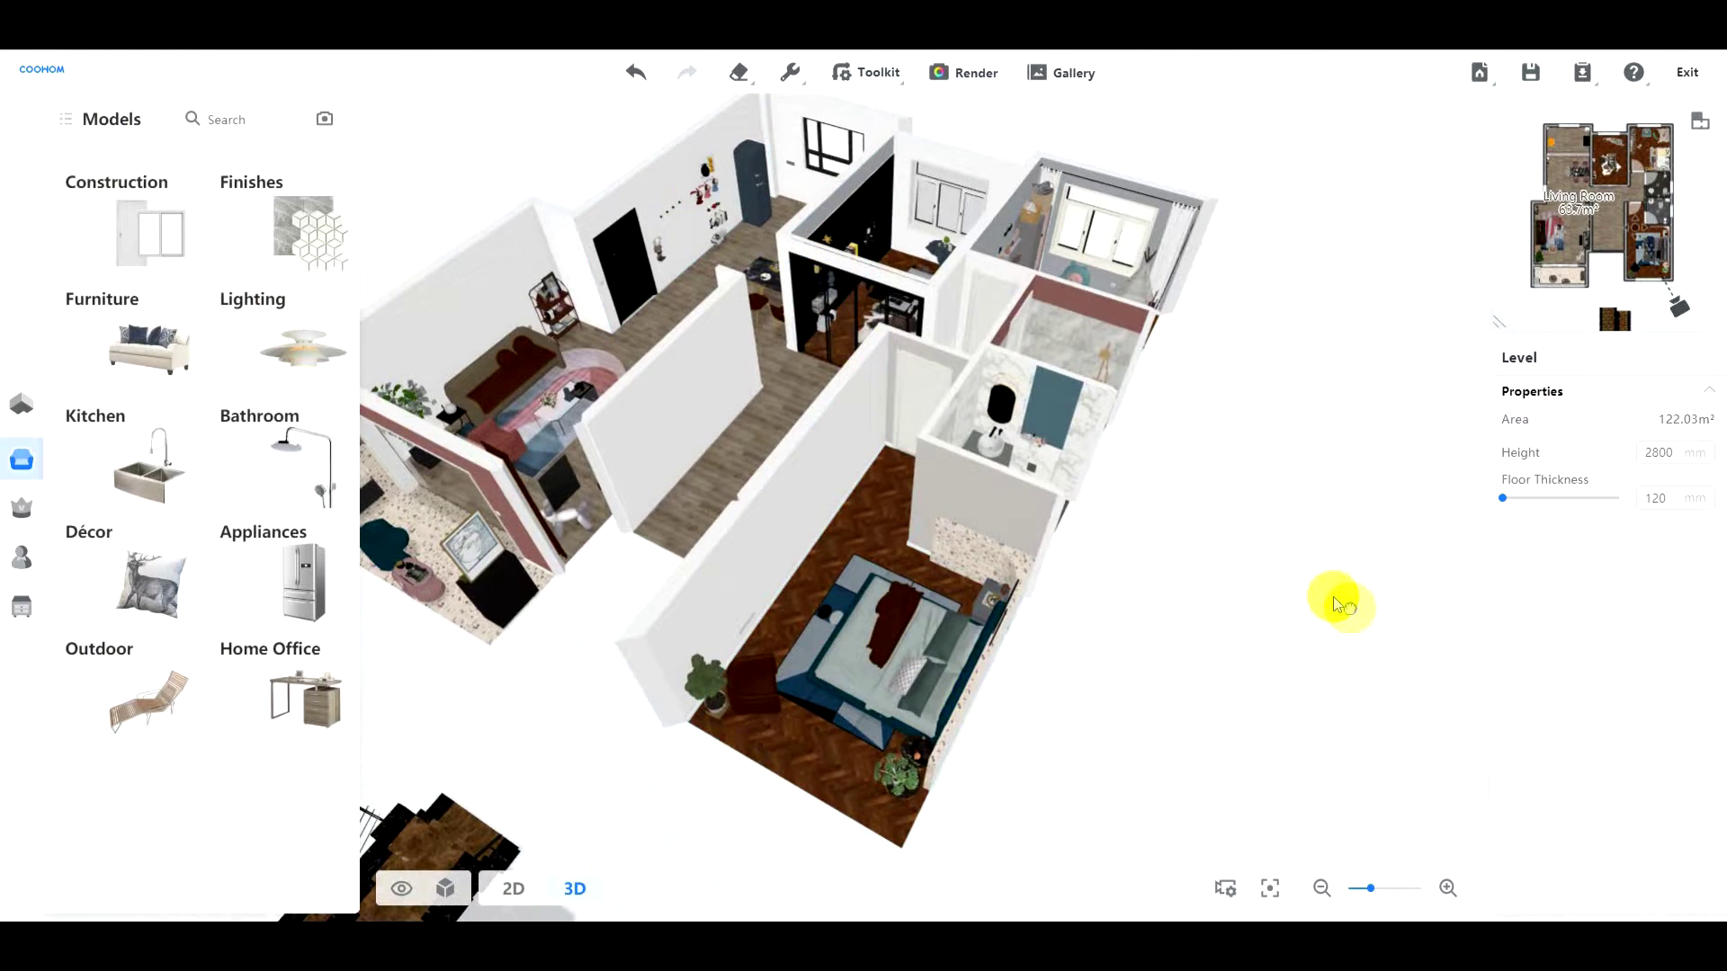
pyautogui.moveTo(1340, 604); pyautogui.dragTo(1556, 590)
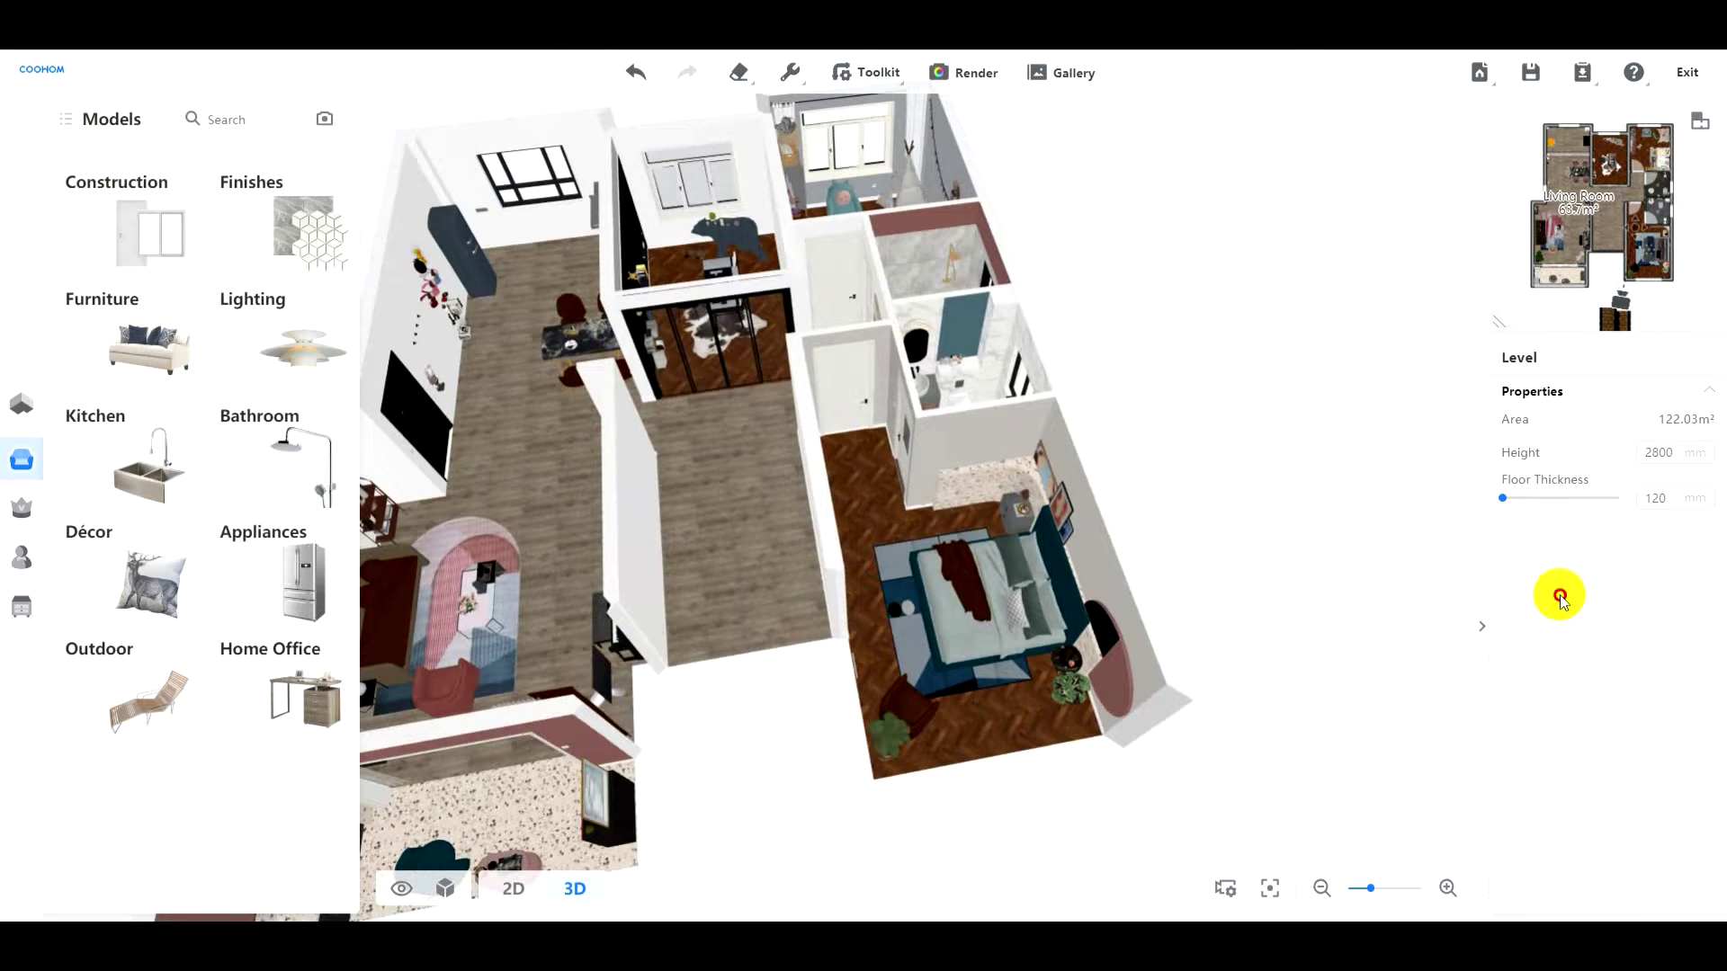
pyautogui.doubleClick(1677, 451)
pyautogui.write('6000')
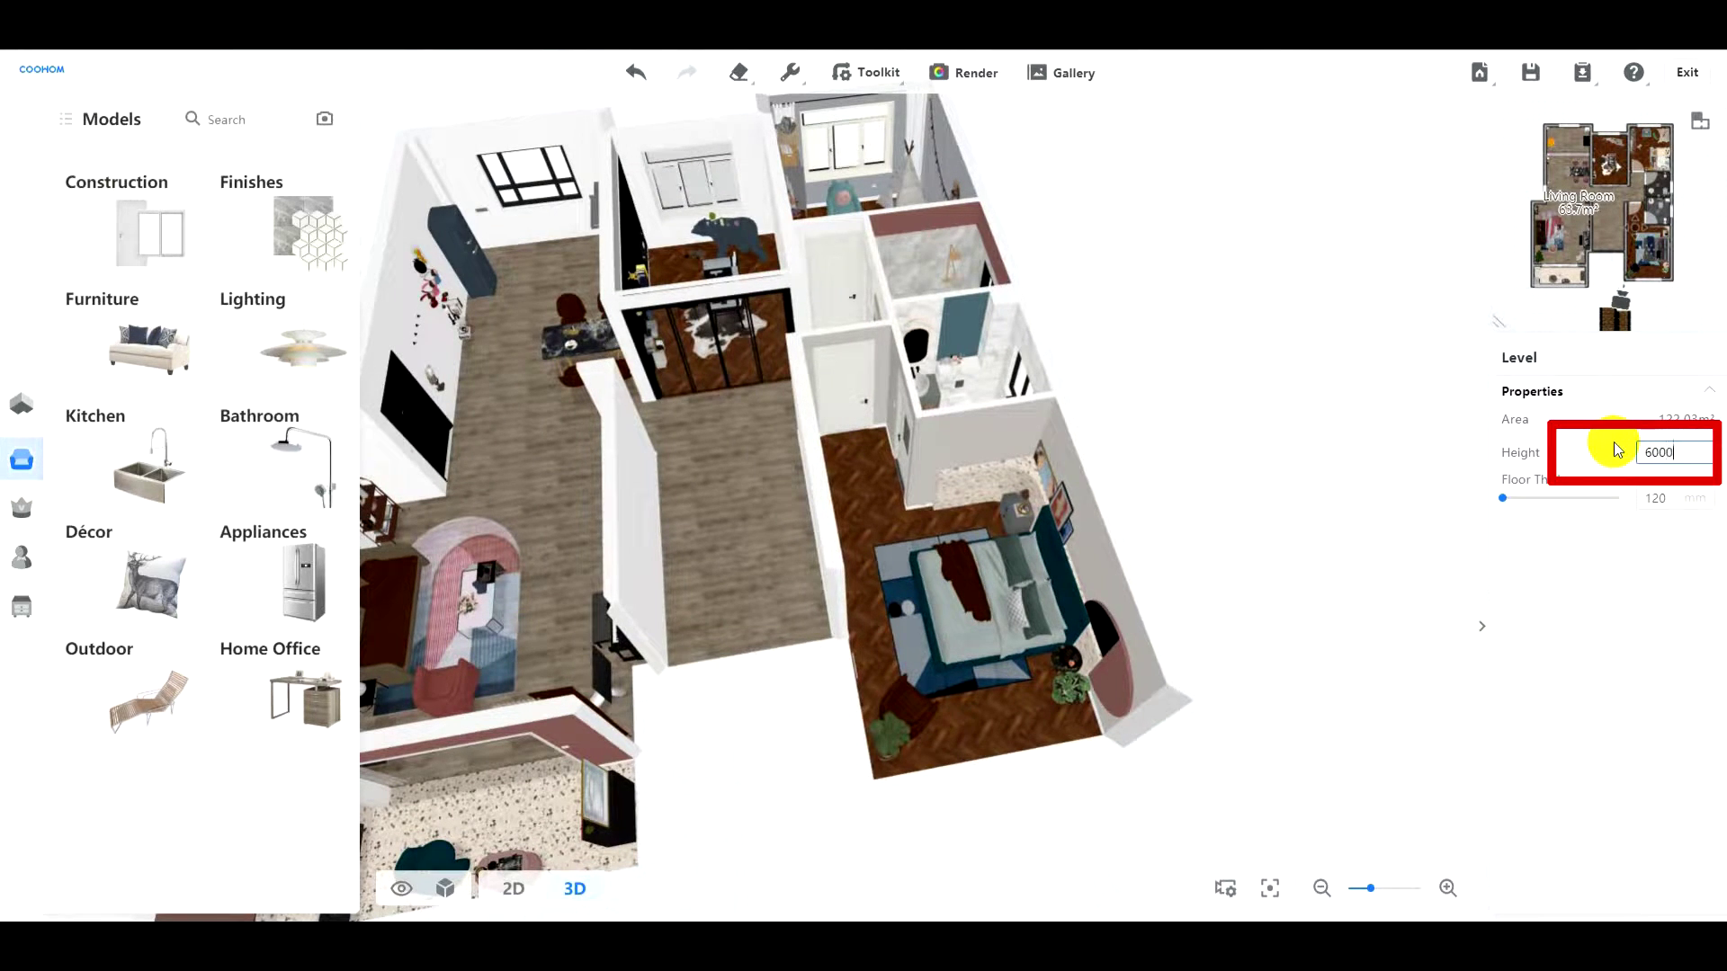
pyautogui.press('Return')
pyautogui.moveTo(907, 512); pyautogui.dragTo(664, 803)
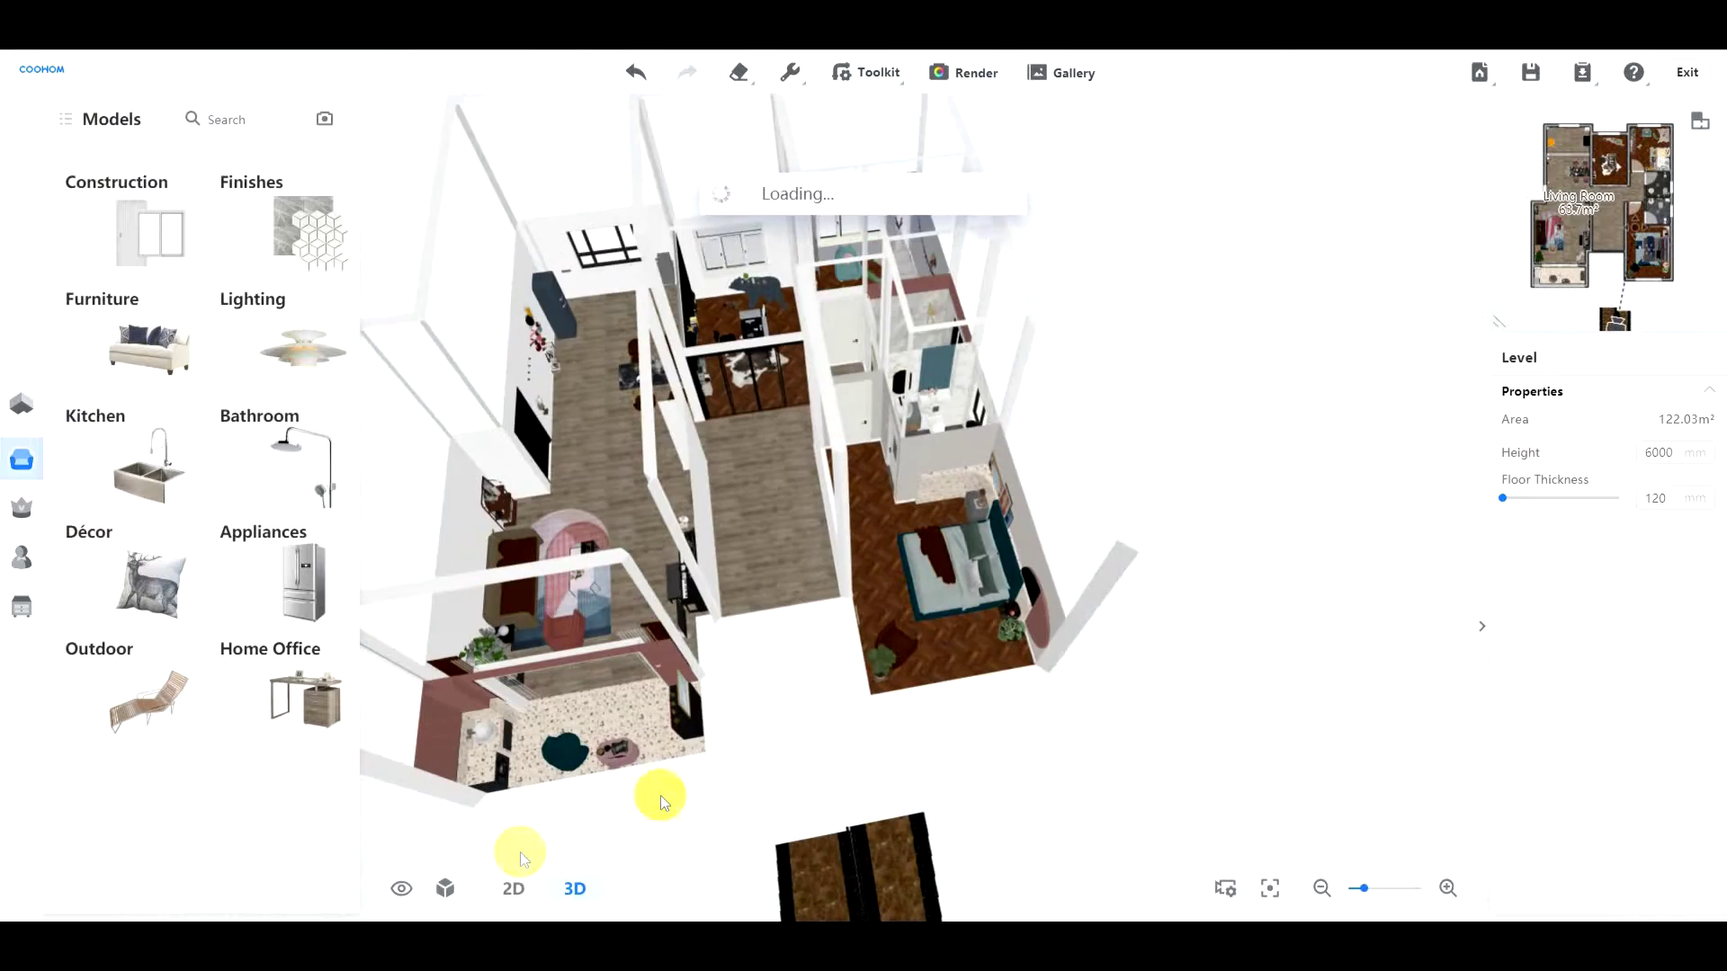
# Step: In the 2D plan, move the staircase from outside into the recess between living room and bedroom, against the recess's outer corner
pyautogui.click(522, 889)
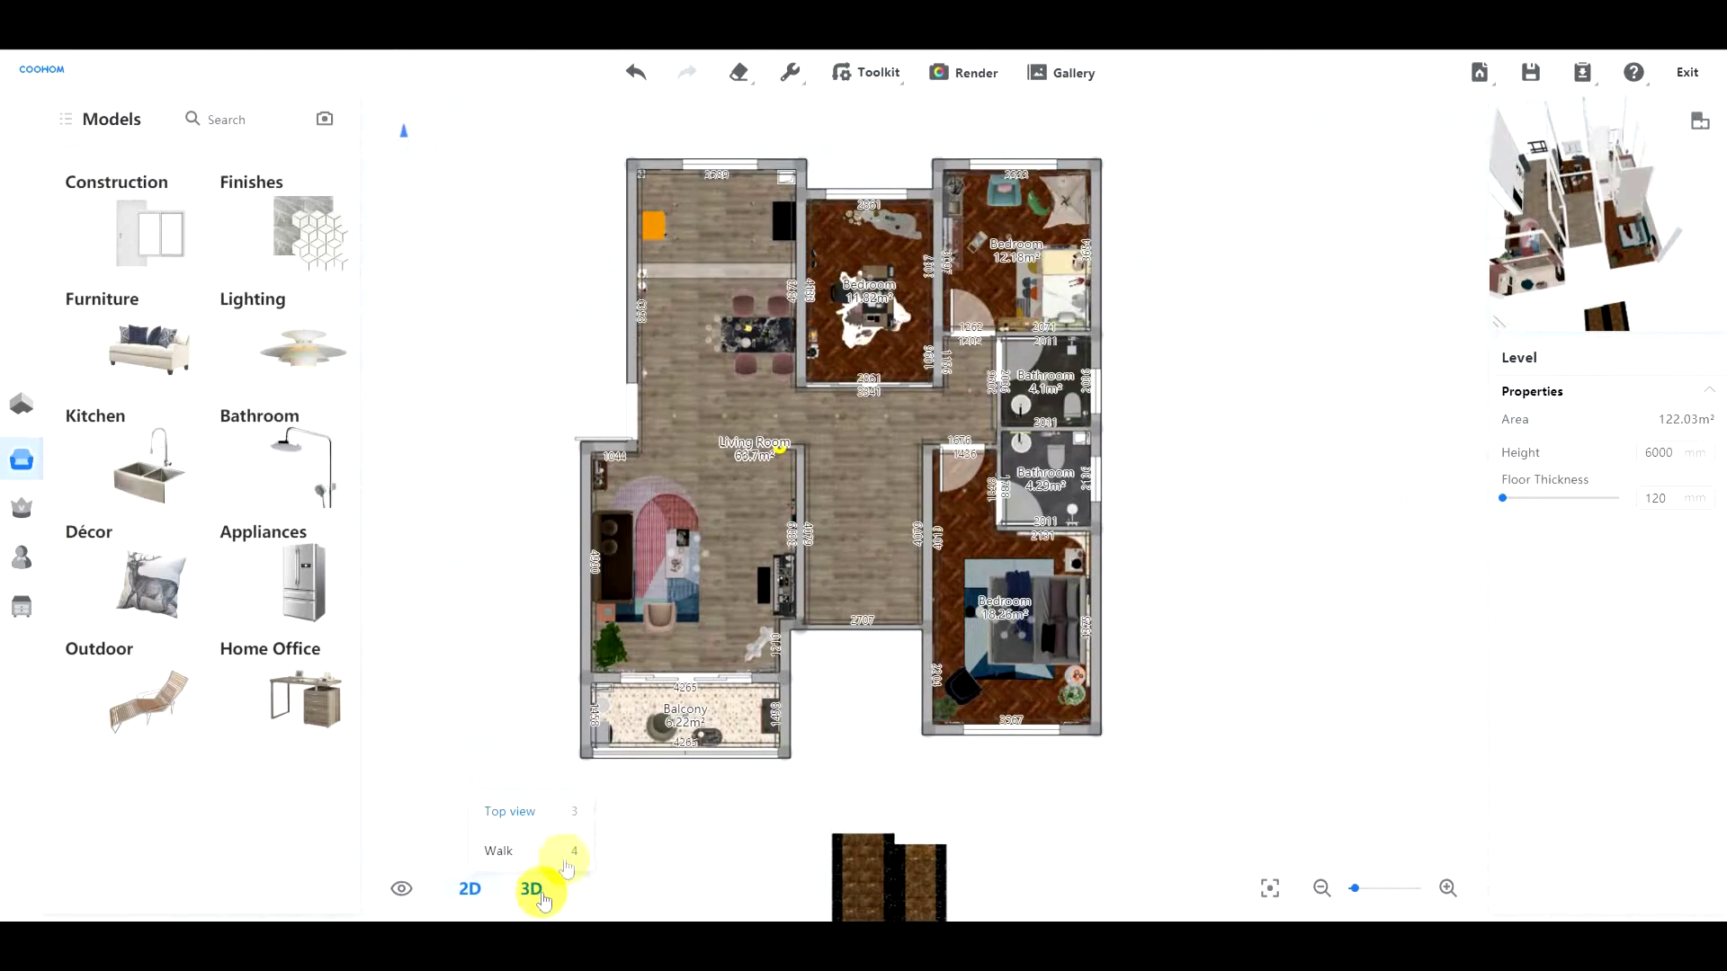
pyautogui.click(553, 891)
pyautogui.moveTo(647, 798); pyautogui.dragTo(895, 739)
pyautogui.moveTo(595, 902)
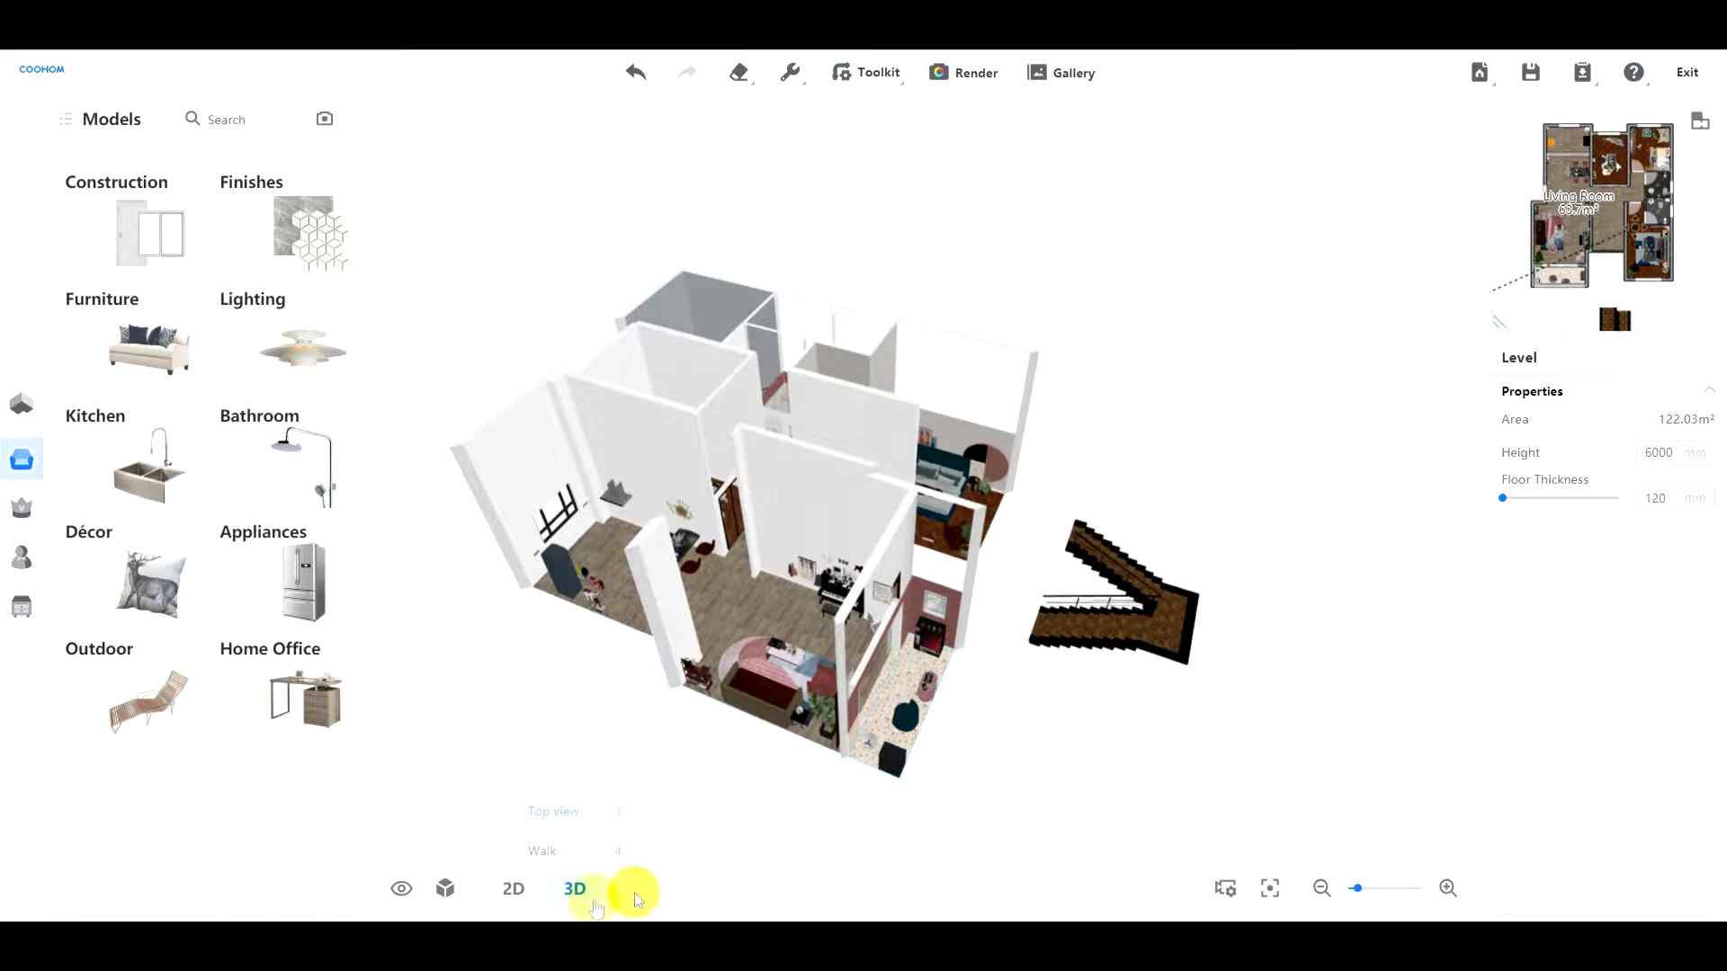
pyautogui.click(529, 895)
pyautogui.click(878, 794)
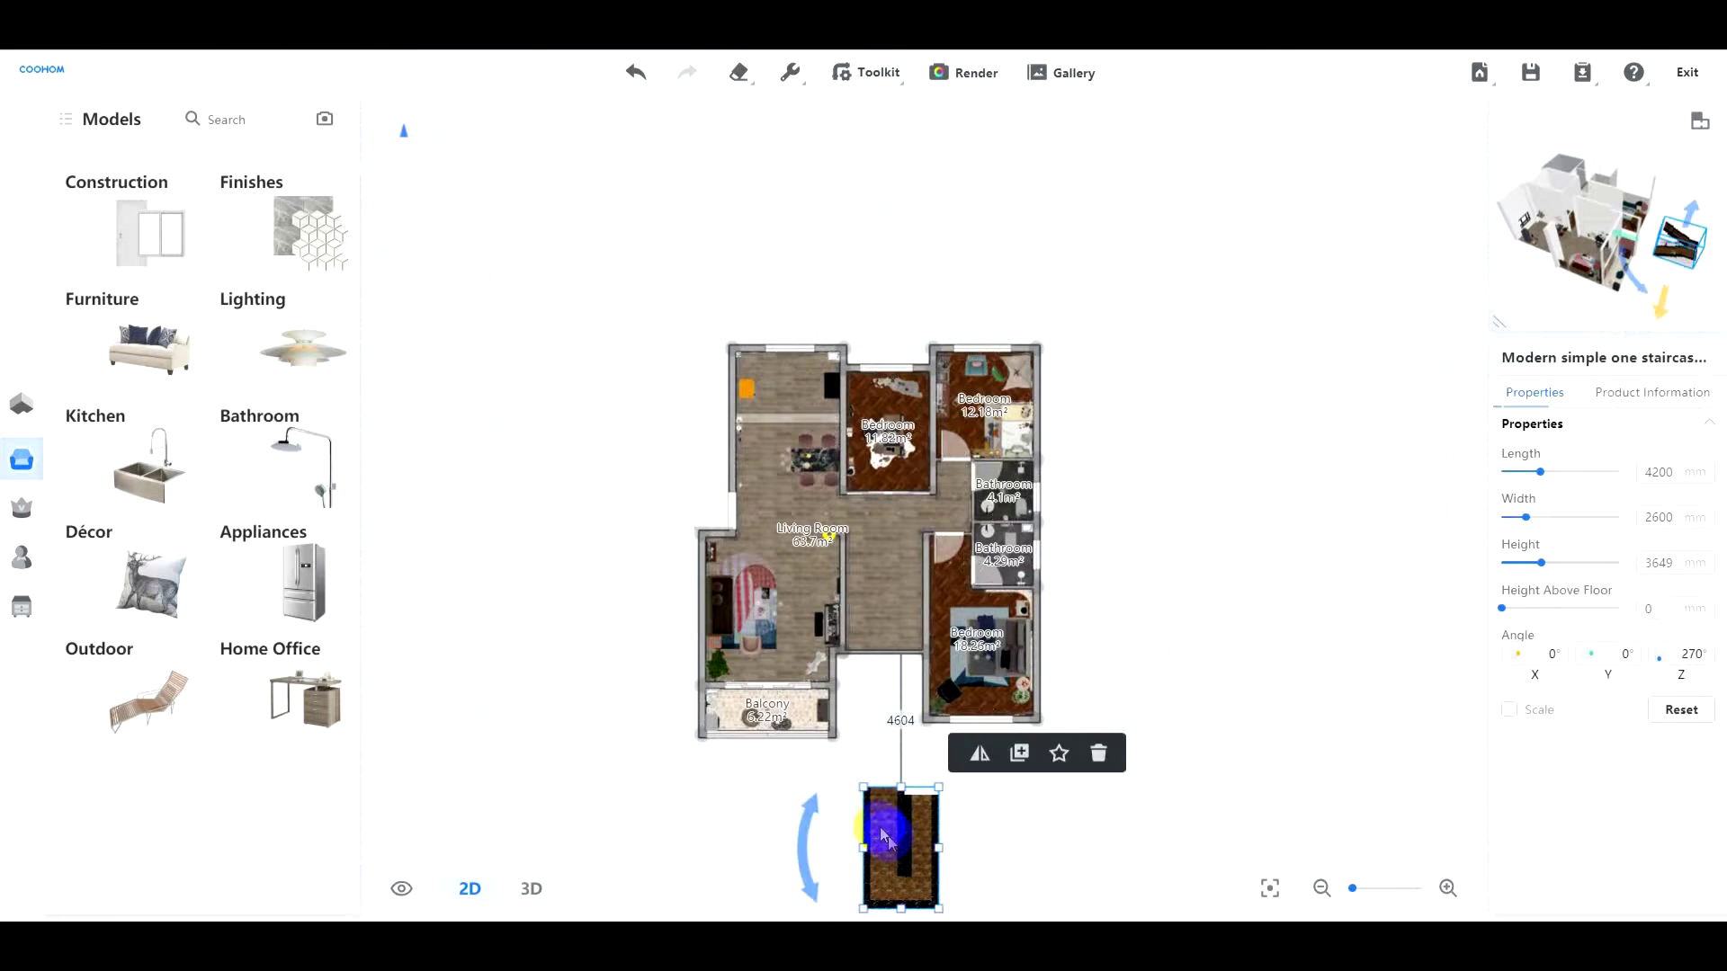
pyautogui.moveTo(879, 814); pyautogui.dragTo(864, 573)
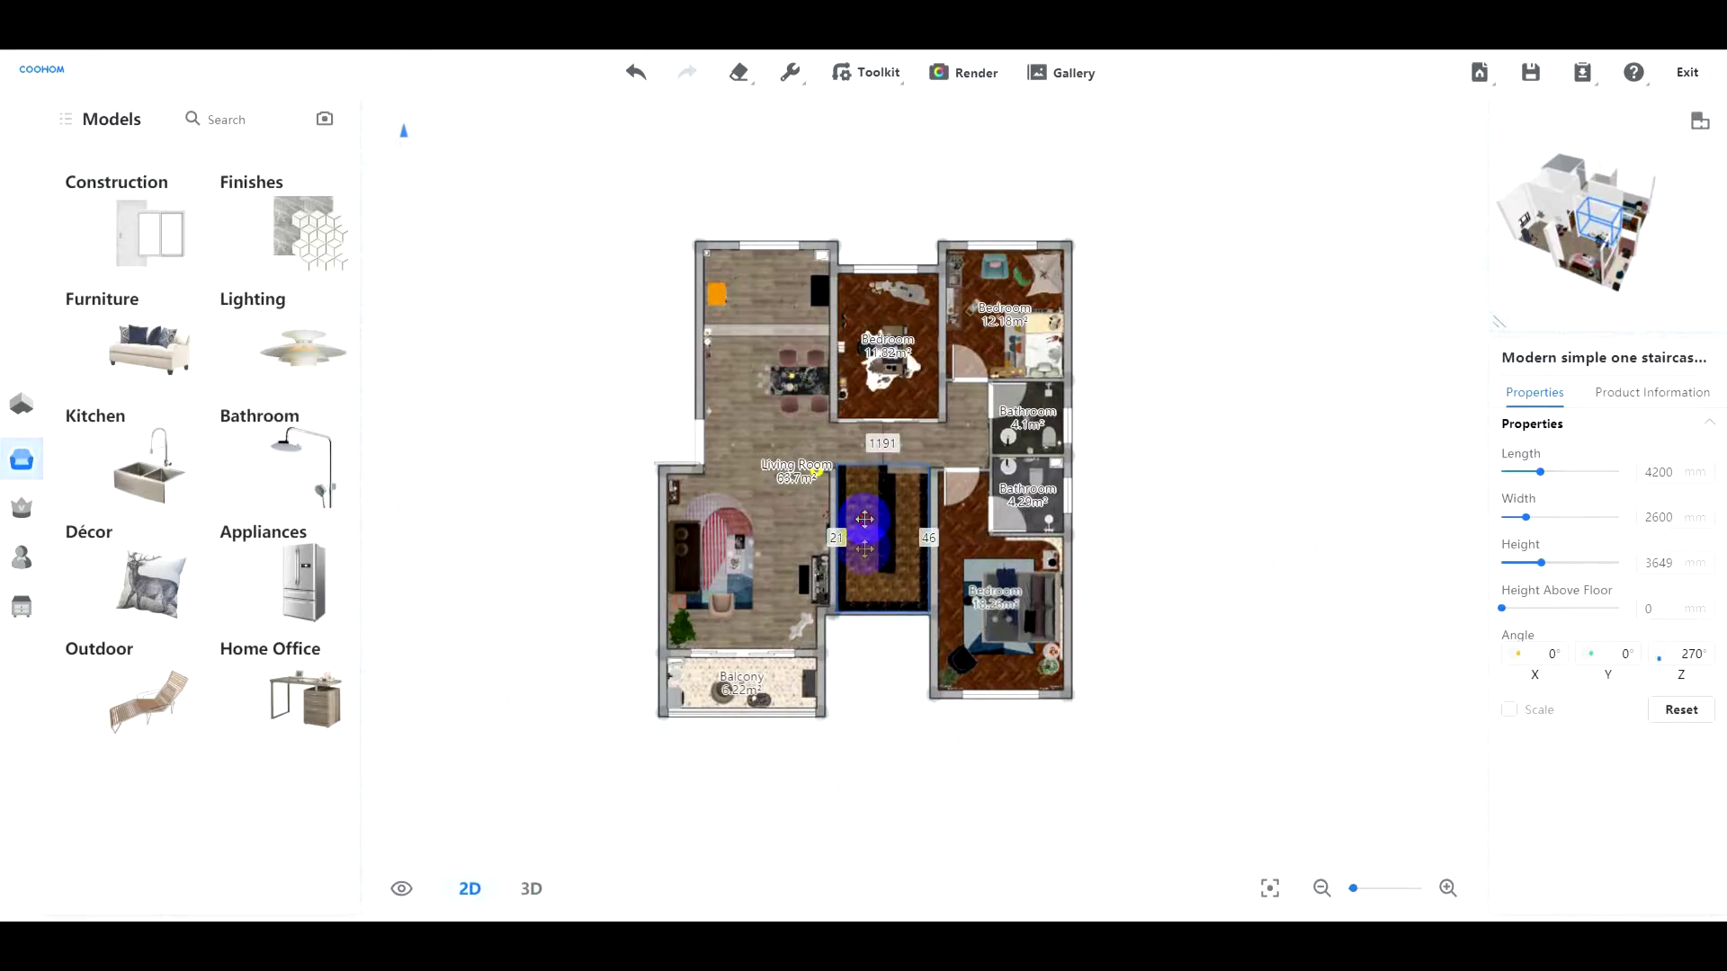
pyautogui.scroll(10, 856, 755)
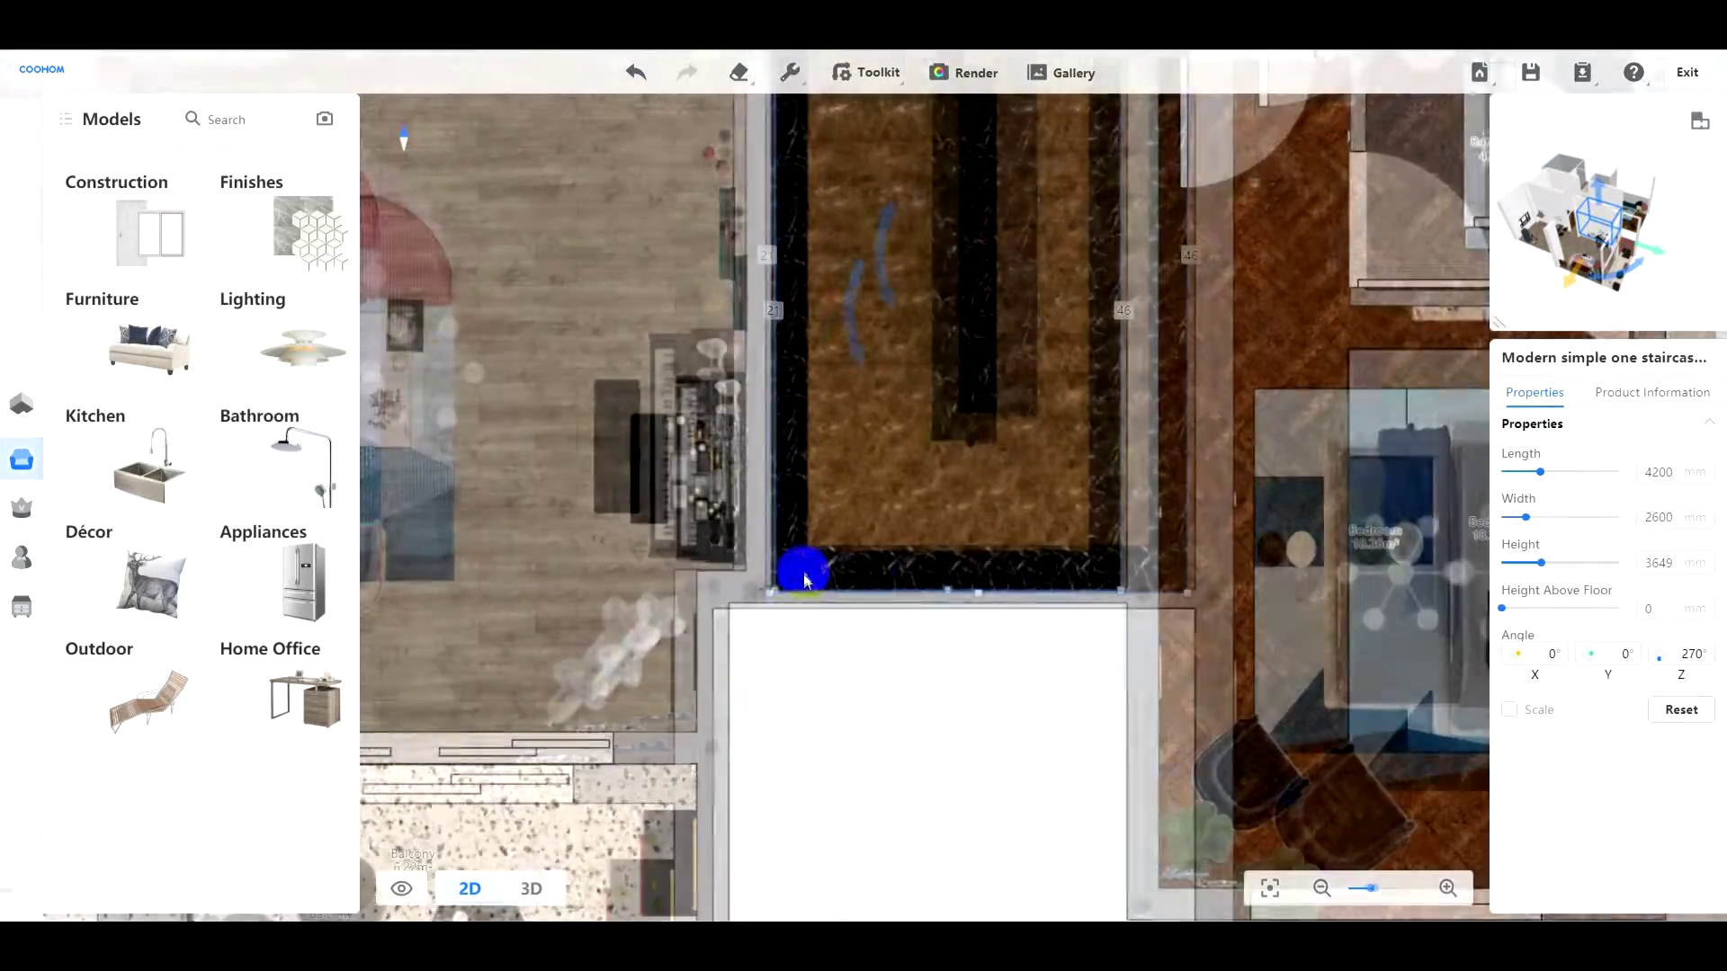
pyautogui.scroll(3, 804, 574)
pyautogui.moveTo(812, 569); pyautogui.dragTo(805, 537)
# Step: Enlarge the staircase to 4286 mm long and 2653 mm wide so it fits the recess
pyautogui.scroll(-6, 834, 732)
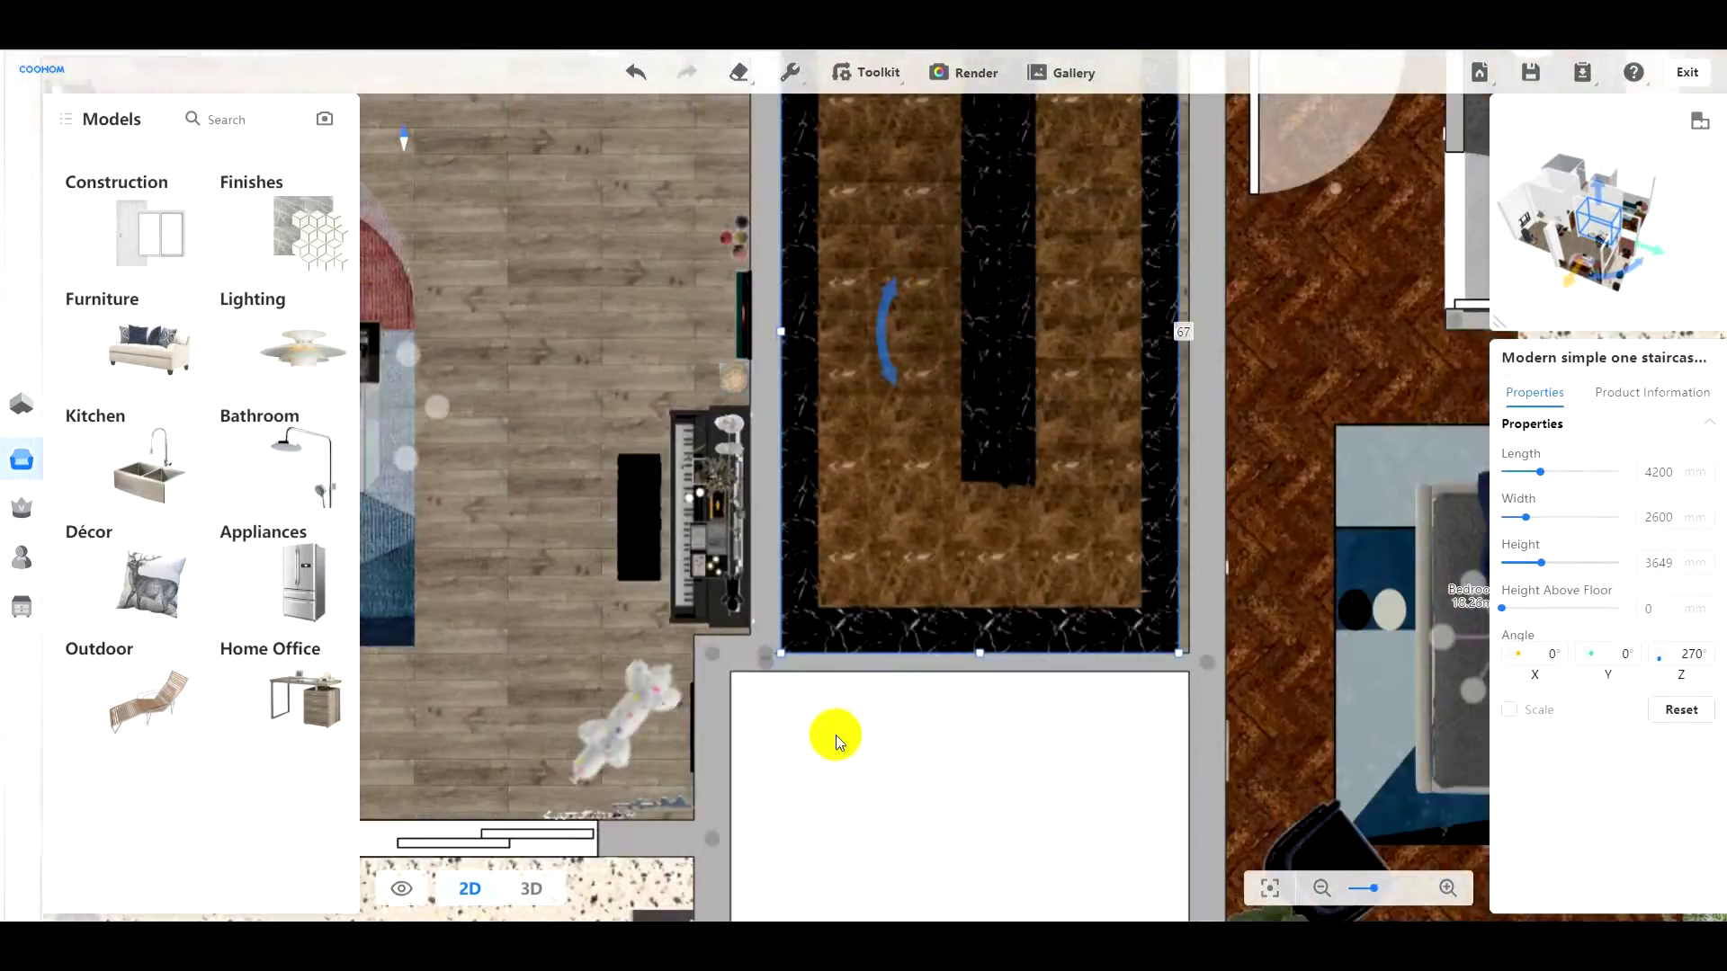
pyautogui.scroll(3, 1037, 576)
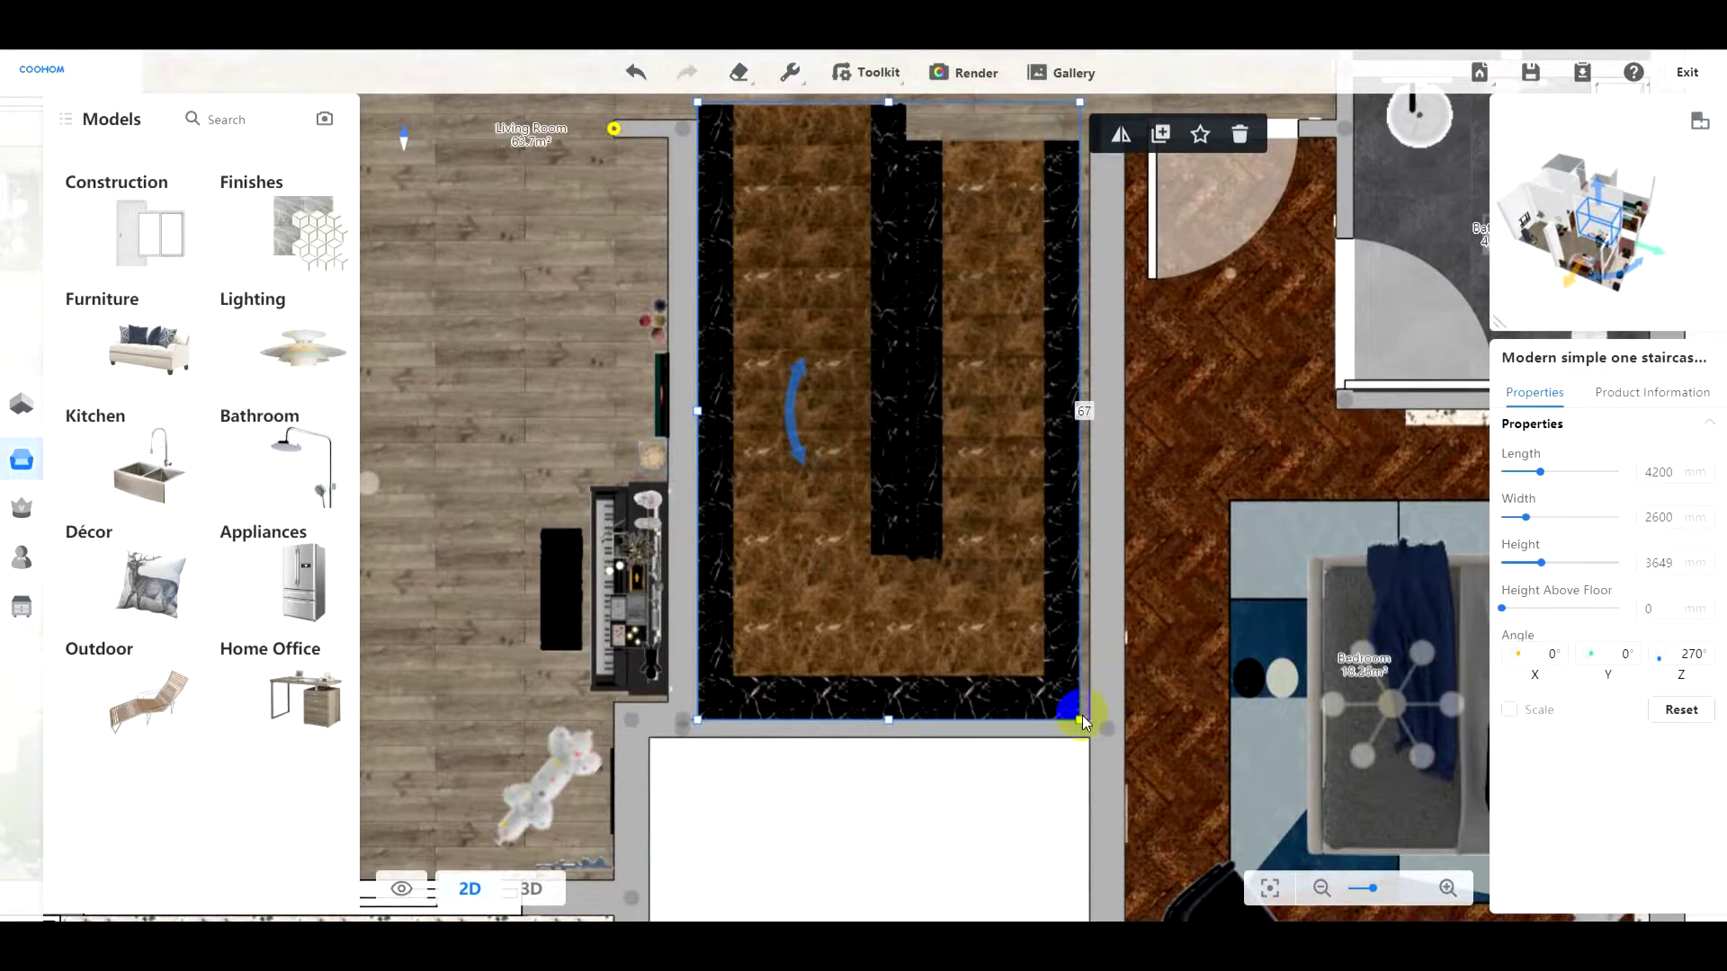
pyautogui.moveTo(1080, 718); pyautogui.dragTo(1087, 731)
pyautogui.scroll(-2, 944, 597)
pyautogui.moveTo(916, 495); pyautogui.dragTo(913, 485)
pyautogui.scroll(-3, 801, 704)
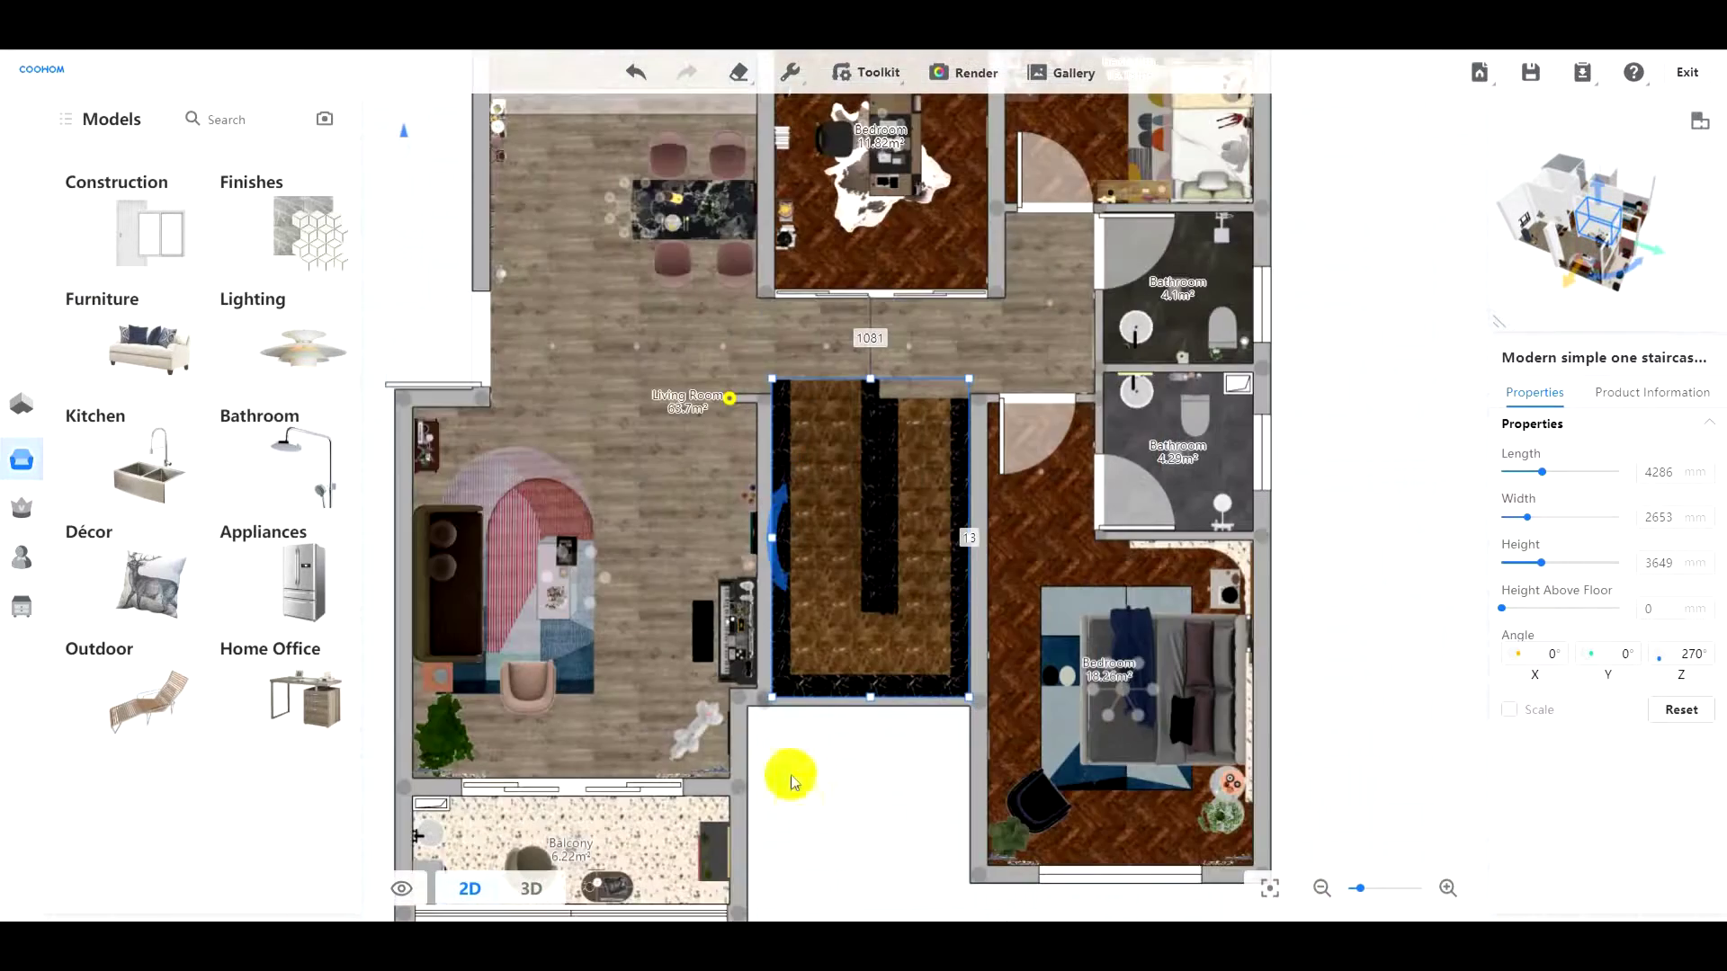
# Step: Check the placed staircase in 3D and open the Construction advanced tool
pyautogui.click(530, 889)
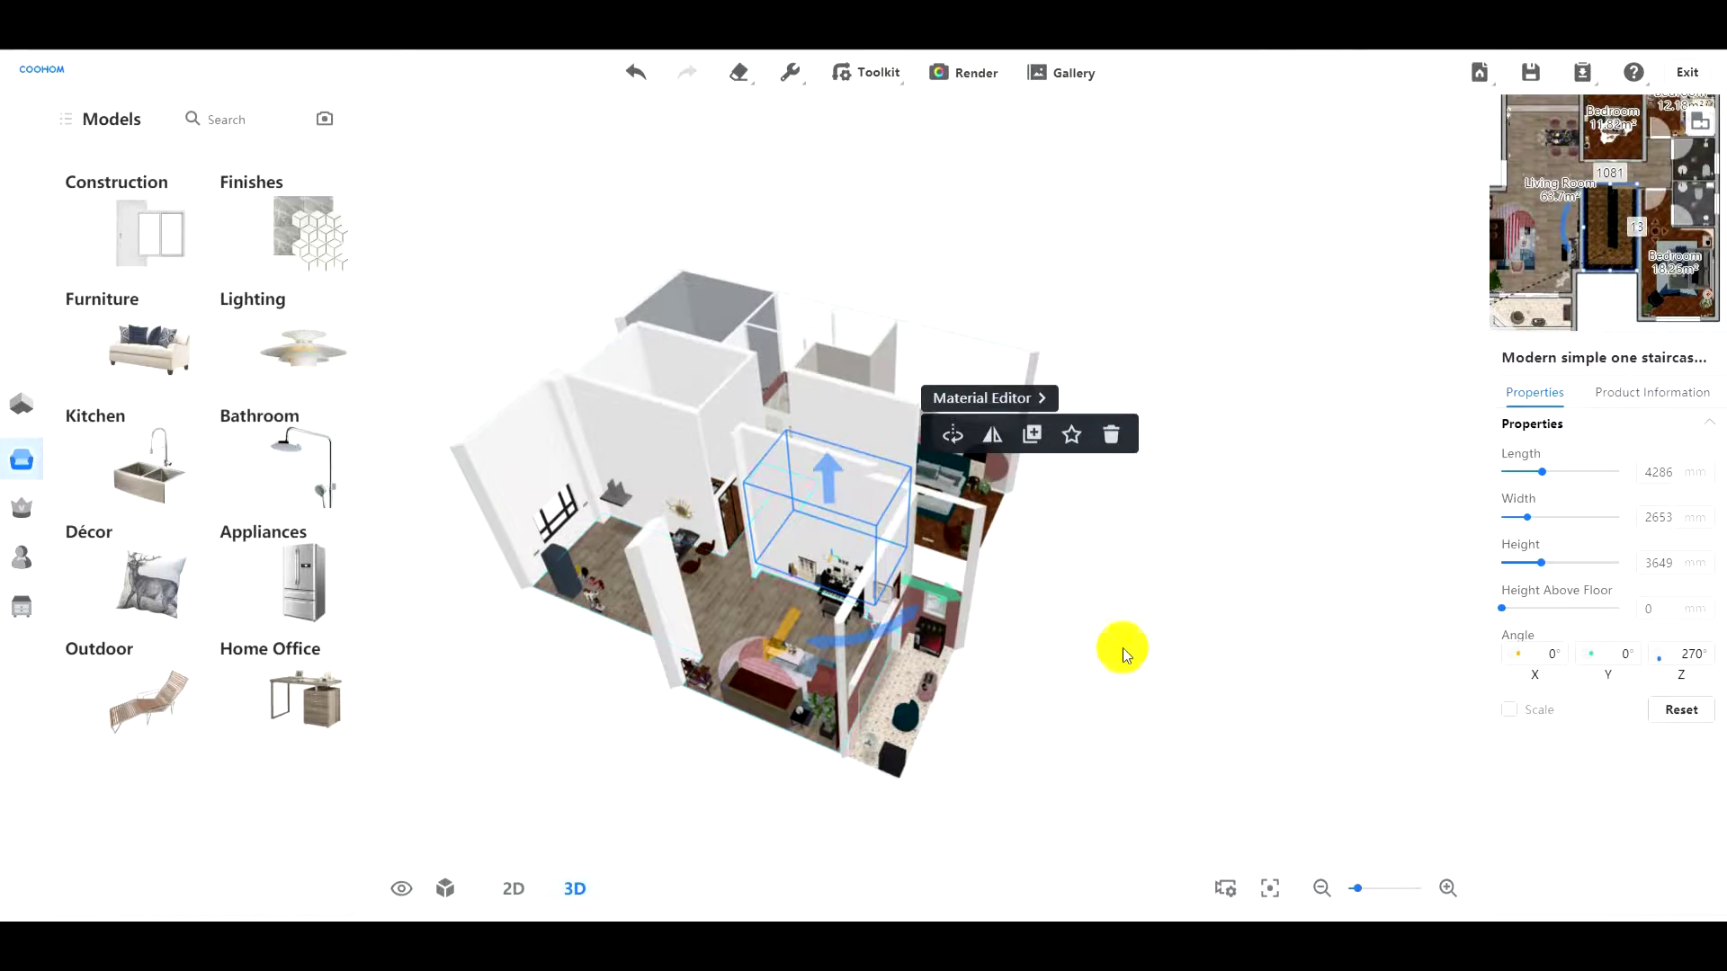
pyautogui.click(1115, 684)
pyautogui.moveTo(1083, 732); pyautogui.dragTo(1161, 688)
pyautogui.scroll(3, 825, 727)
pyautogui.scroll(-3, 823, 722)
pyautogui.click(21, 609)
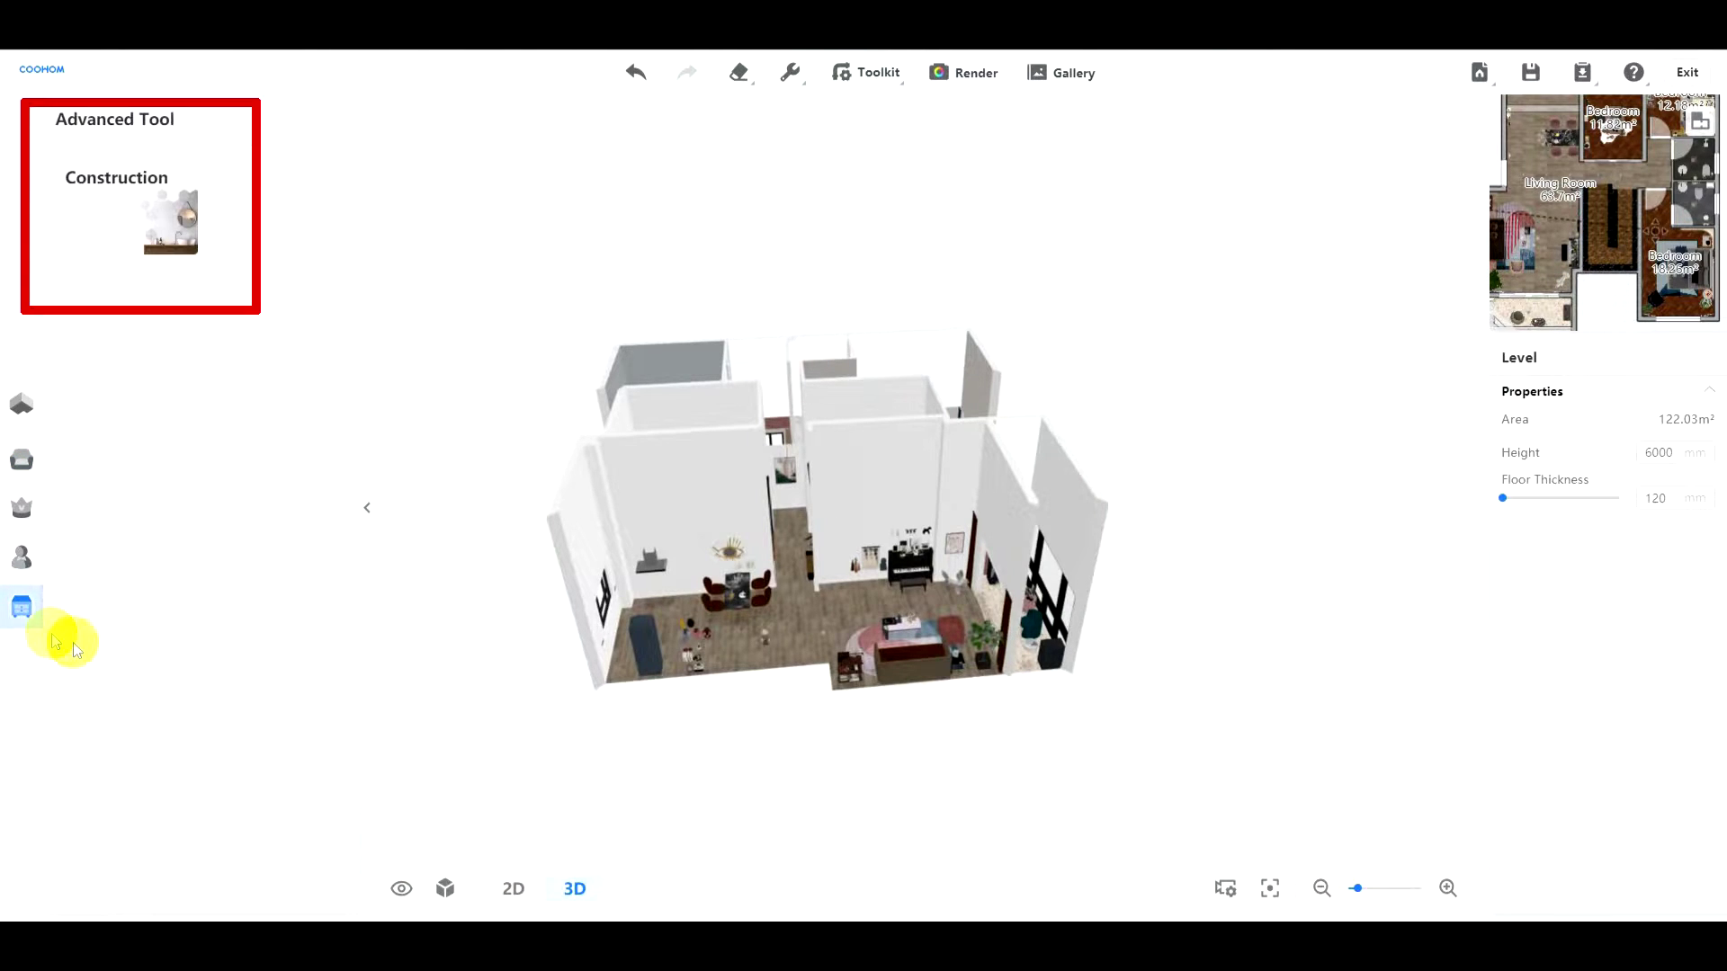
pyautogui.click(162, 237)
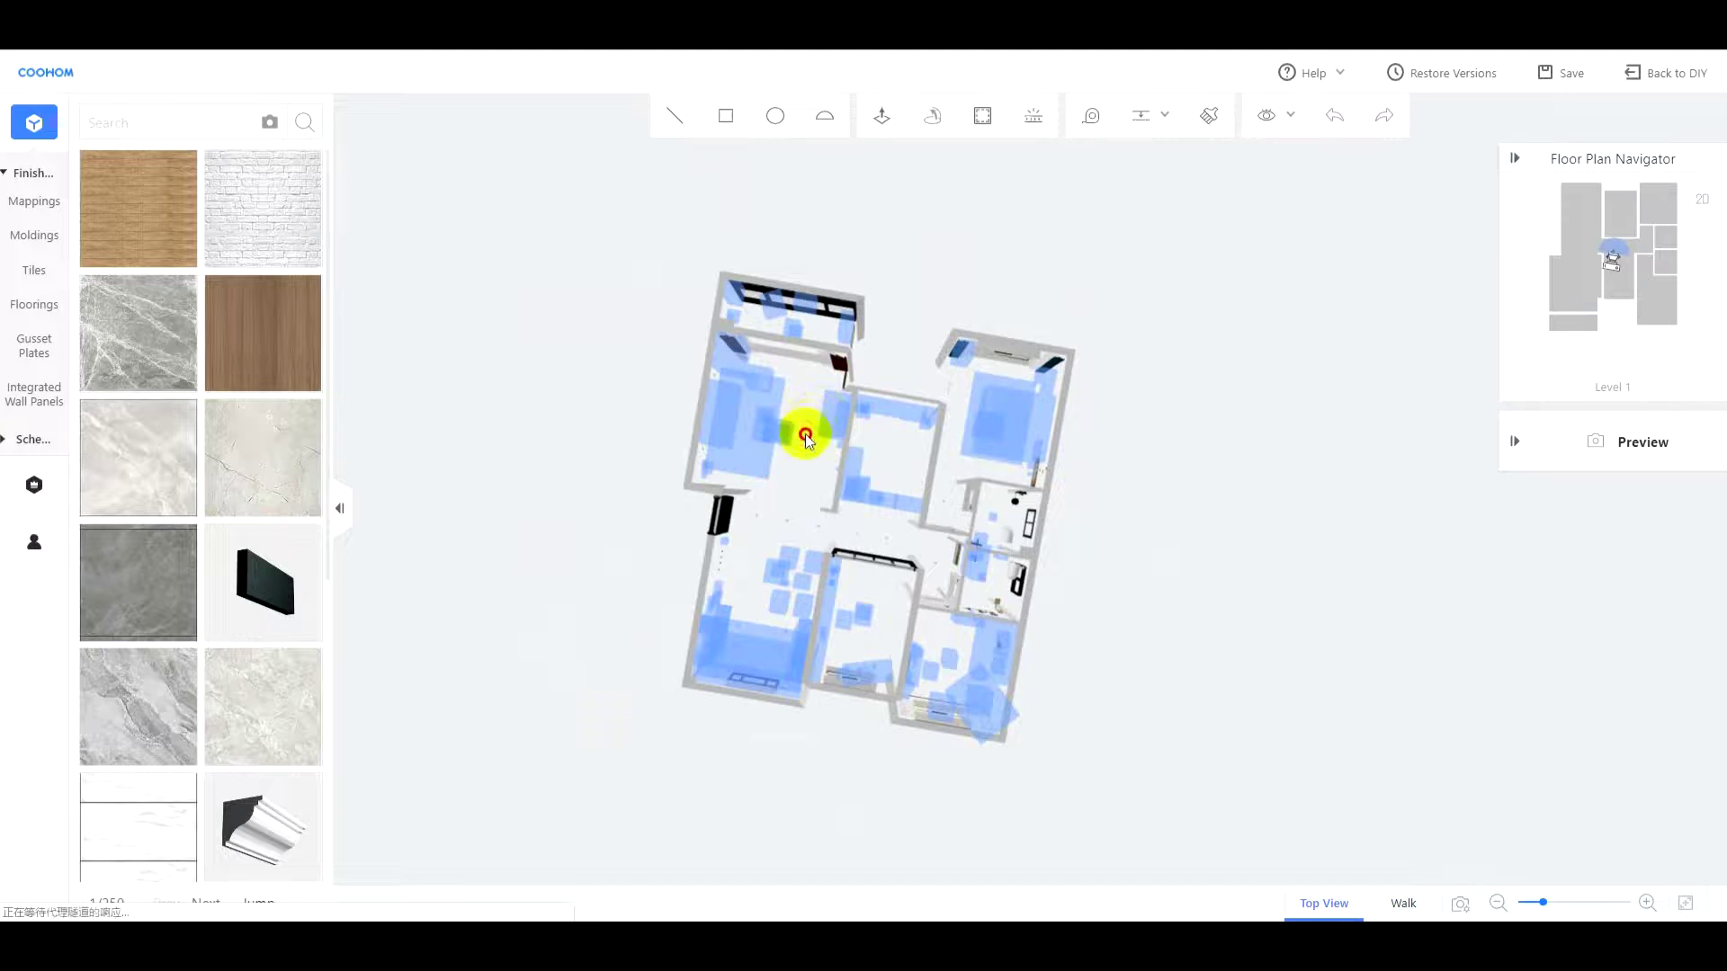
# Step: Try to draw a rectangular face covering the living room and balcony area
pyautogui.moveTo(806, 435); pyautogui.dragTo(814, 470)
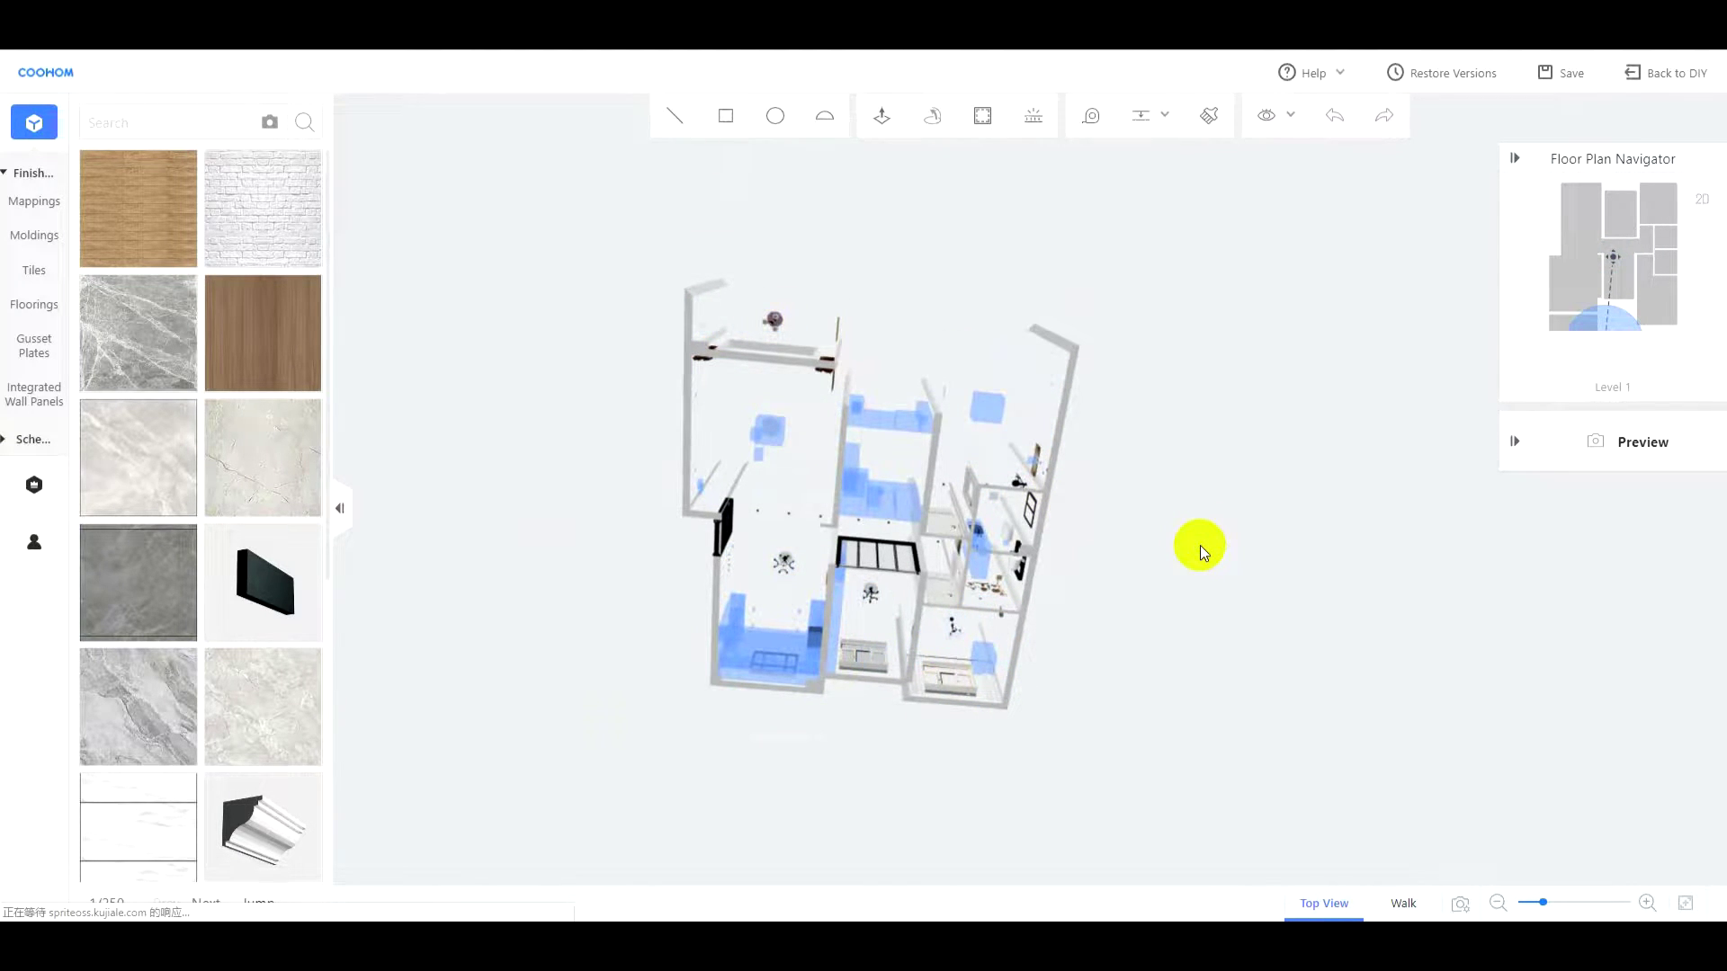
pyautogui.scroll(2, 1200, 545)
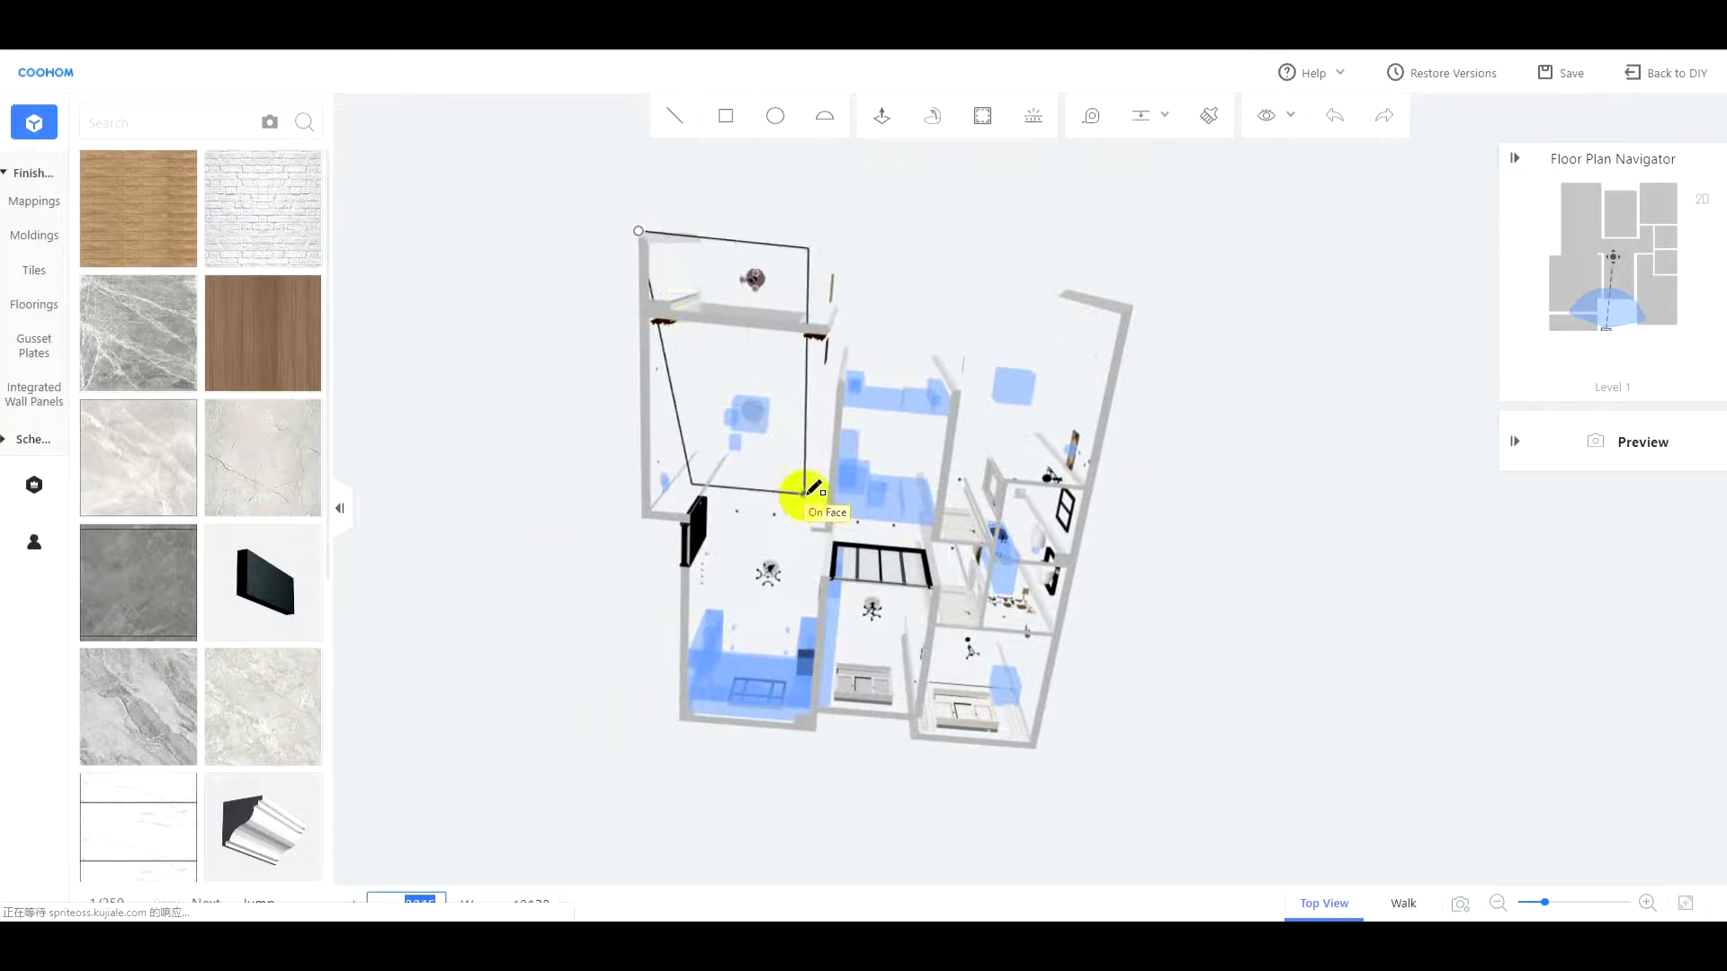
pyautogui.scroll(2, 804, 494)
pyautogui.click(825, 538)
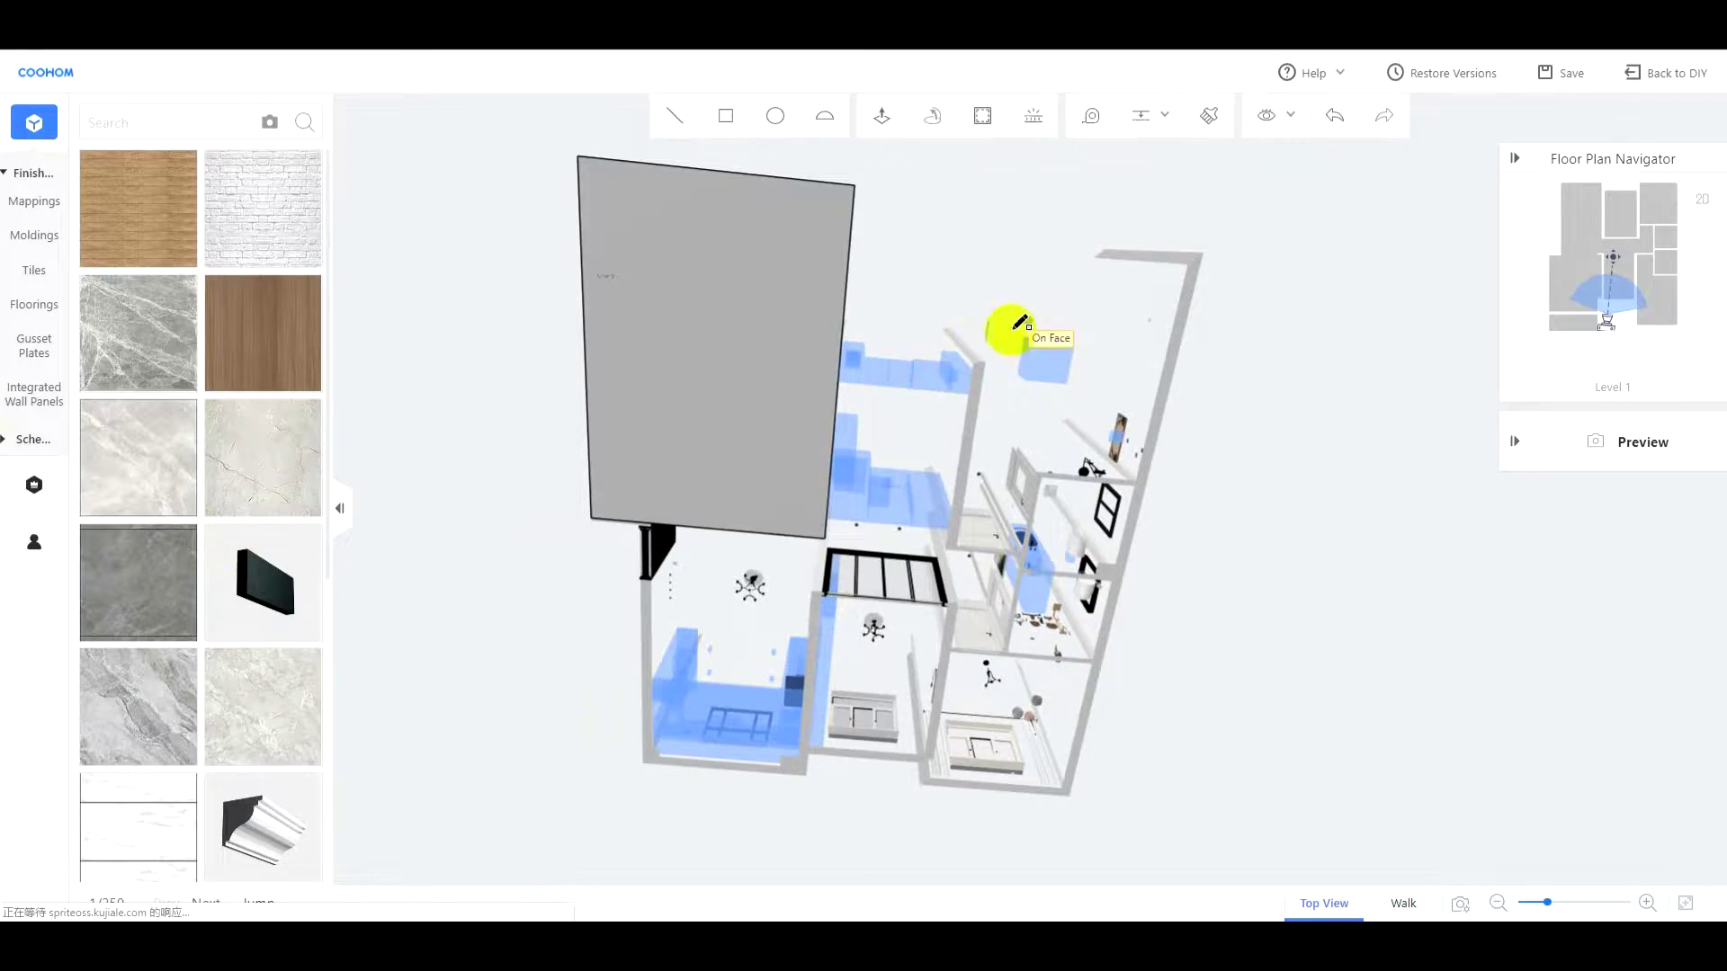
pyautogui.click(897, 454)
# Step: Duplicate the living room floor face and place the copy directly above it, about halfway up the walls
pyautogui.moveTo(1214, 504); pyautogui.dragTo(849, 531)
pyautogui.click(835, 499)
pyautogui.moveTo(809, 651); pyautogui.dragTo(807, 688)
pyautogui.scroll(2, 1032, 493)
pyautogui.moveTo(1032, 493); pyautogui.dragTo(890, 715)
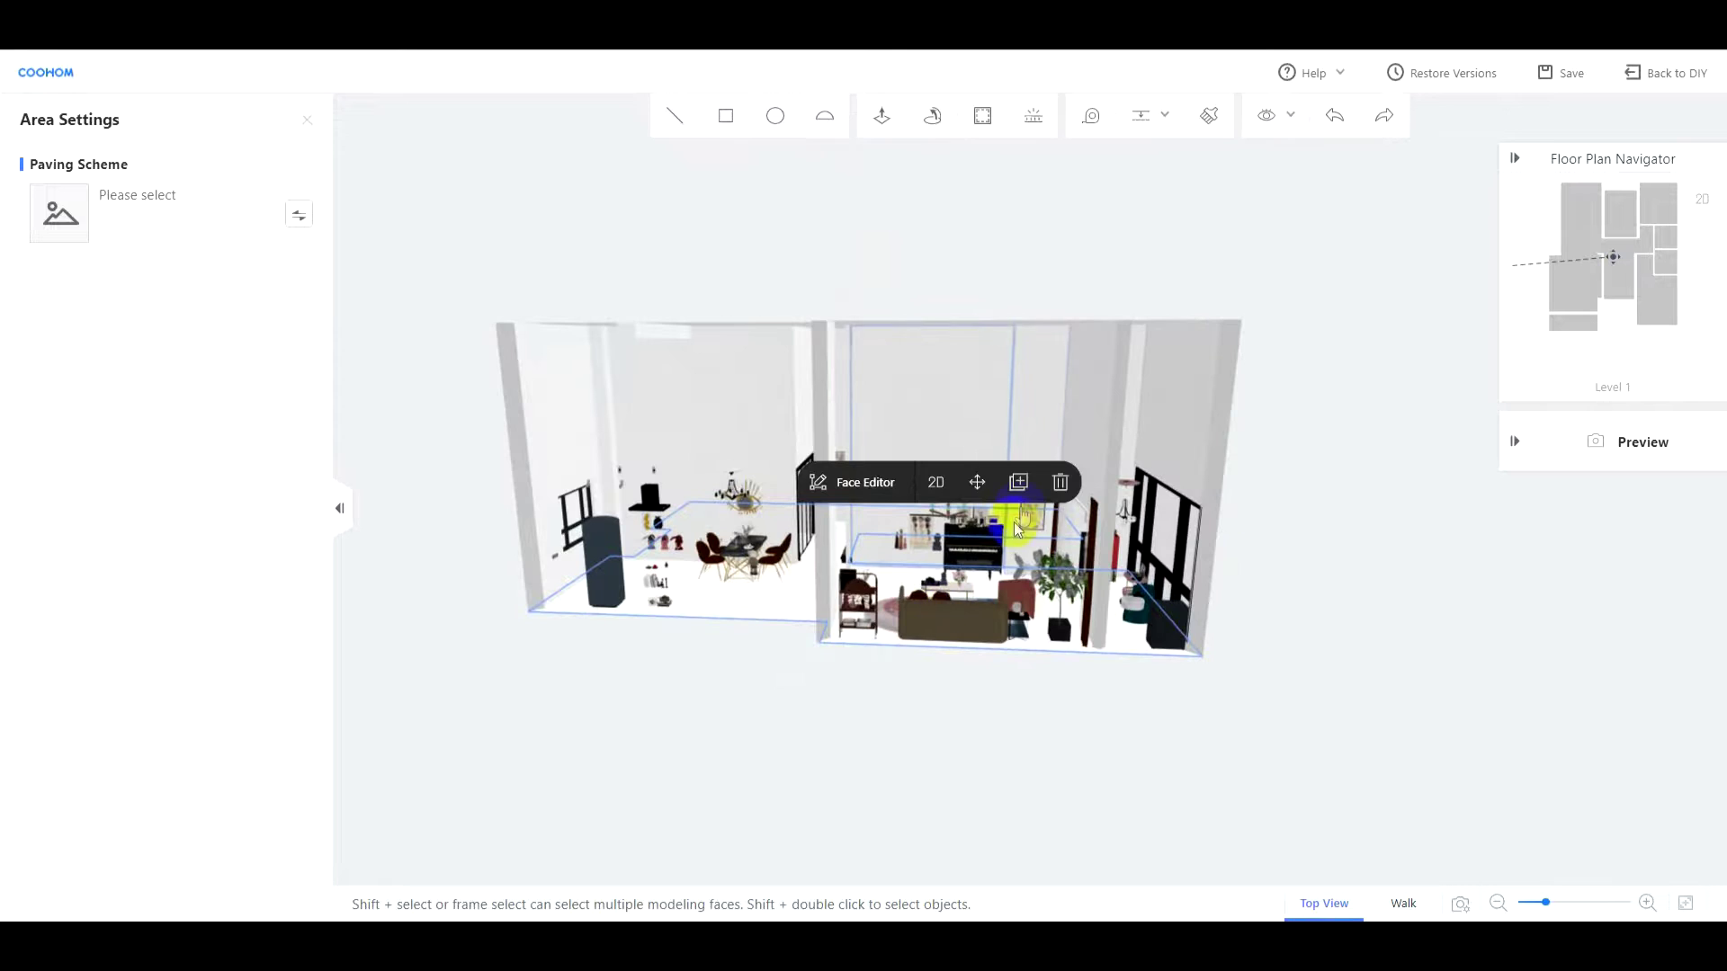
pyautogui.click(1019, 482)
pyautogui.scroll(2, 855, 623)
pyautogui.moveTo(857, 629); pyautogui.dragTo(827, 693)
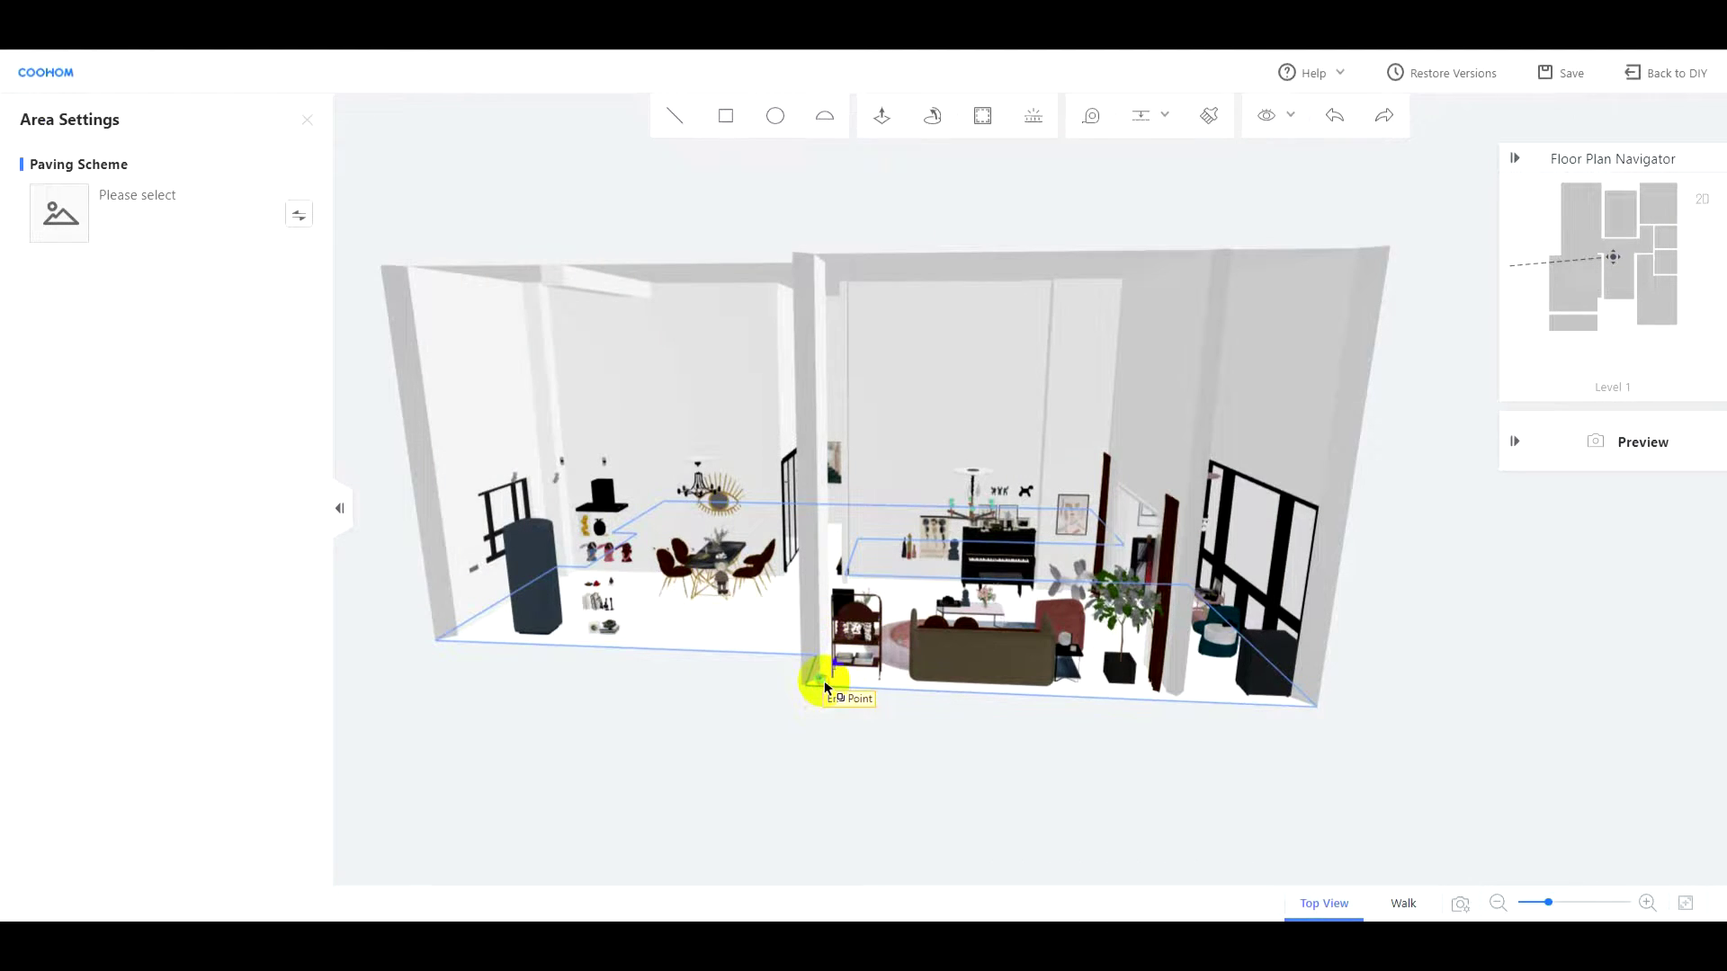
pyautogui.click(824, 680)
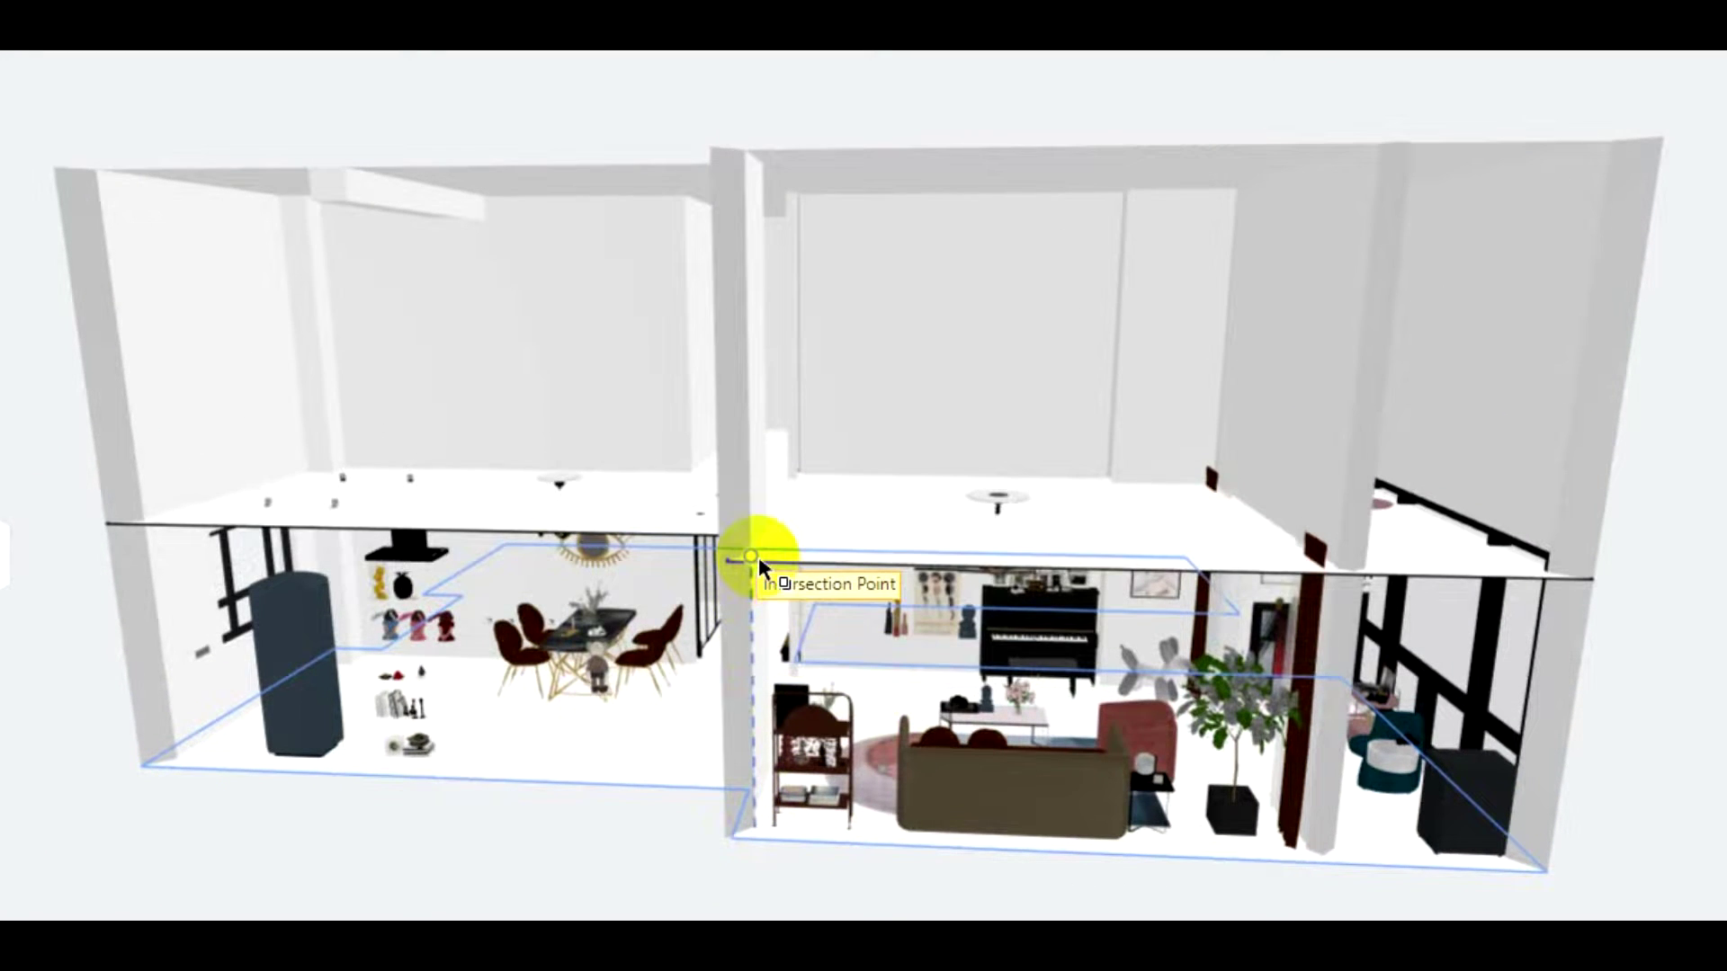
pyautogui.click(758, 558)
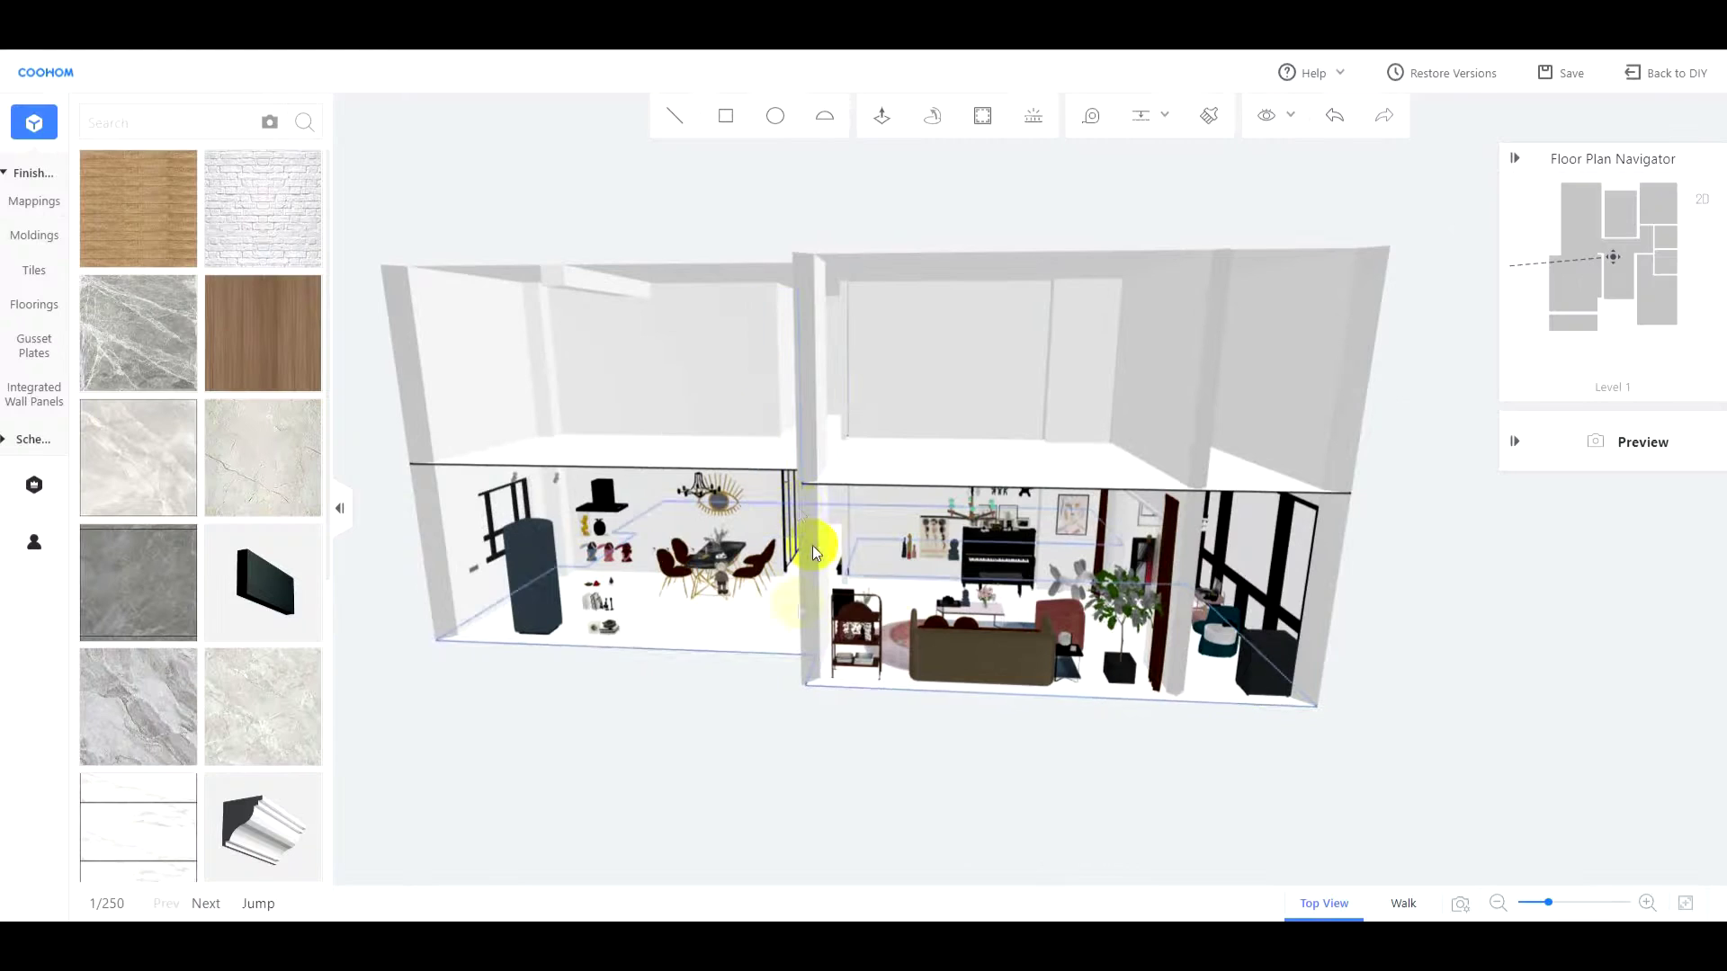
# Step: Push/pull the copied floor face downward into a thin slab between the two storeys
pyautogui.moveTo(724, 612); pyautogui.dragTo(708, 675)
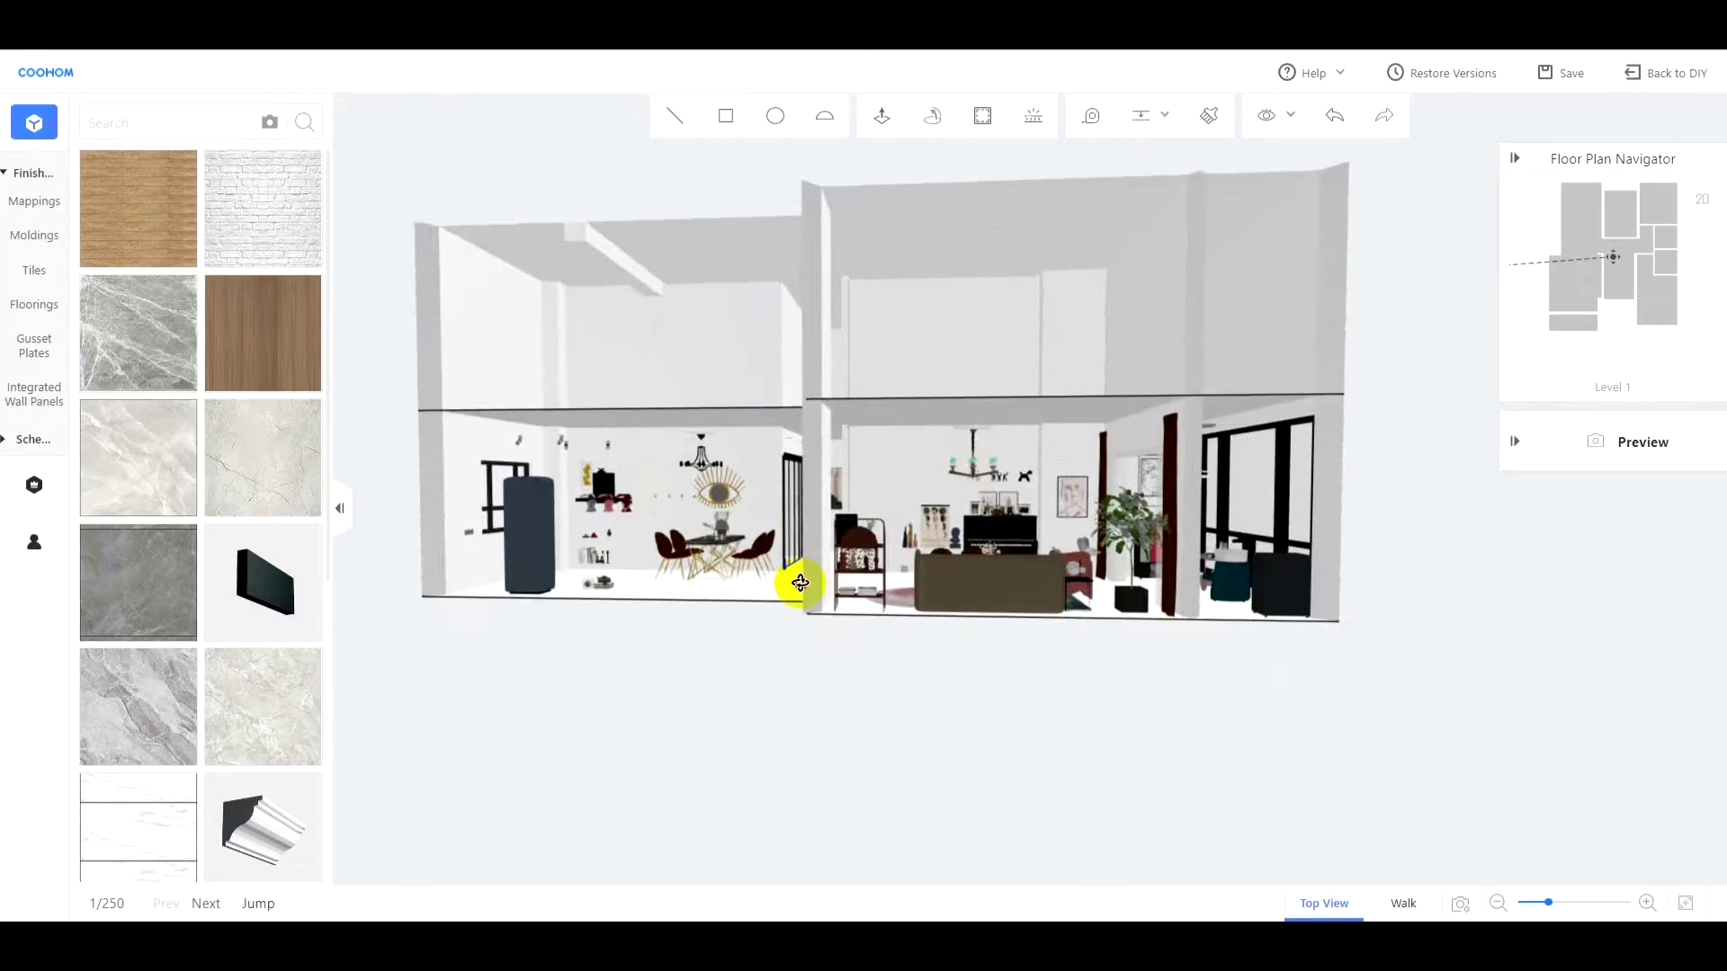
pyautogui.click(747, 413)
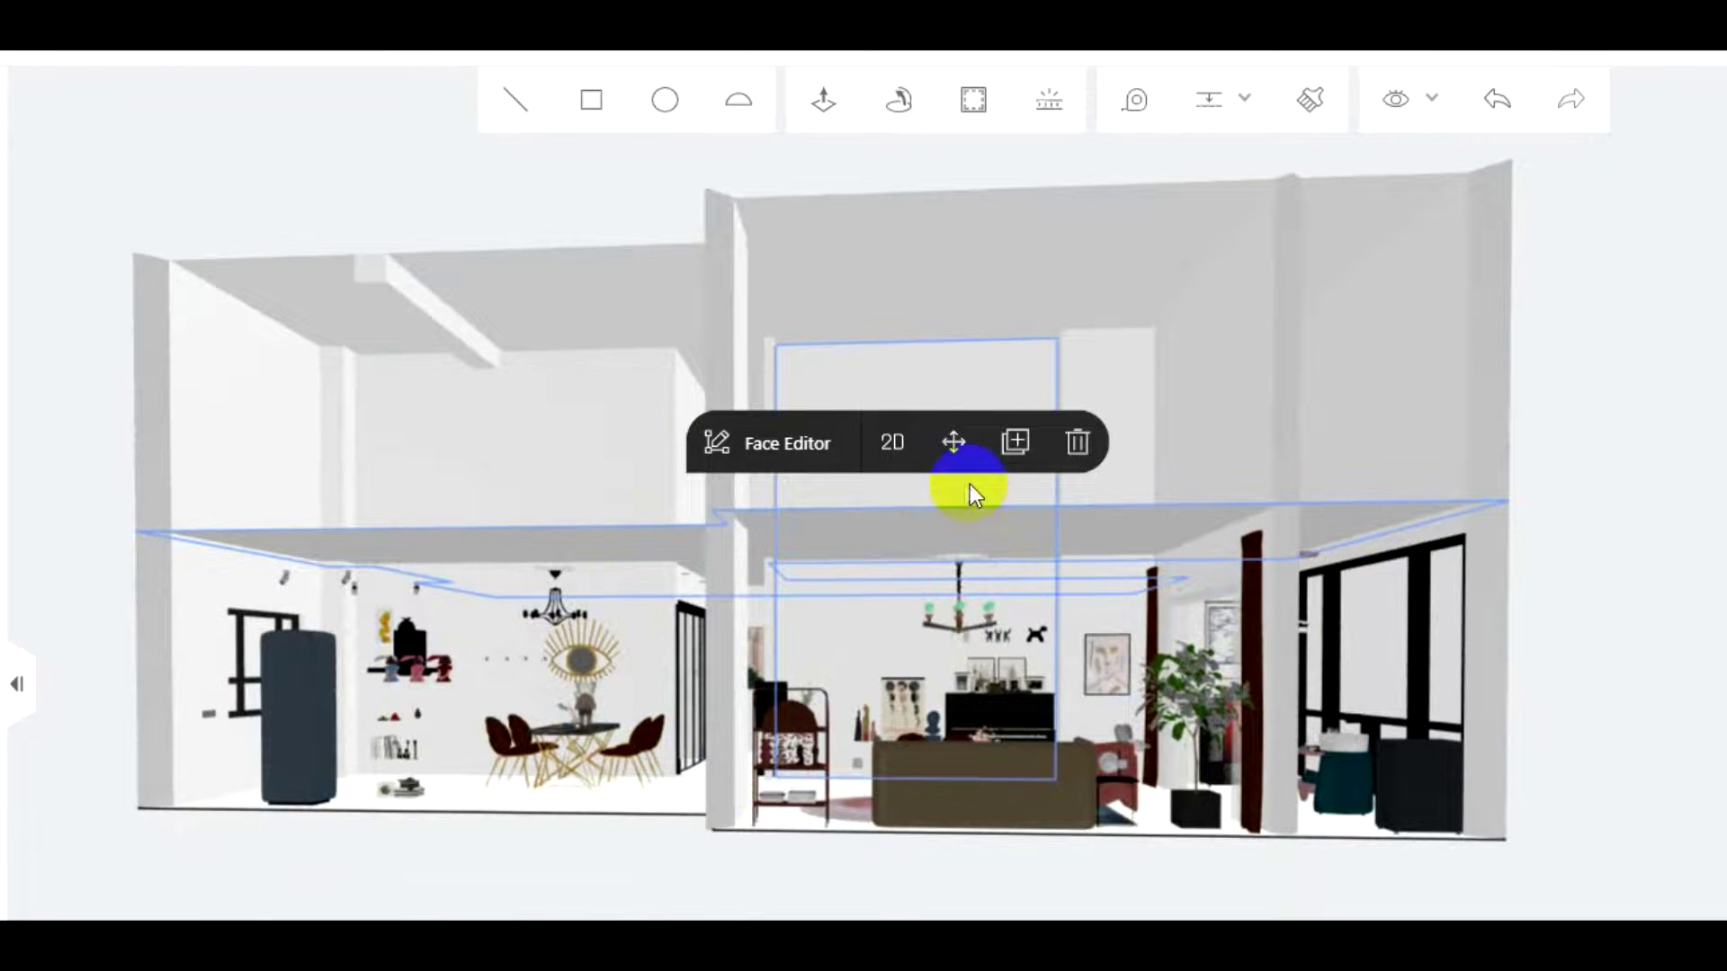
pyautogui.click(823, 101)
pyautogui.click(662, 536)
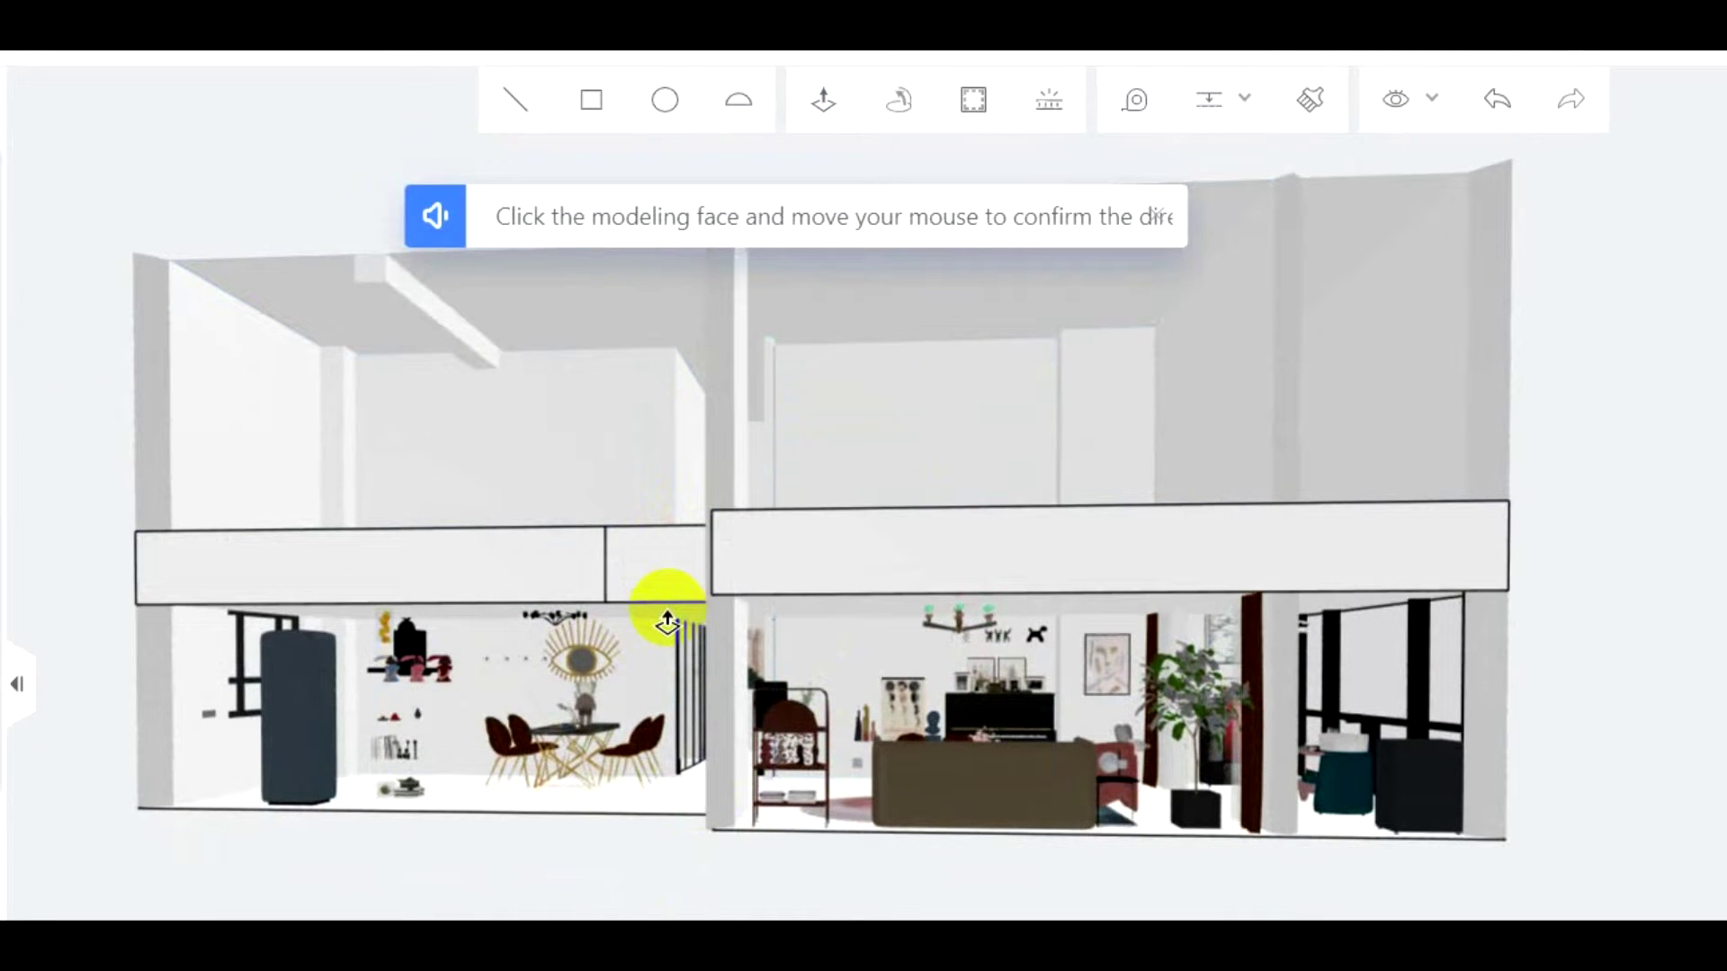
pyautogui.press('Escape')
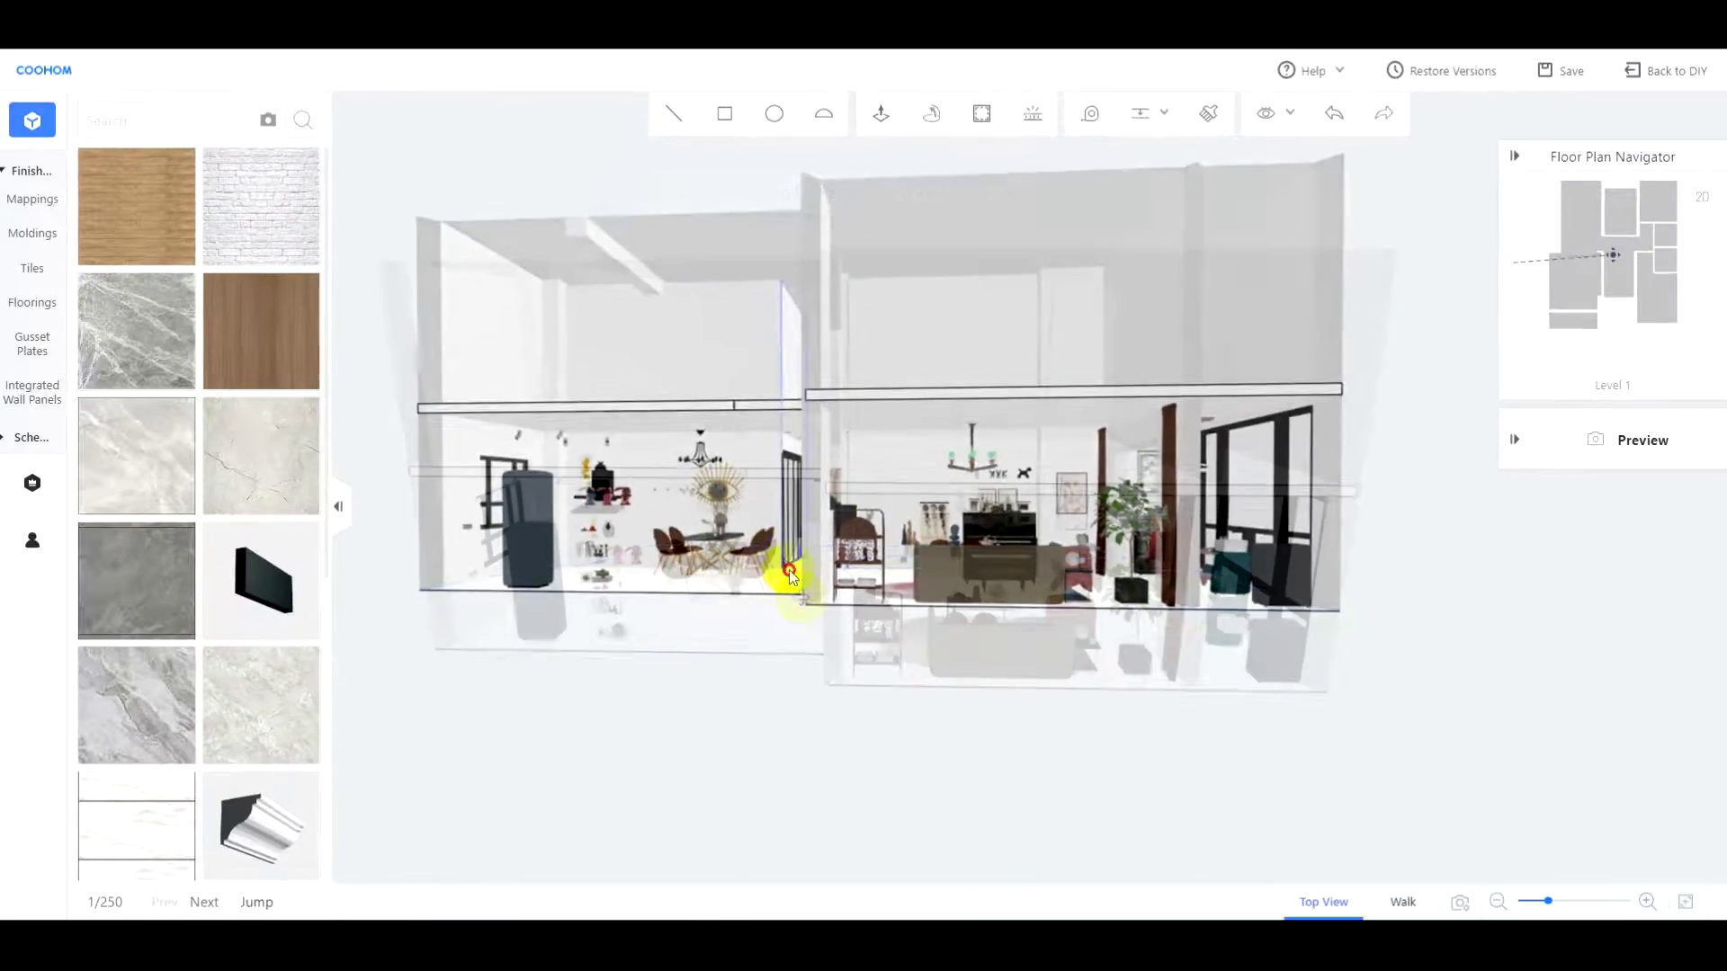
# Step: Inspect the upper floor slabs, return to the DIY design and check the staircase opening in 3D
pyautogui.moveTo(691, 790); pyautogui.dragTo(862, 808)
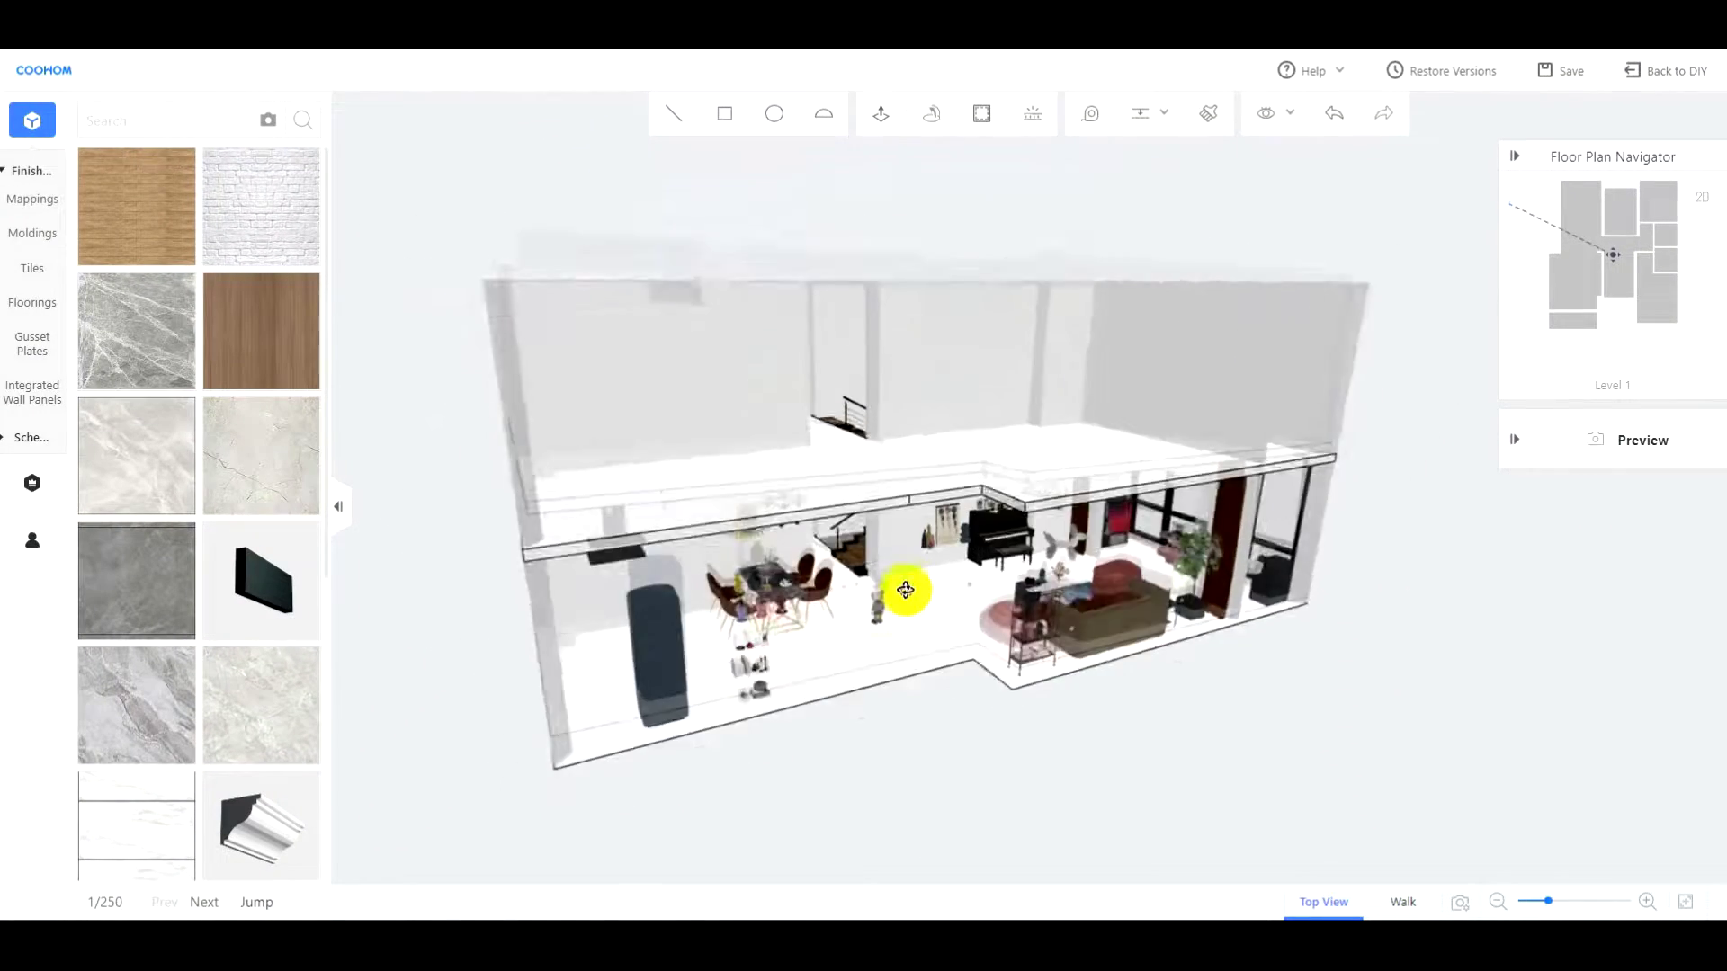
pyautogui.moveTo(905, 590); pyautogui.dragTo(590, 702)
pyautogui.moveTo(952, 602); pyautogui.dragTo(1210, 62)
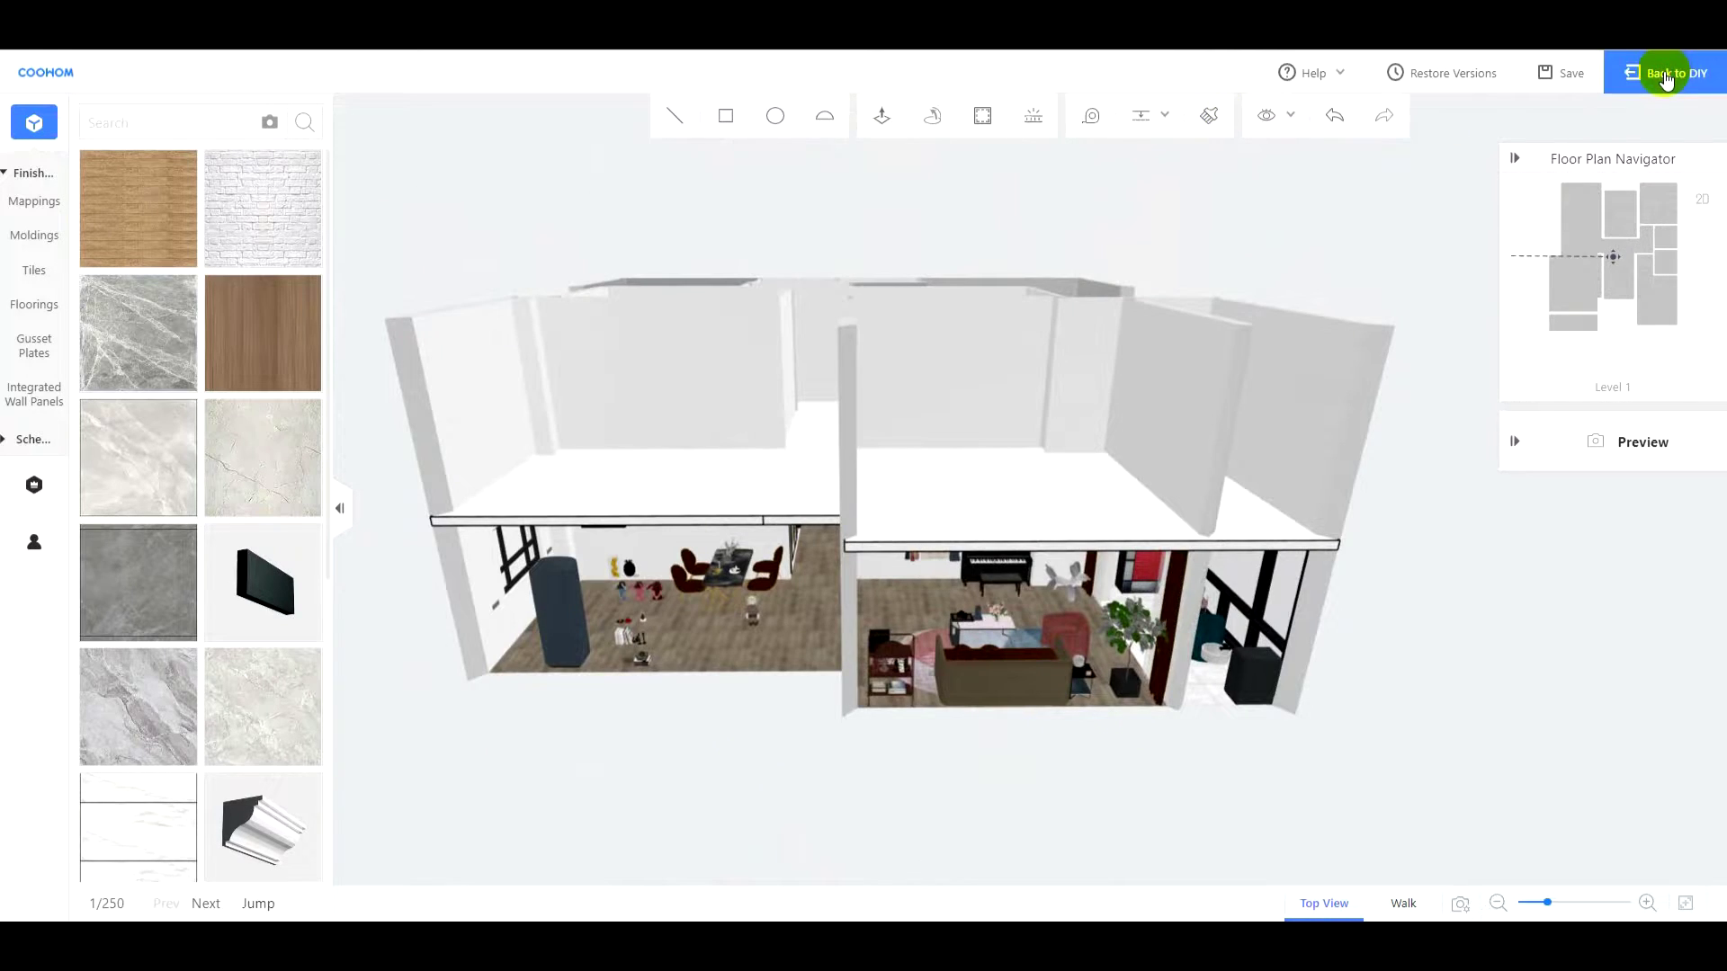
pyautogui.click(1680, 86)
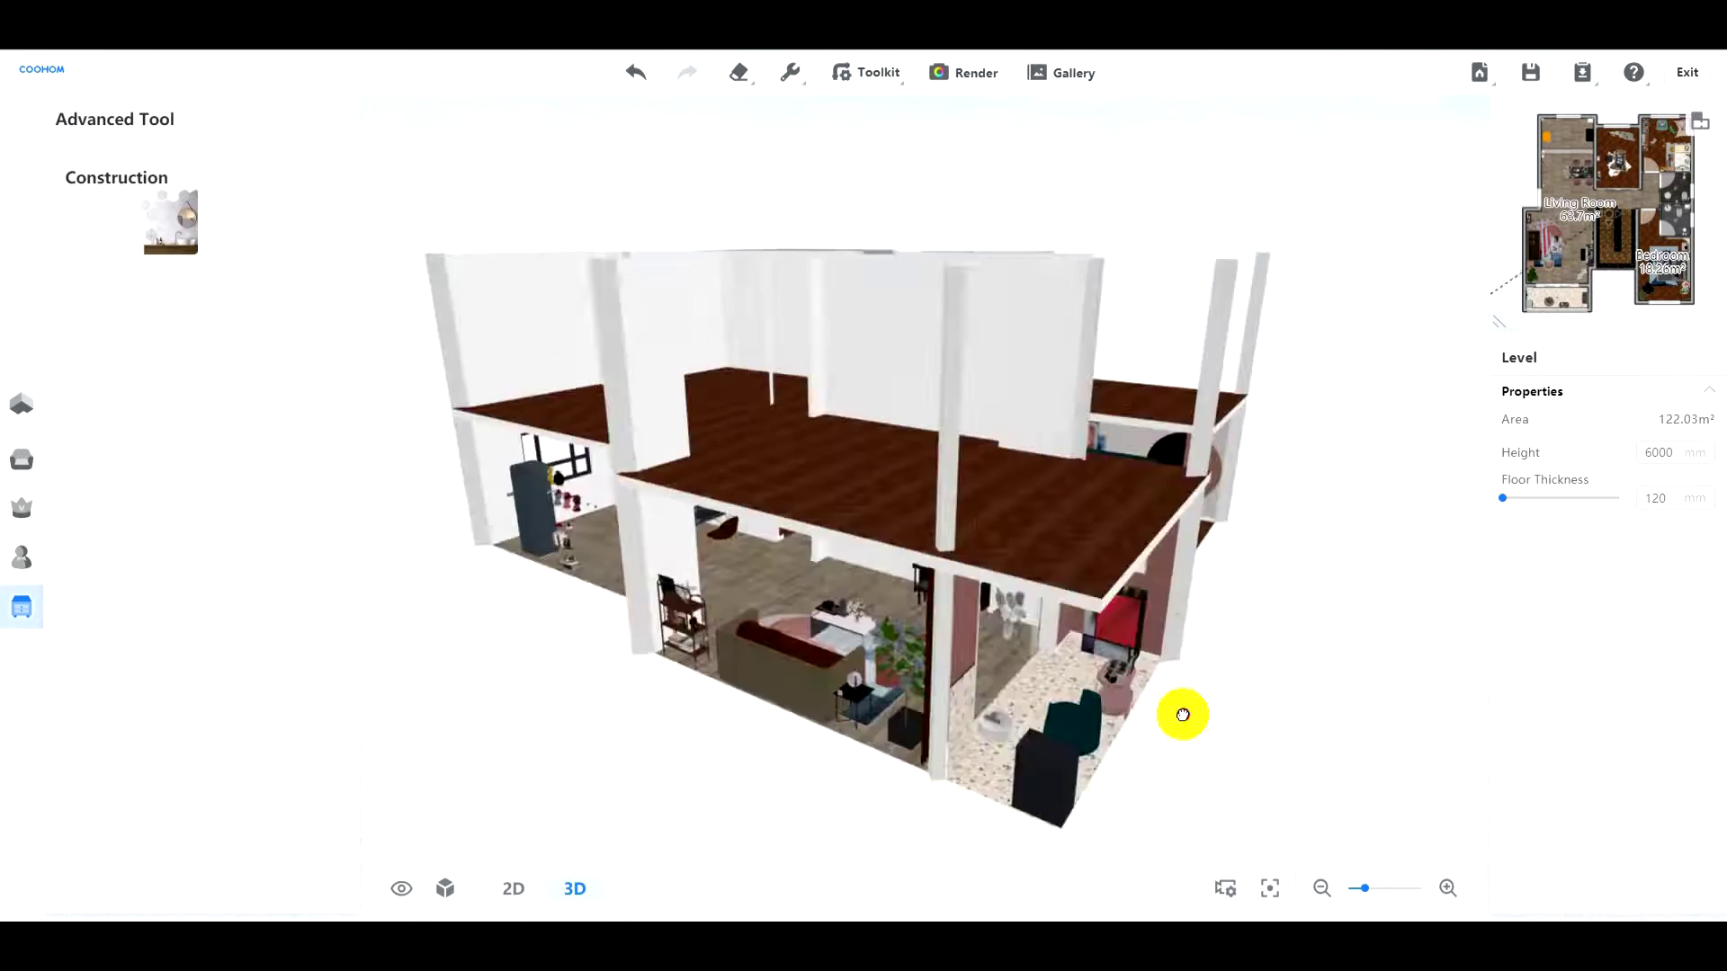
pyautogui.moveTo(1184, 713); pyautogui.dragTo(856, 761)
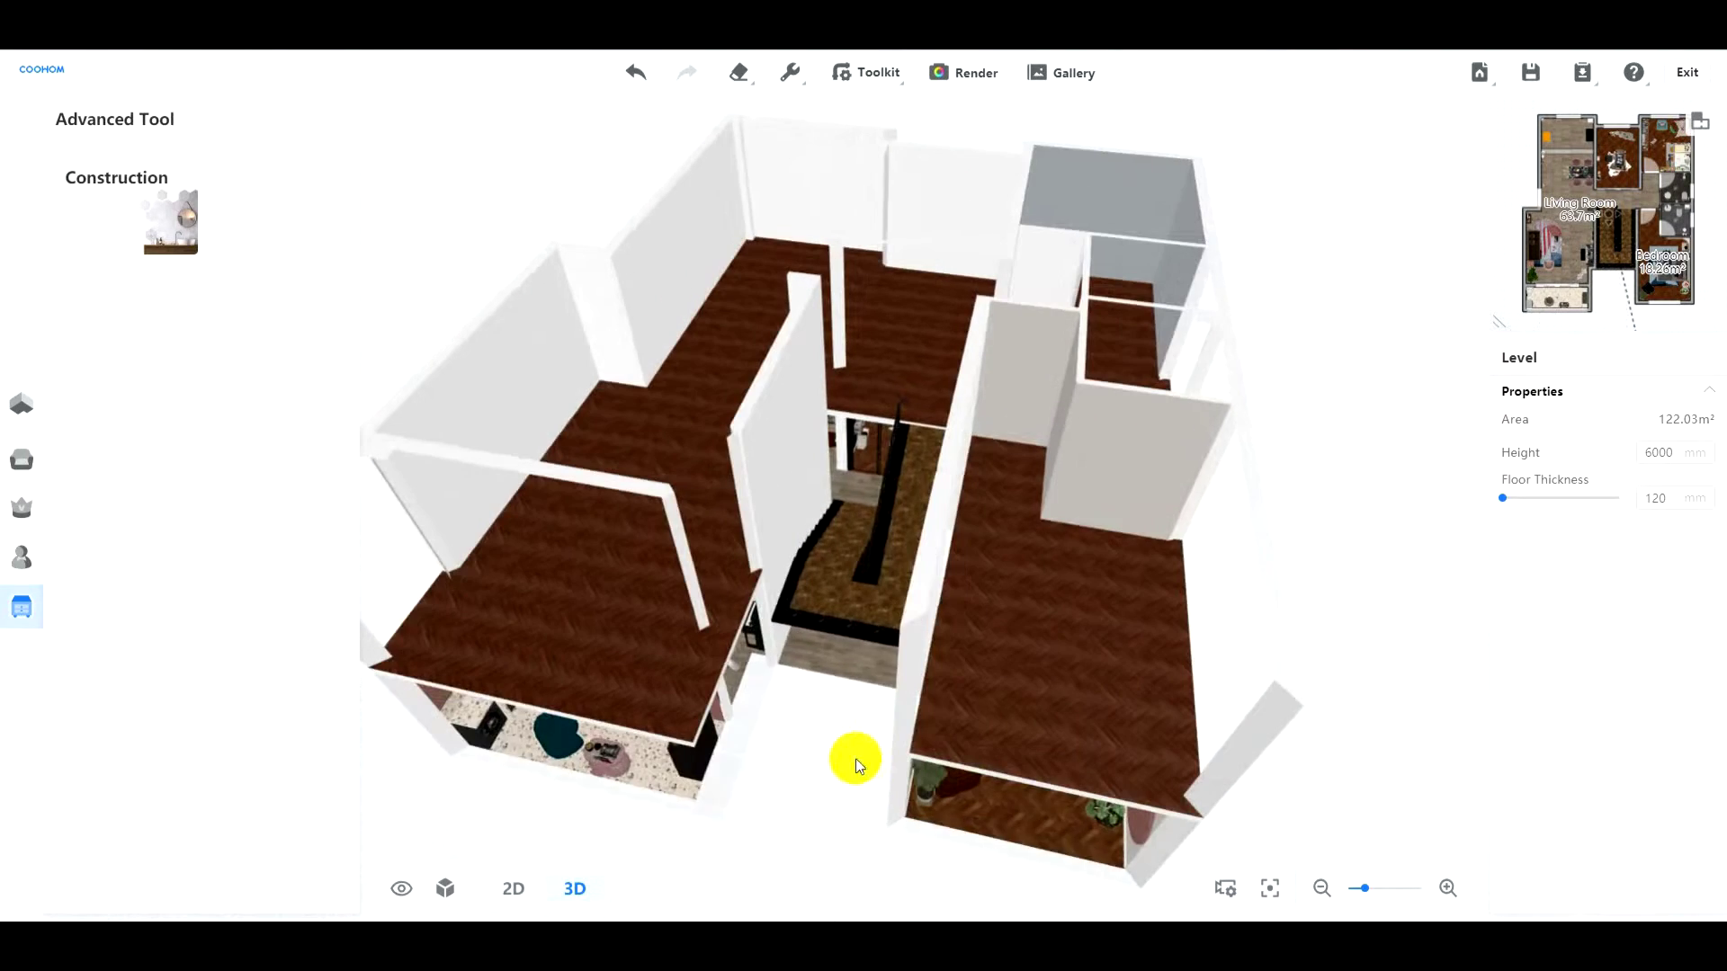
pyautogui.moveTo(592, 762)
pyautogui.mouseDown()
pyautogui.moveTo(608, 762)
pyautogui.moveTo(589, 761)
pyautogui.mouseUp()
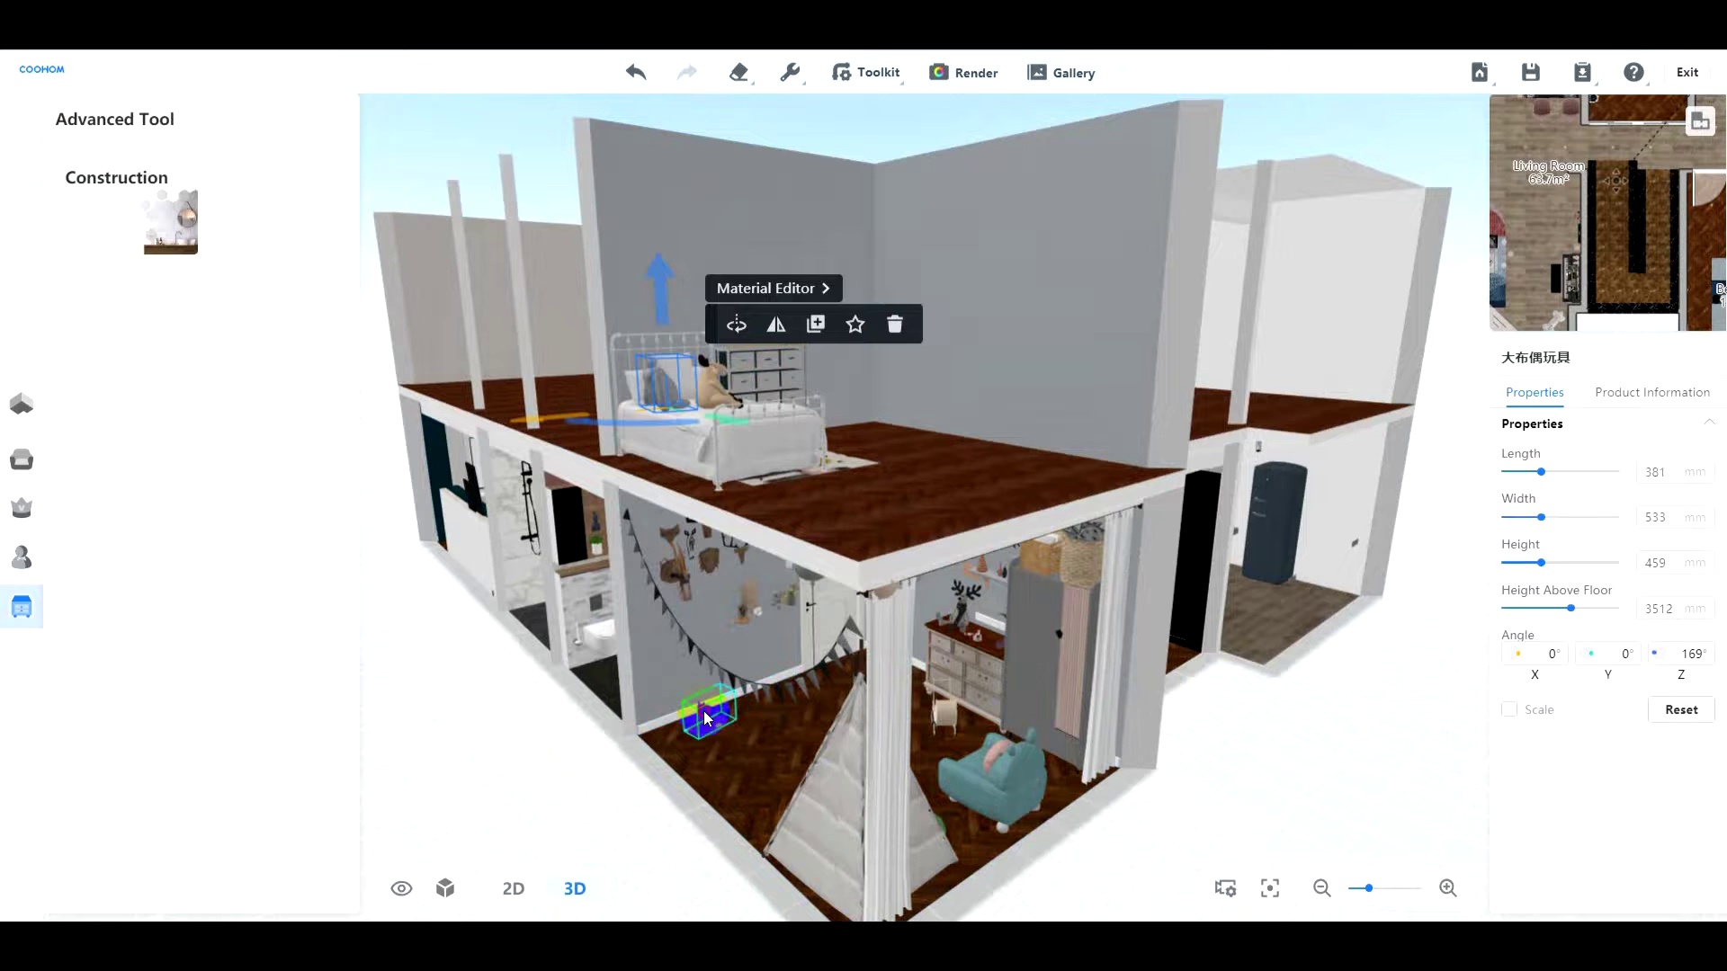
# Step: Raise the small toy on the lower bedroom floor to a height above floor of 3512 mm
pyautogui.click(705, 717)
pyautogui.click(1653, 610)
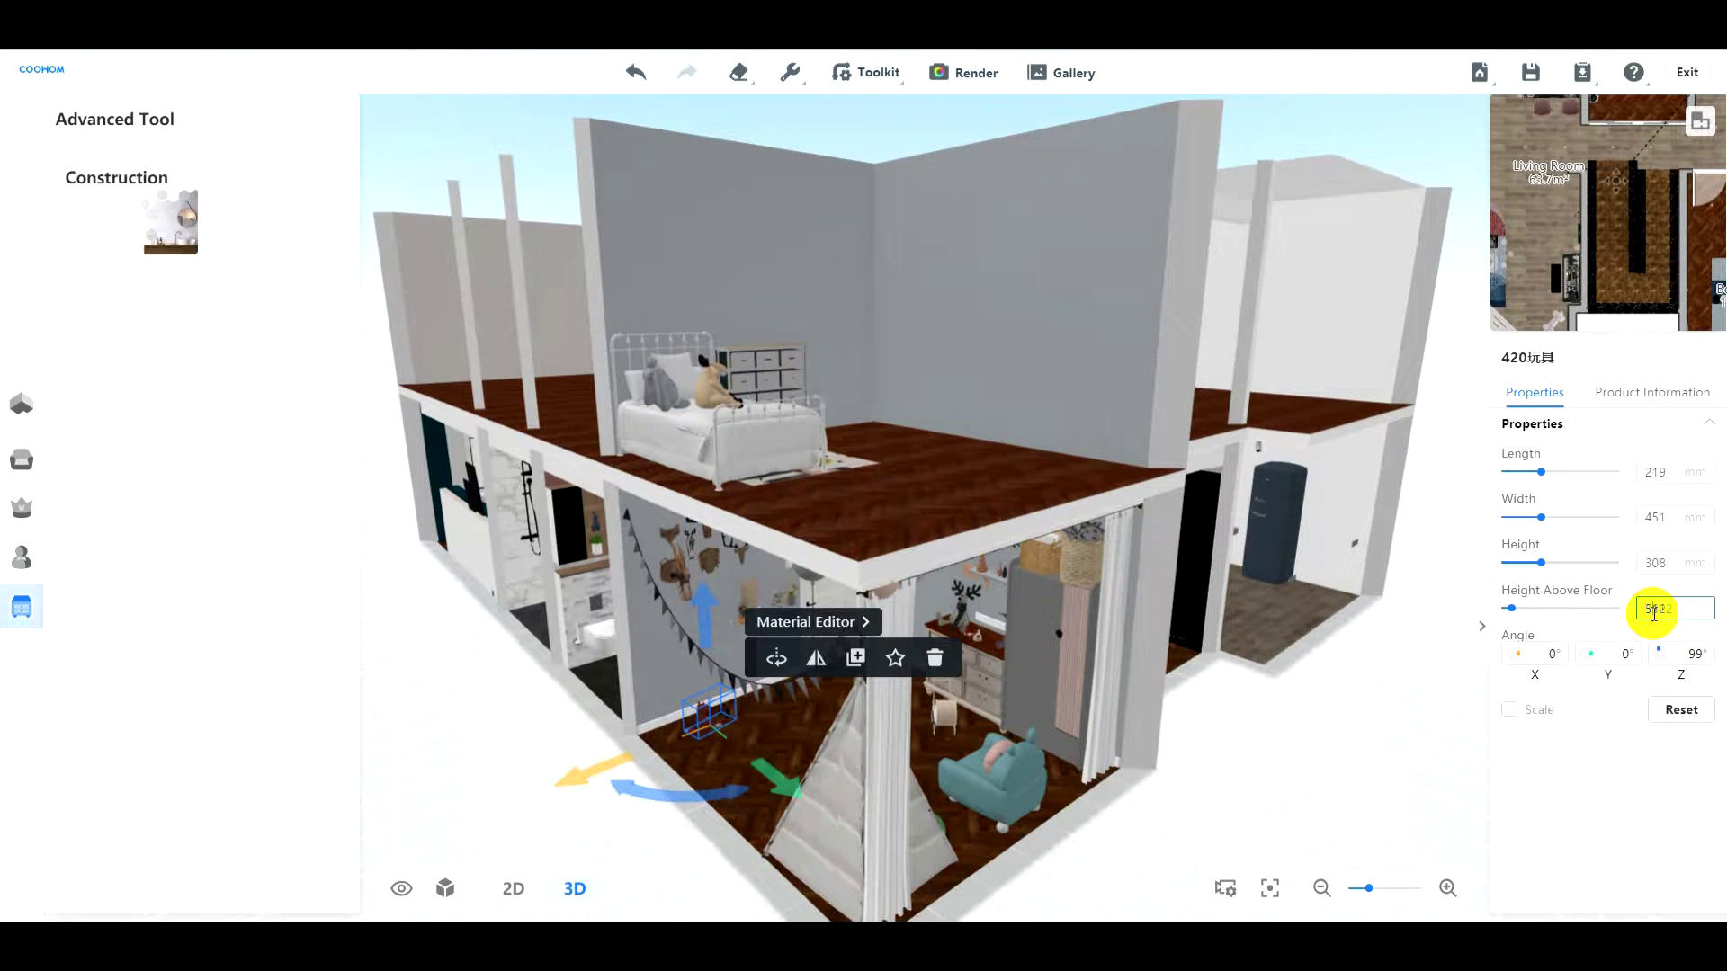
pyautogui.write('3')
pyautogui.press('Return')
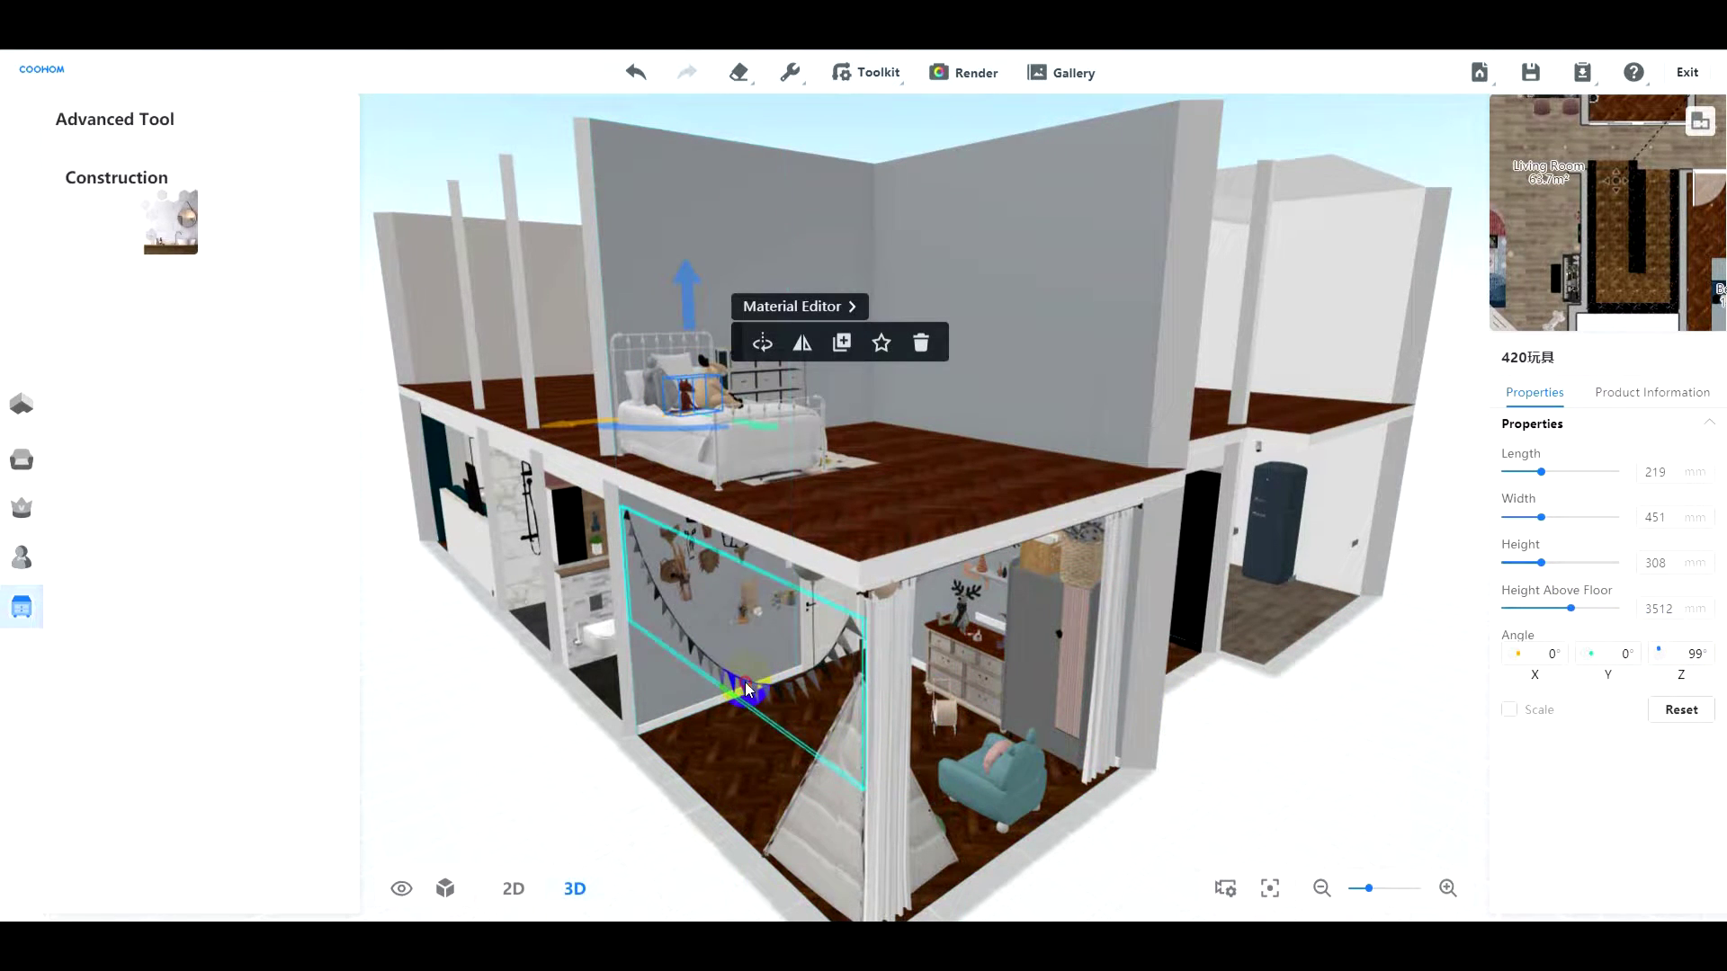
# Step: Raise the bunting in the lower bedroom to a height above floor of 4291 mm and move the room's single door up a storey
pyautogui.click(744, 682)
pyautogui.click(1648, 610)
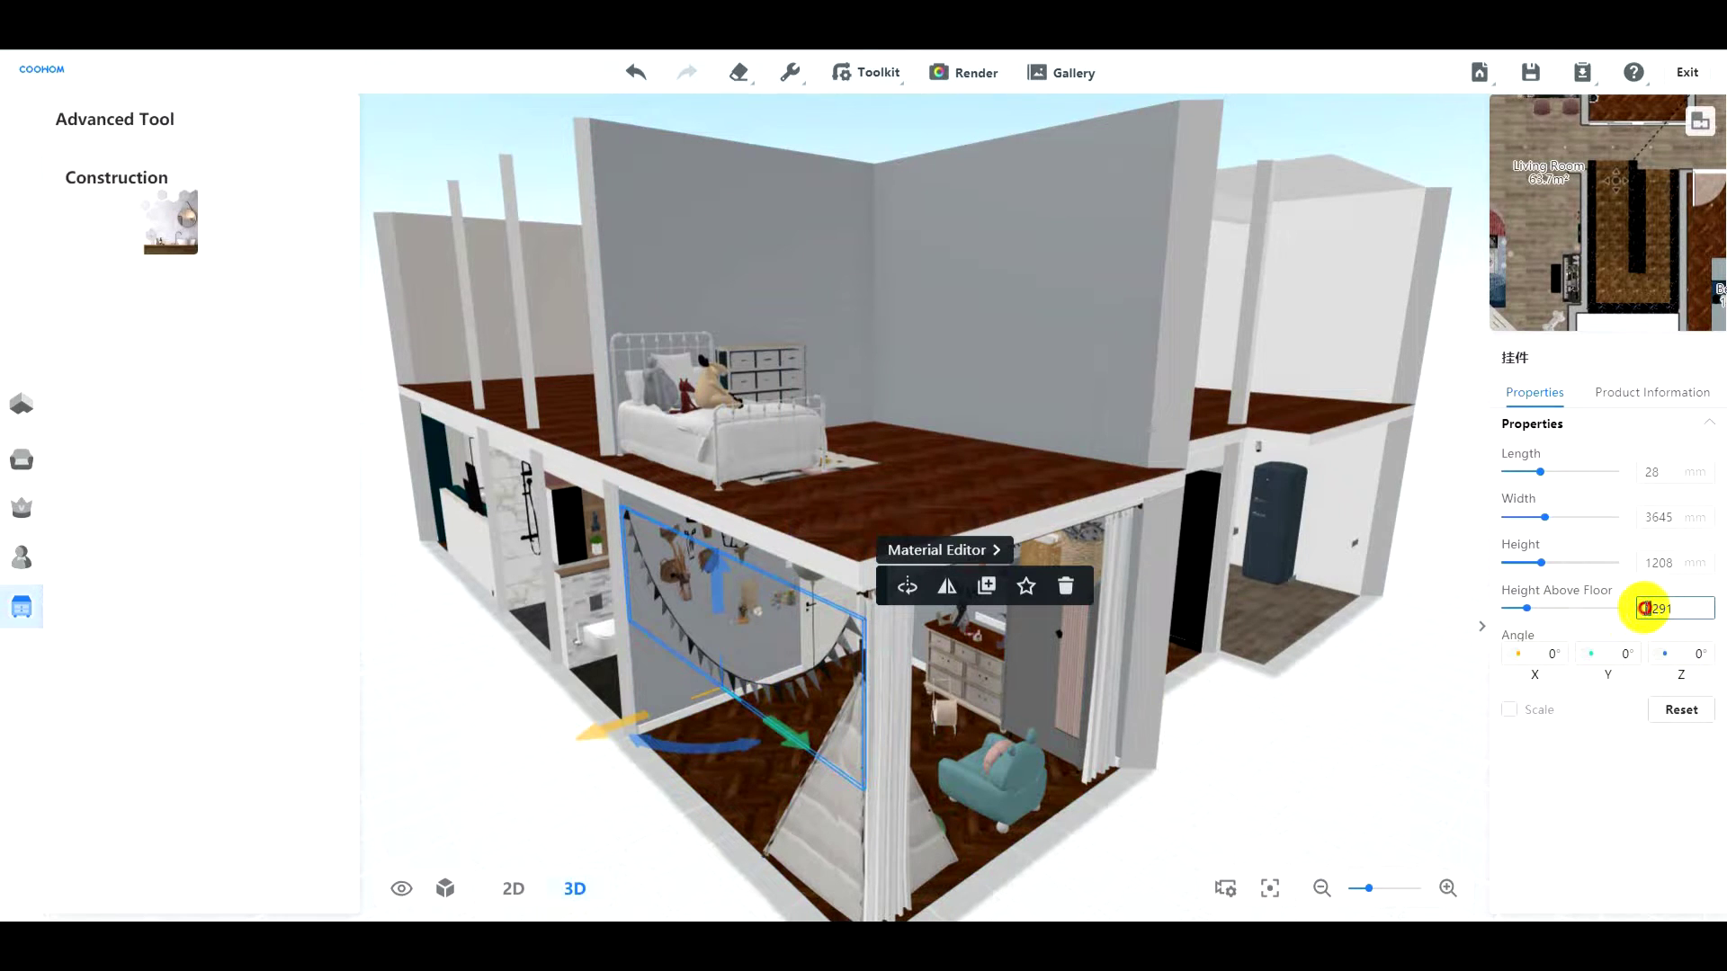
pyautogui.write('4')
pyautogui.press('Return')
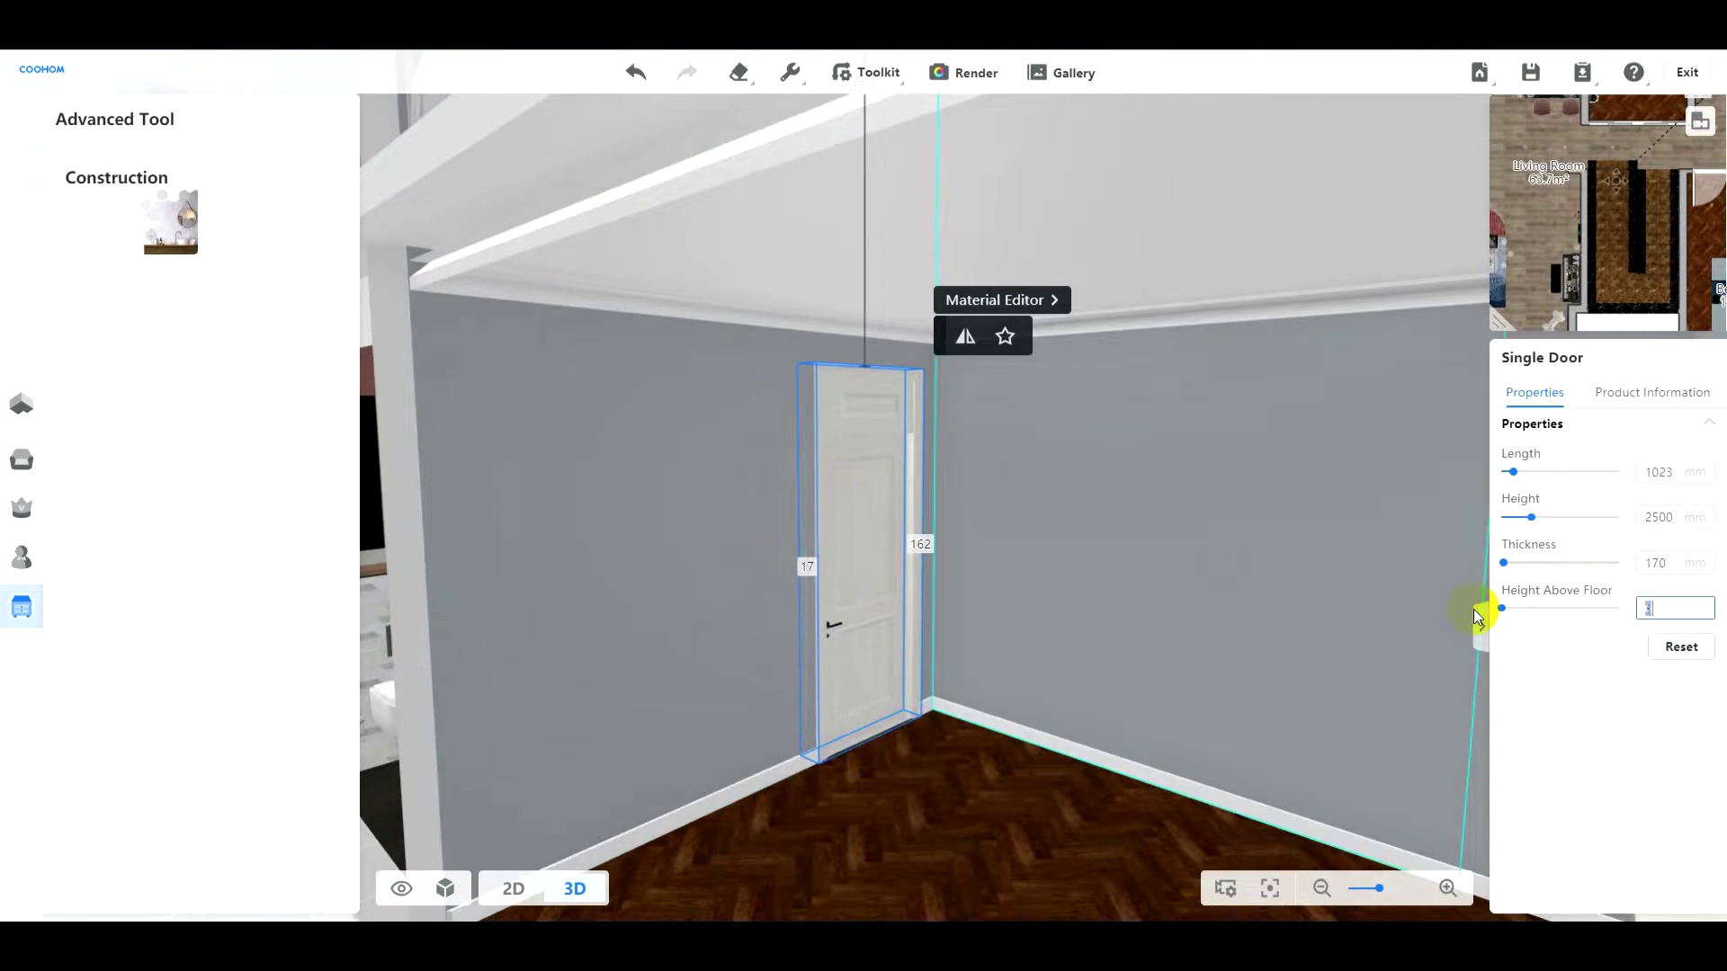
pyautogui.press('Return')
pyautogui.scroll(-10, 828, 623)
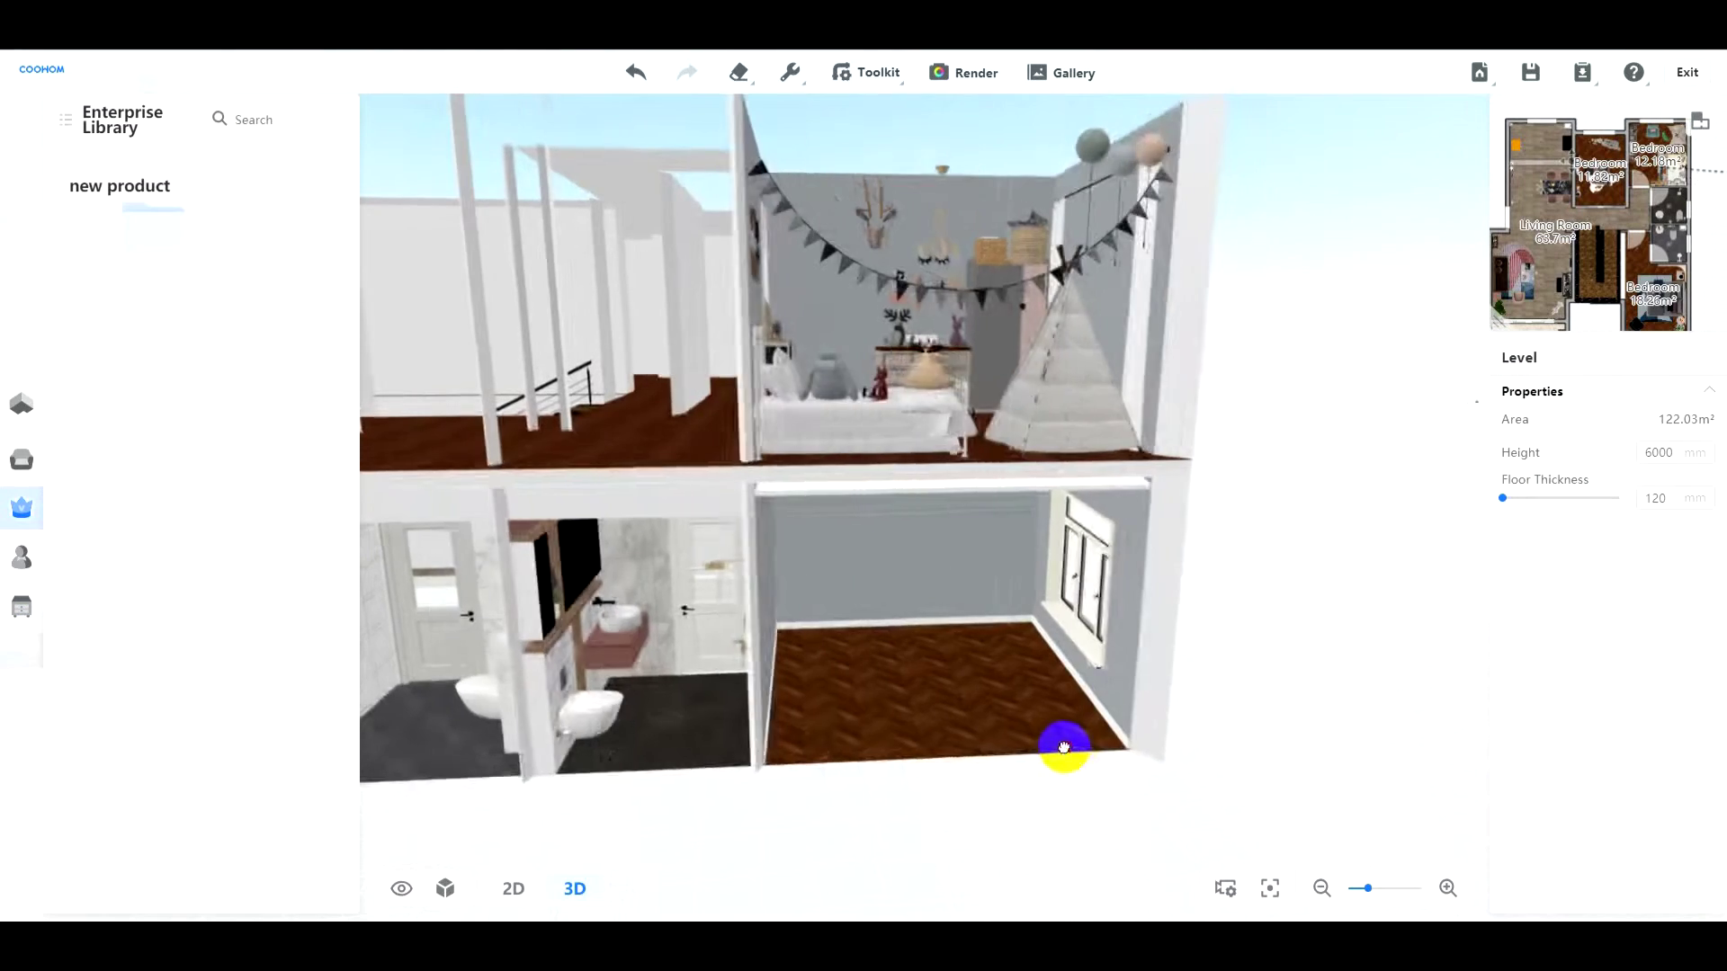
# Step: Duplicate the lower bedroom's window in the 2D floor plan and place the copy beside it in the same wall
pyautogui.moveTo(1064, 747)
pyautogui.mouseDown()
pyautogui.moveTo(1017, 744)
pyautogui.moveTo(1064, 771)
pyautogui.mouseUp()
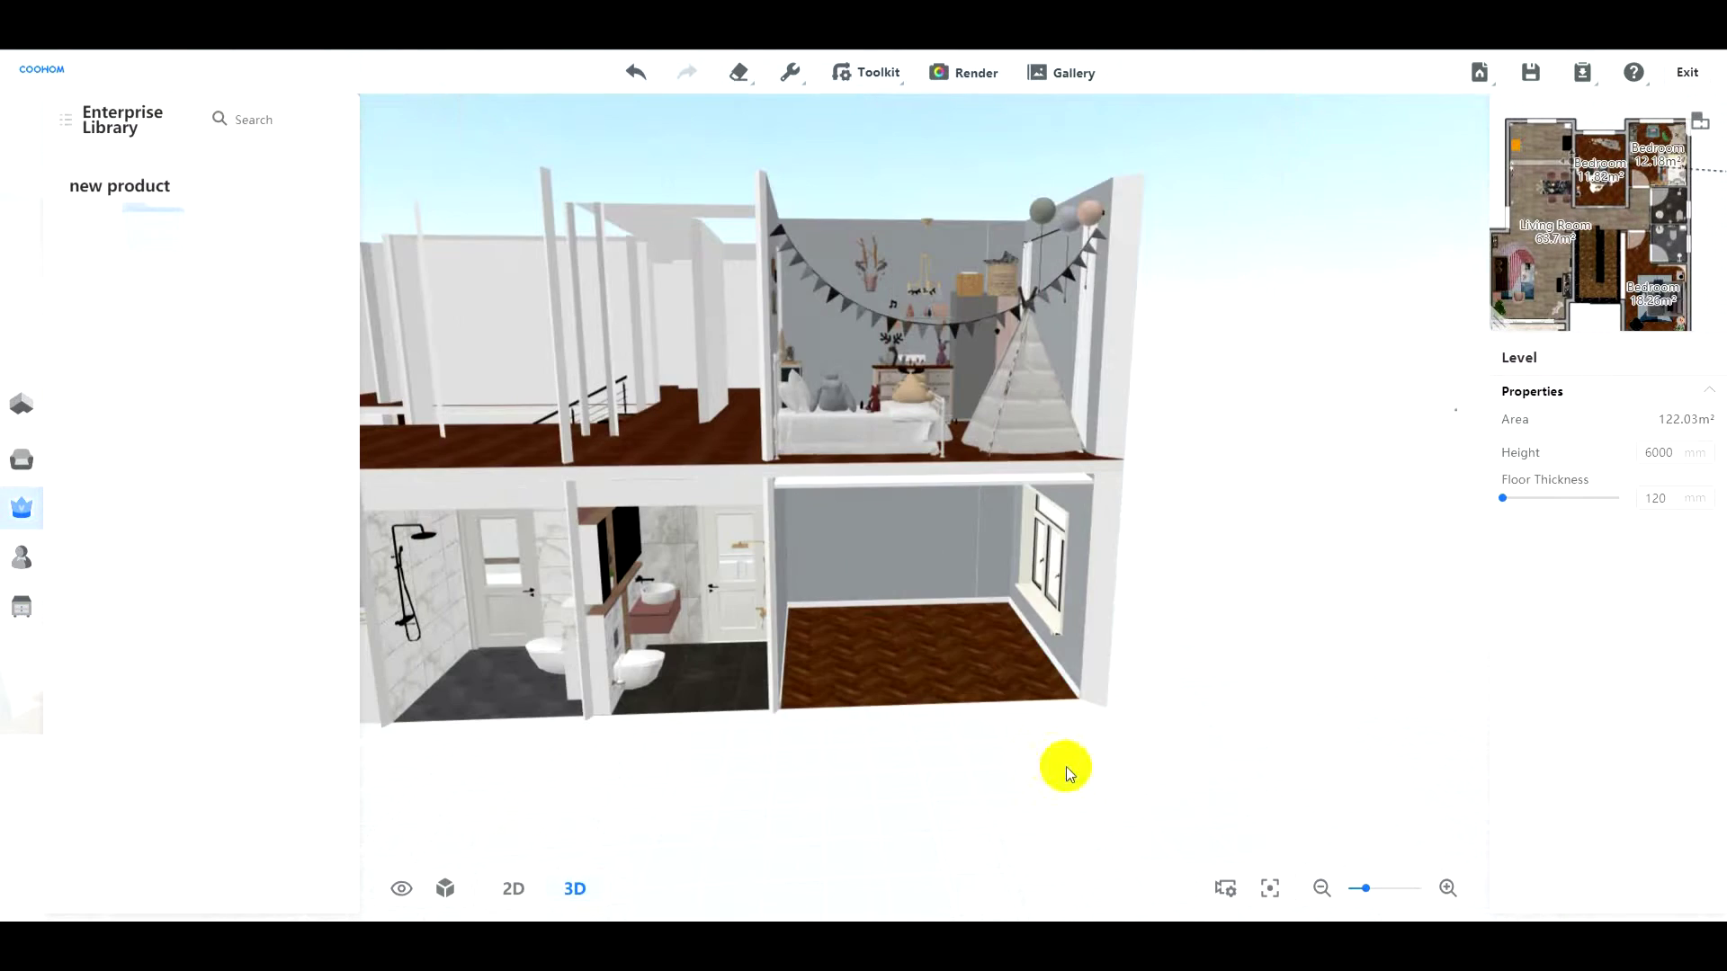
pyautogui.click(1035, 601)
pyautogui.click(1000, 706)
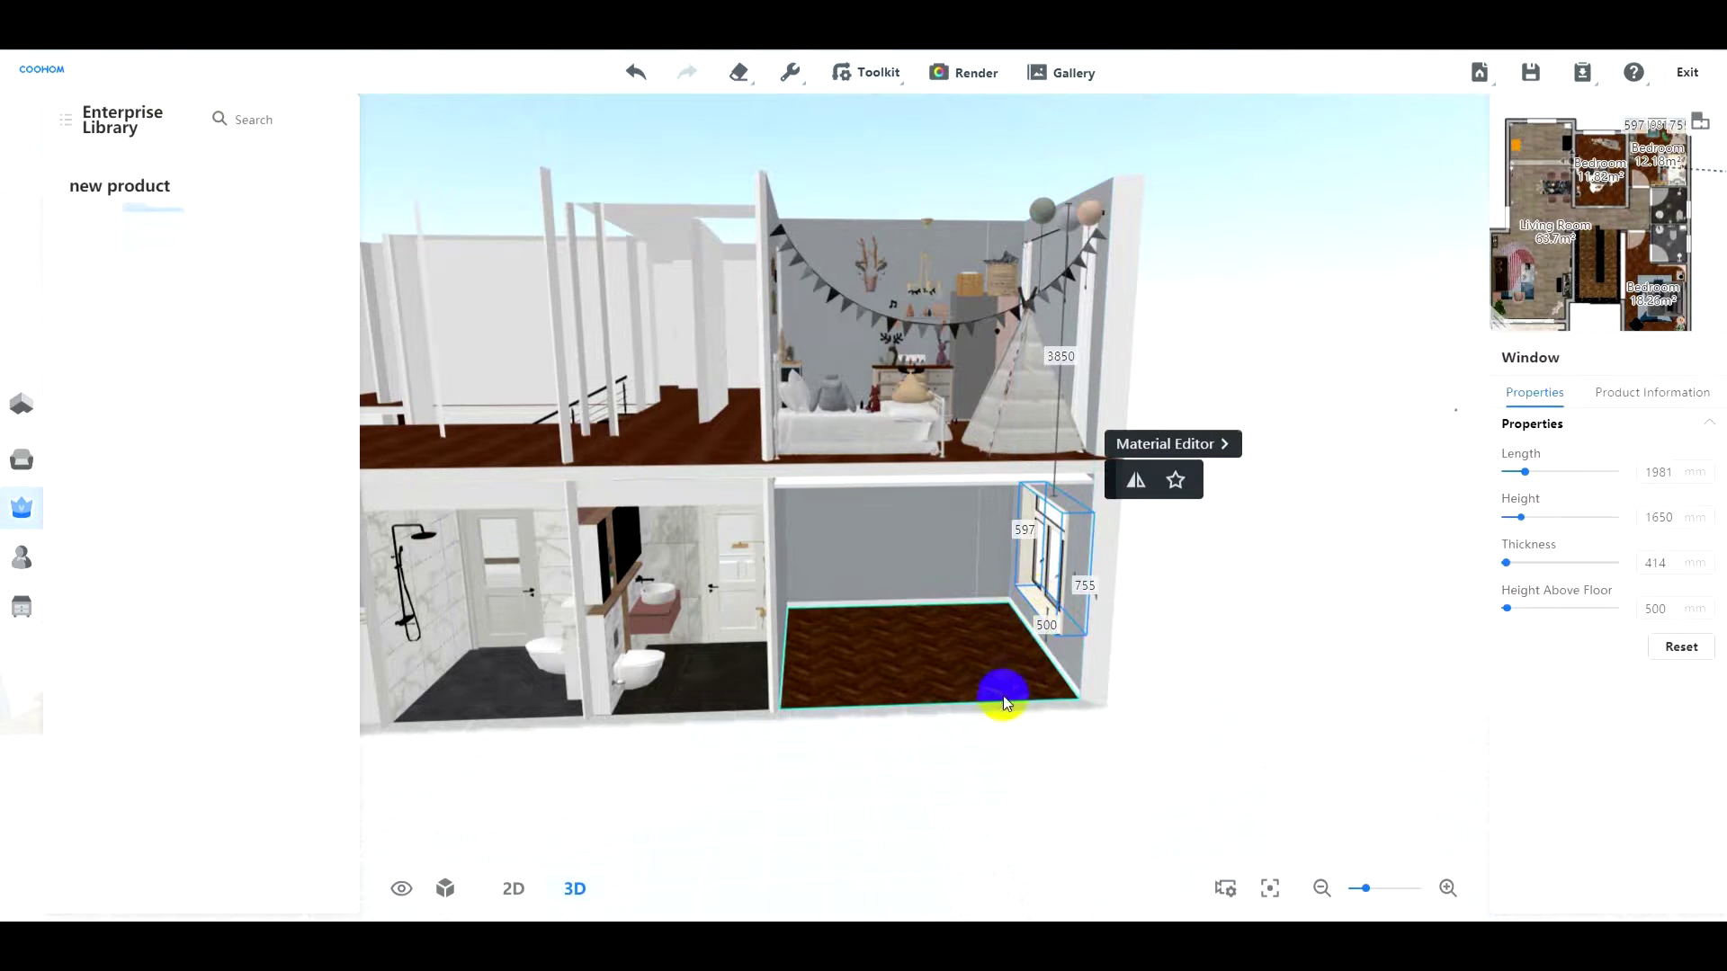
pyautogui.click(531, 890)
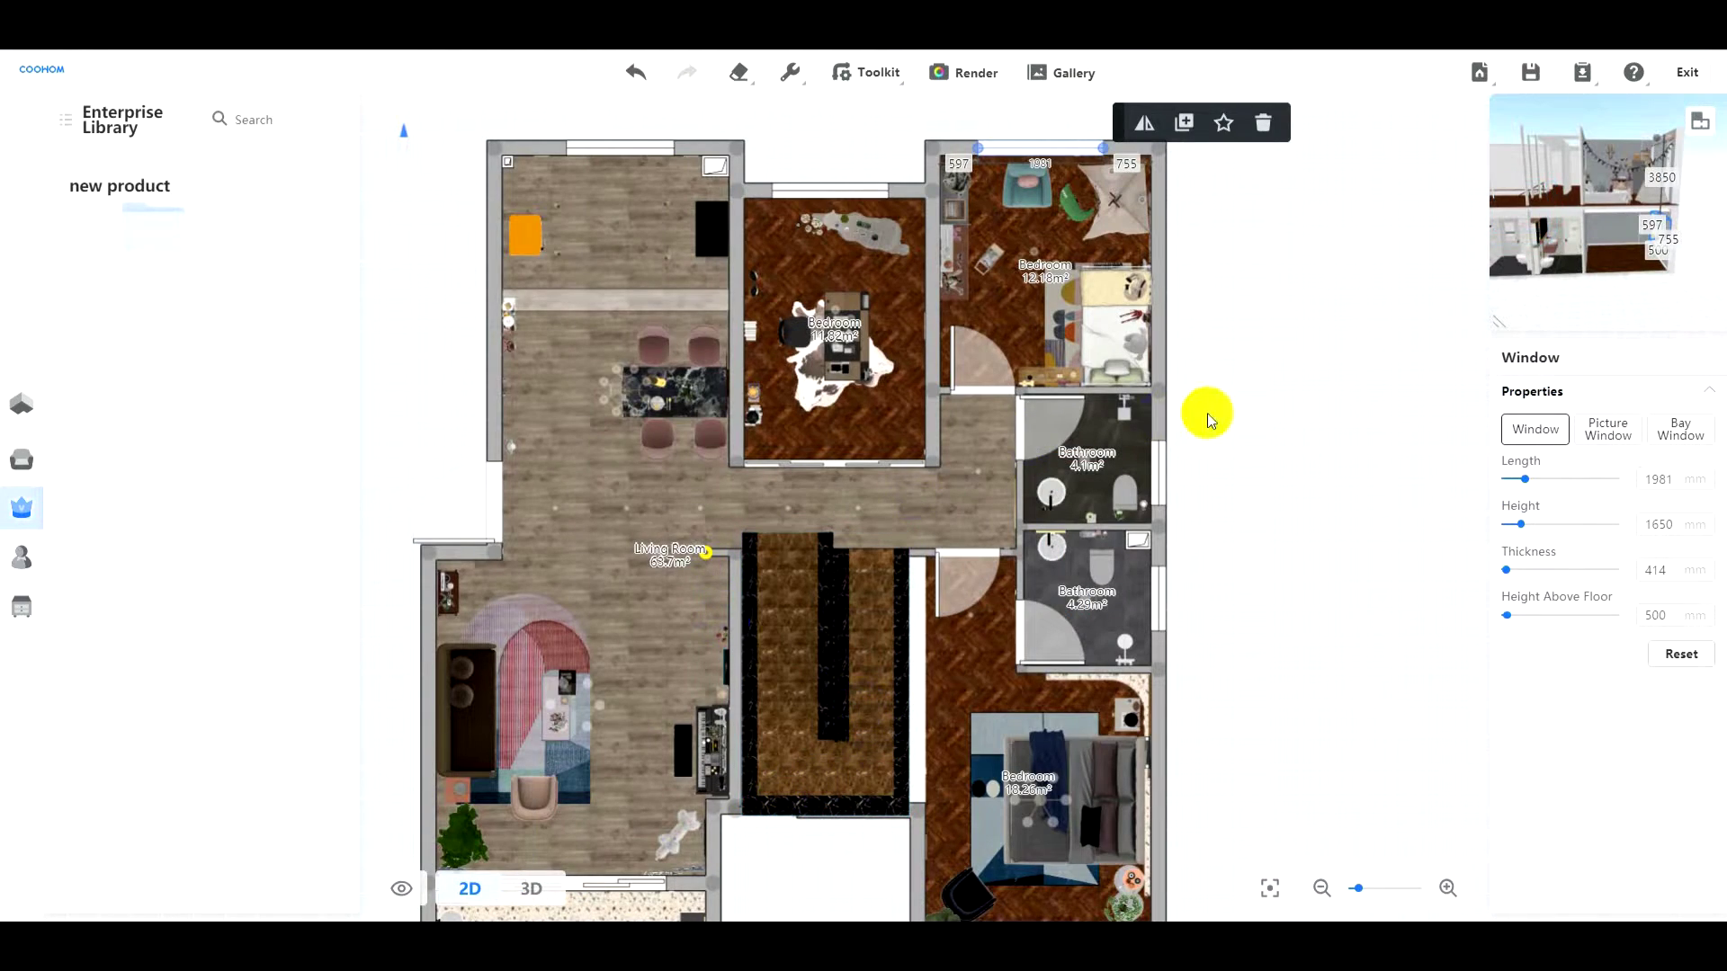
pyautogui.moveTo(1208, 415); pyautogui.dragTo(1094, 759)
pyautogui.scroll(2, 933, 517)
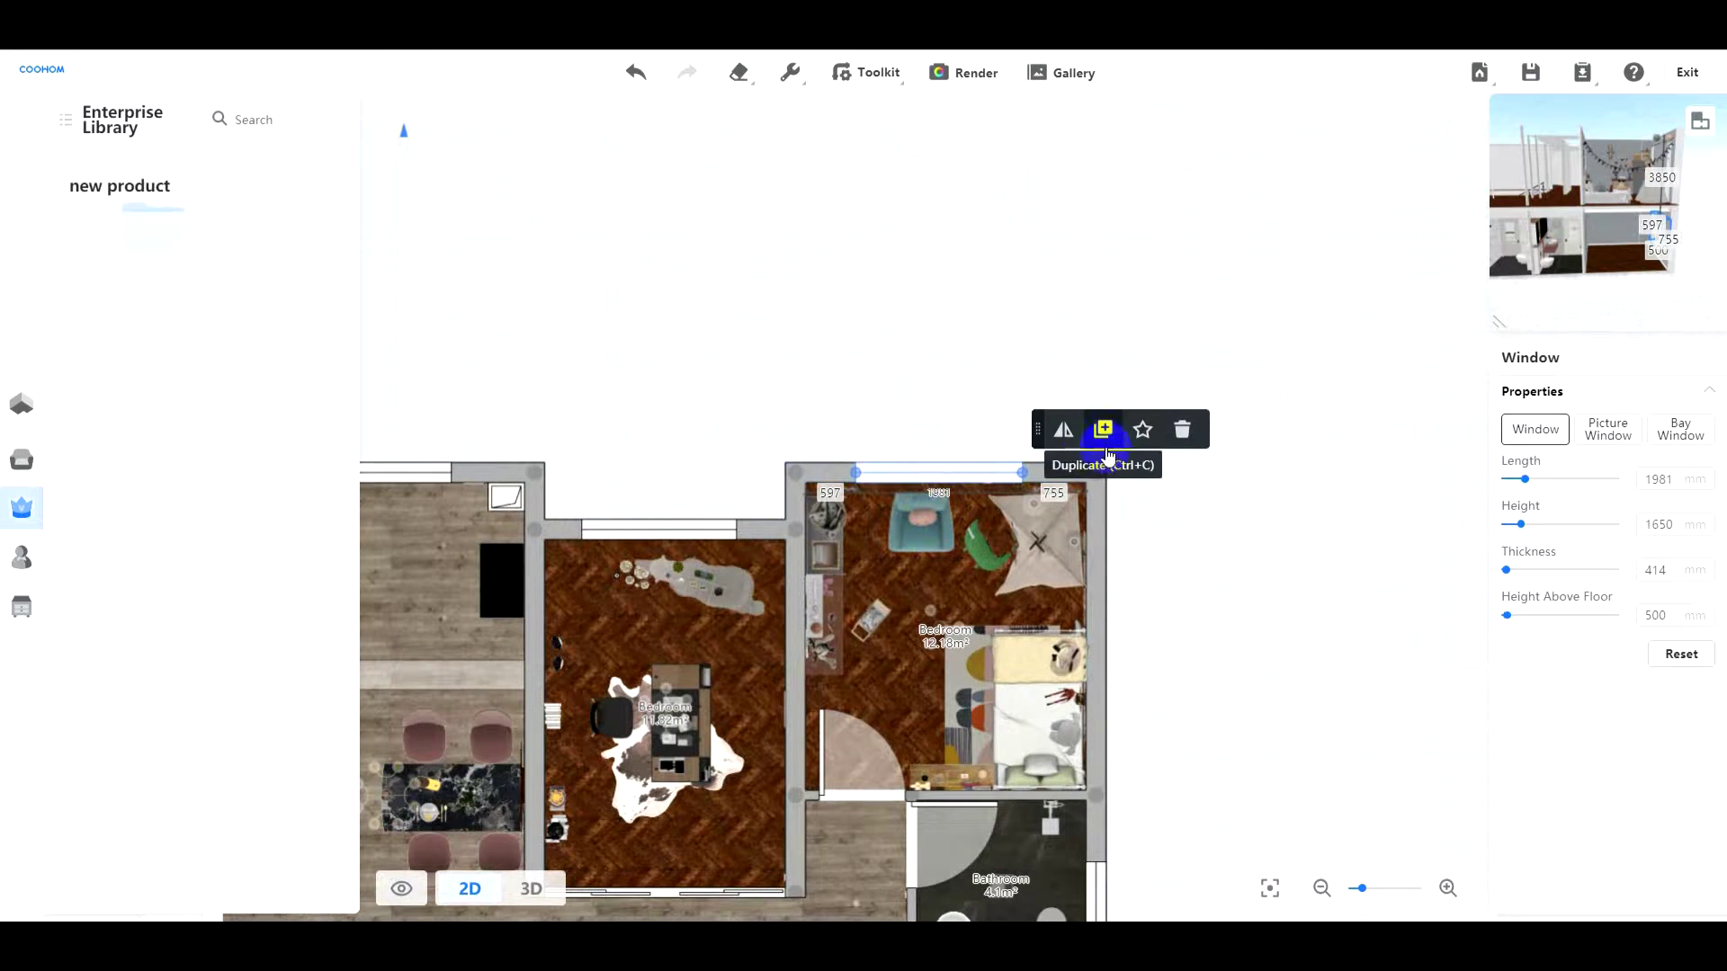
pyautogui.click(1105, 447)
pyautogui.click(1042, 486)
pyautogui.click(1041, 479)
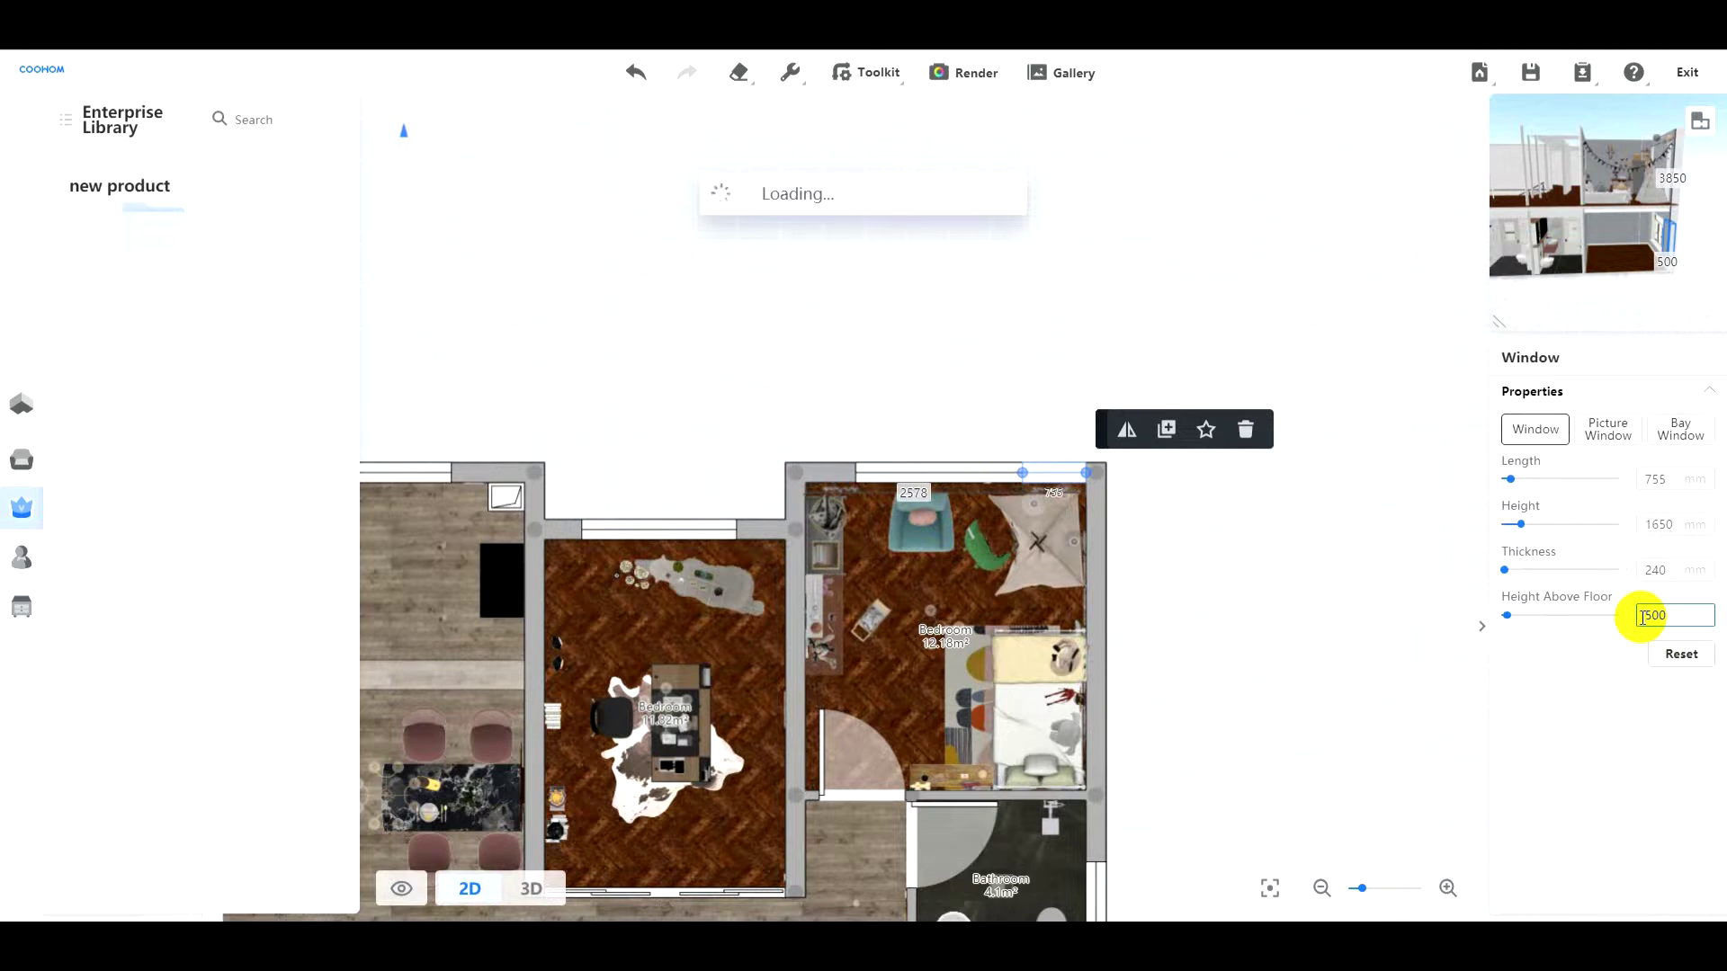
# Step: Set the copied window's height above floor to 3500 mm, align it over the original and stretch it to about 1975 mm long
pyautogui.write('3')
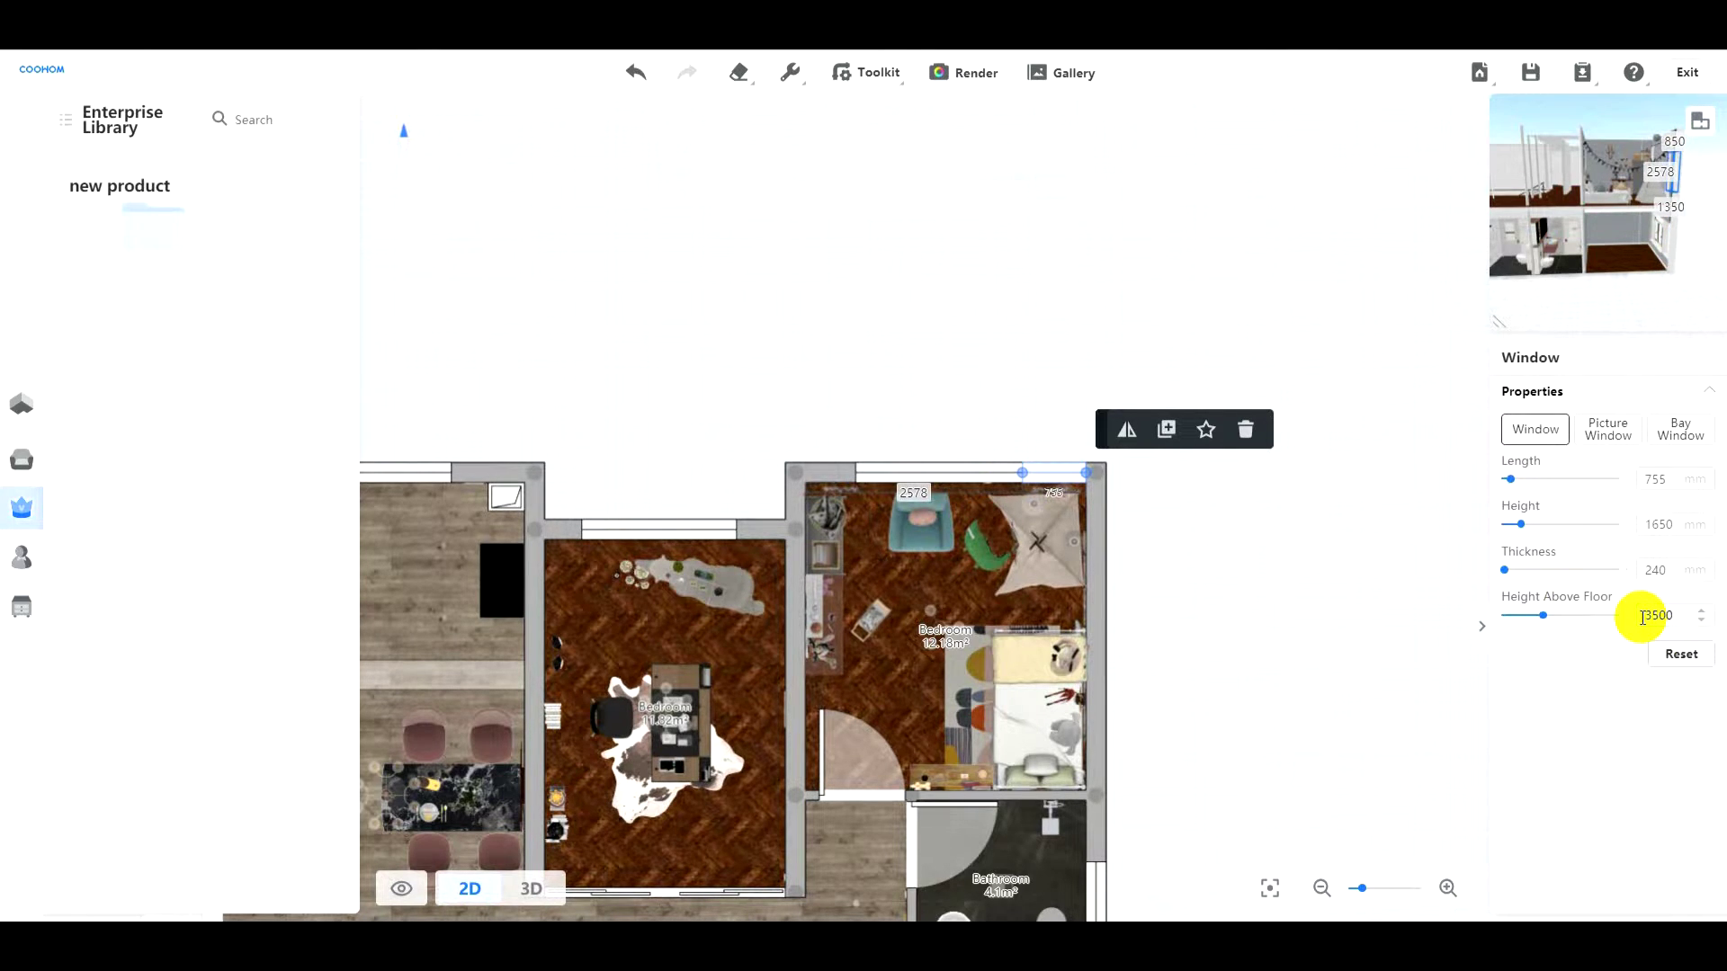
pyautogui.press('Return')
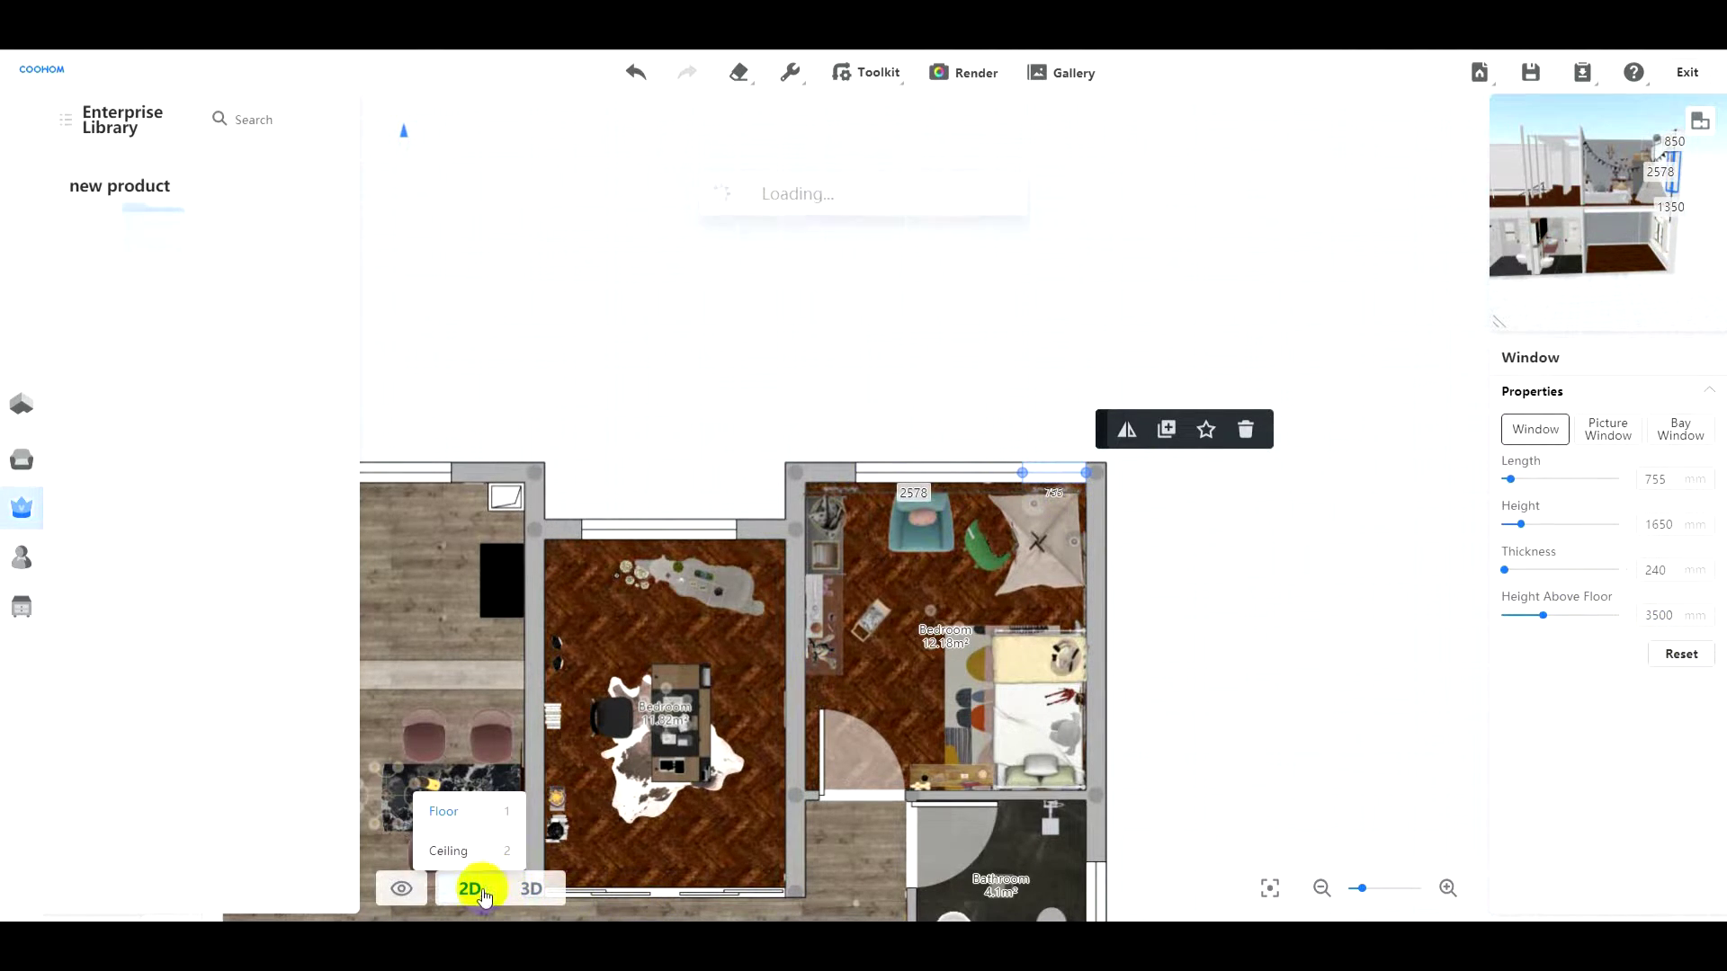
pyautogui.moveTo(1045, 476); pyautogui.dragTo(893, 479)
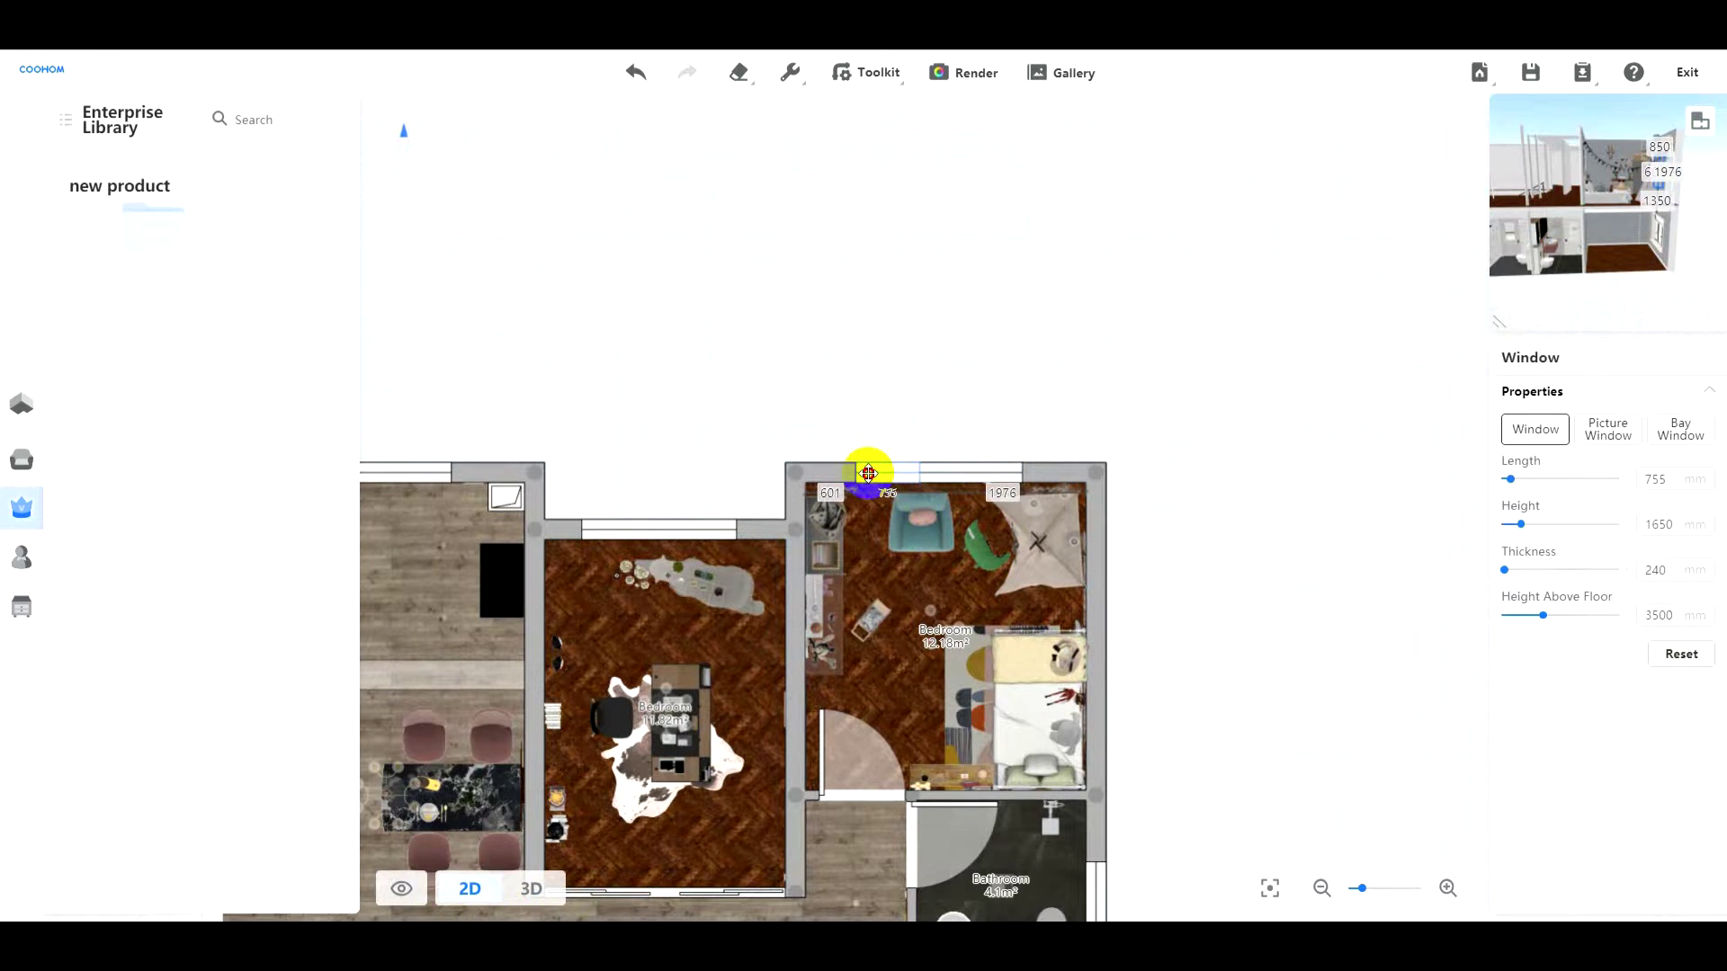
pyautogui.moveTo(919, 473); pyautogui.dragTo(1023, 481)
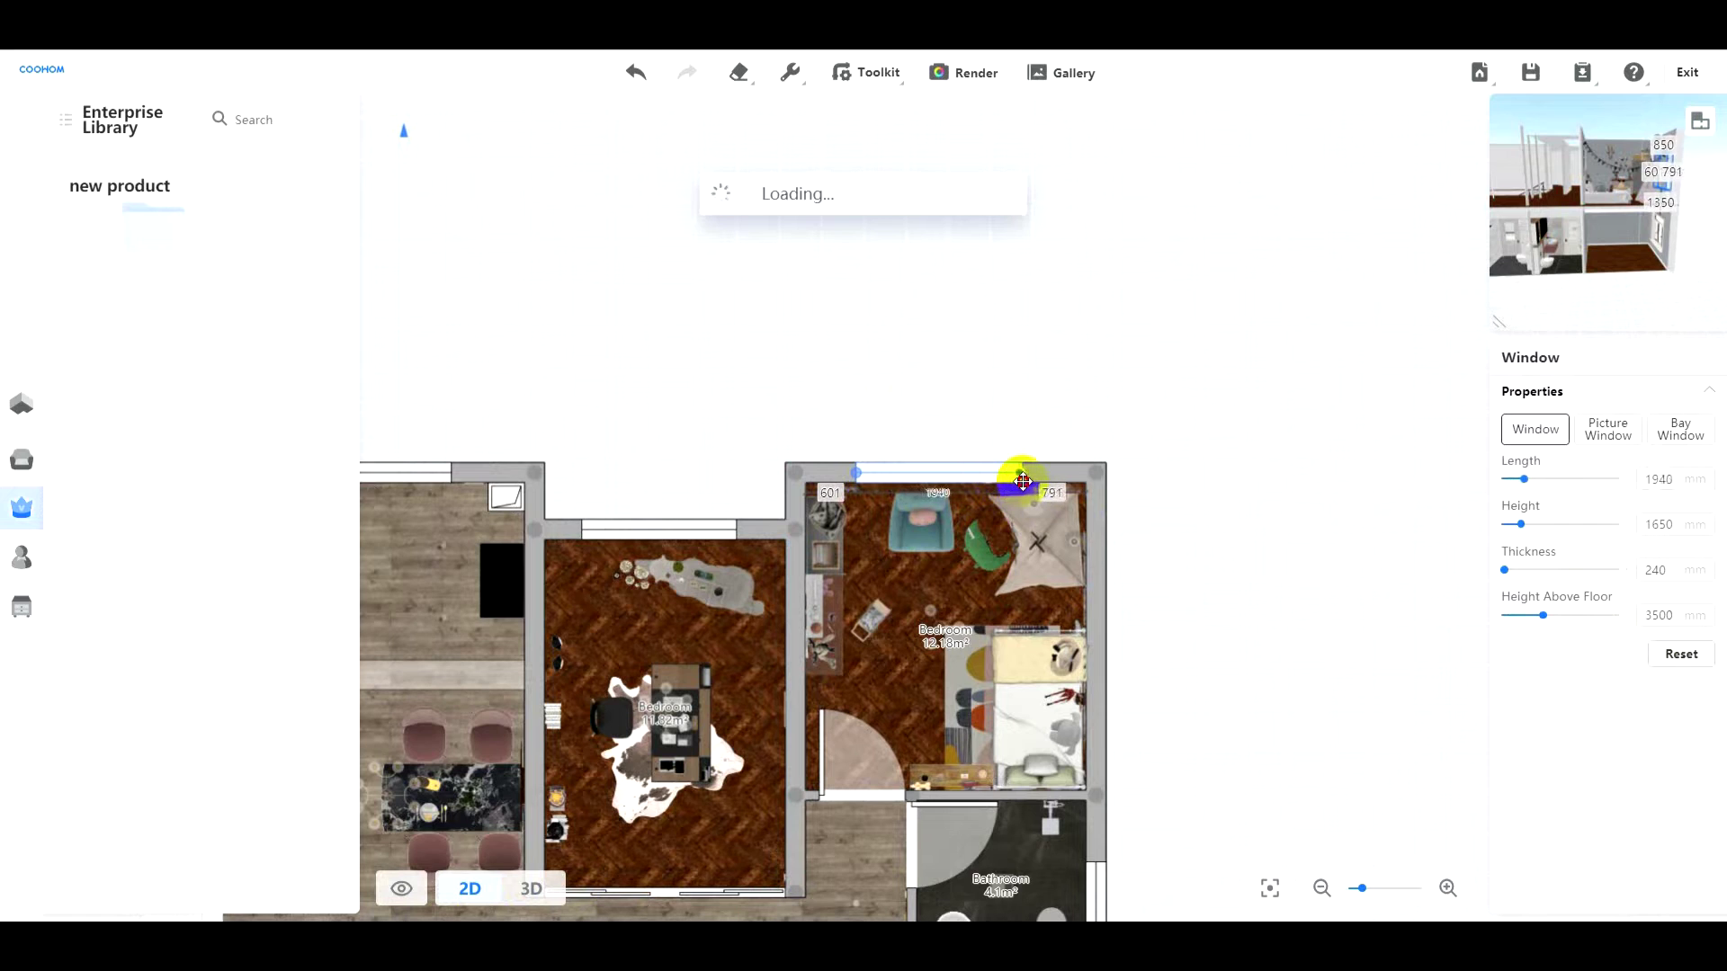
# Step: Inspect the raised window and the furnished upper bedroom from several angles in 3D
pyautogui.moveTo(557, 886)
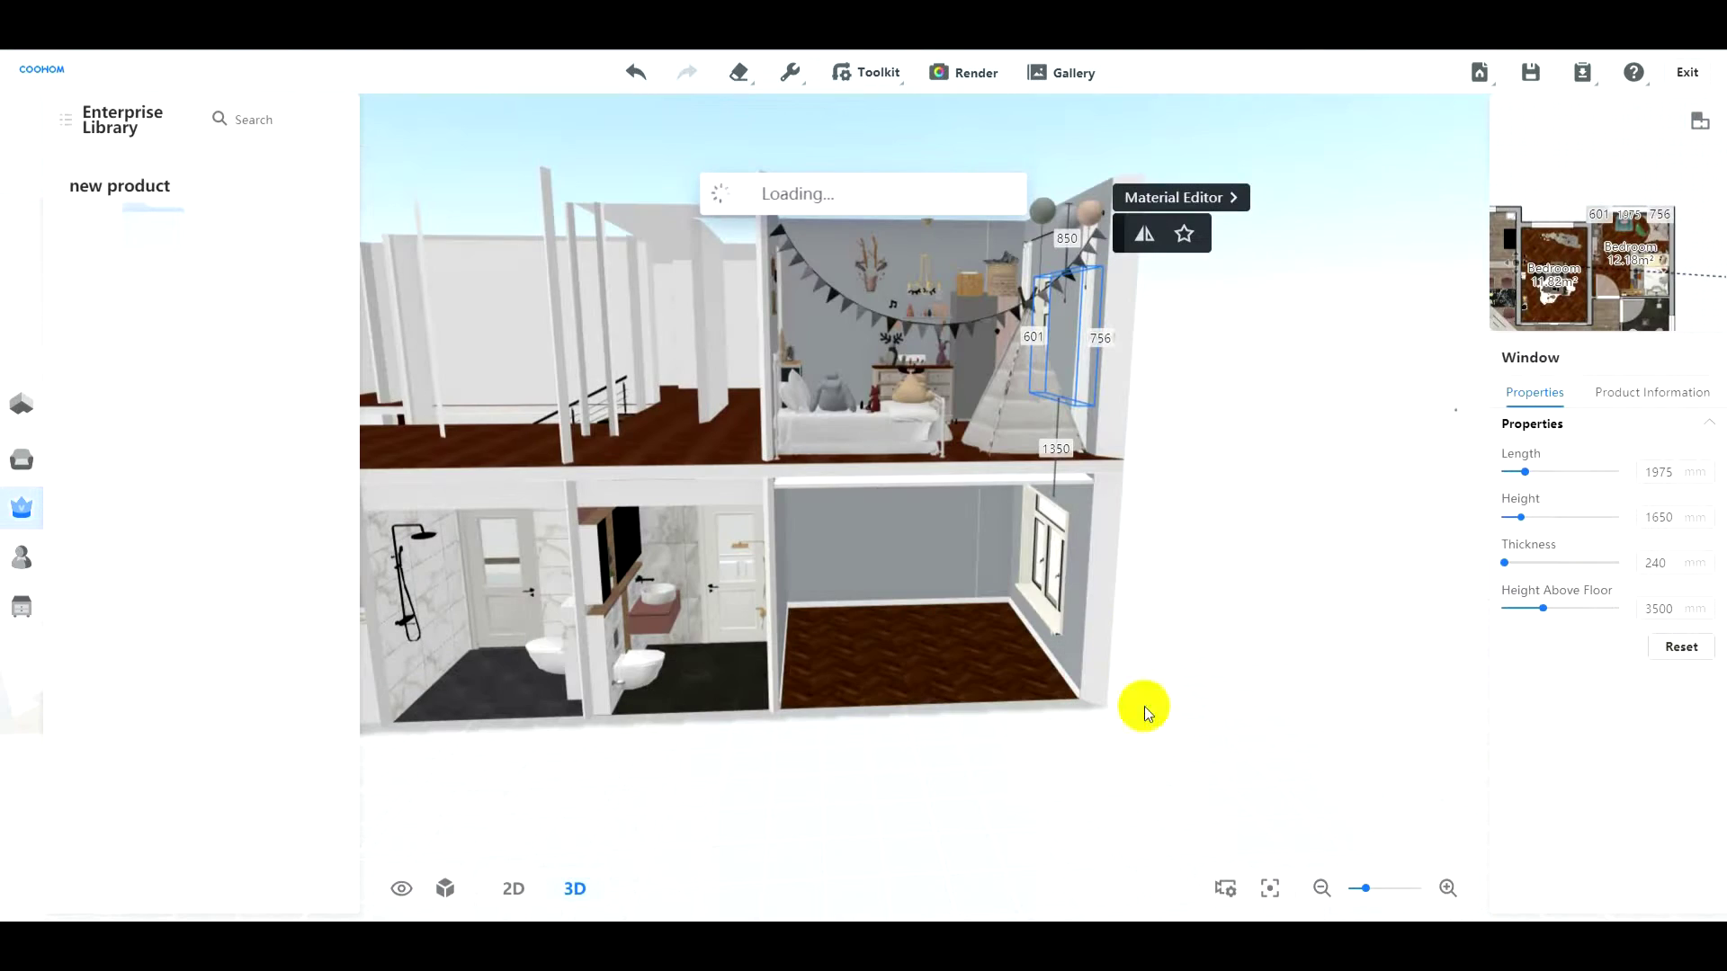
pyautogui.moveTo(1104, 776); pyautogui.dragTo(1069, 778)
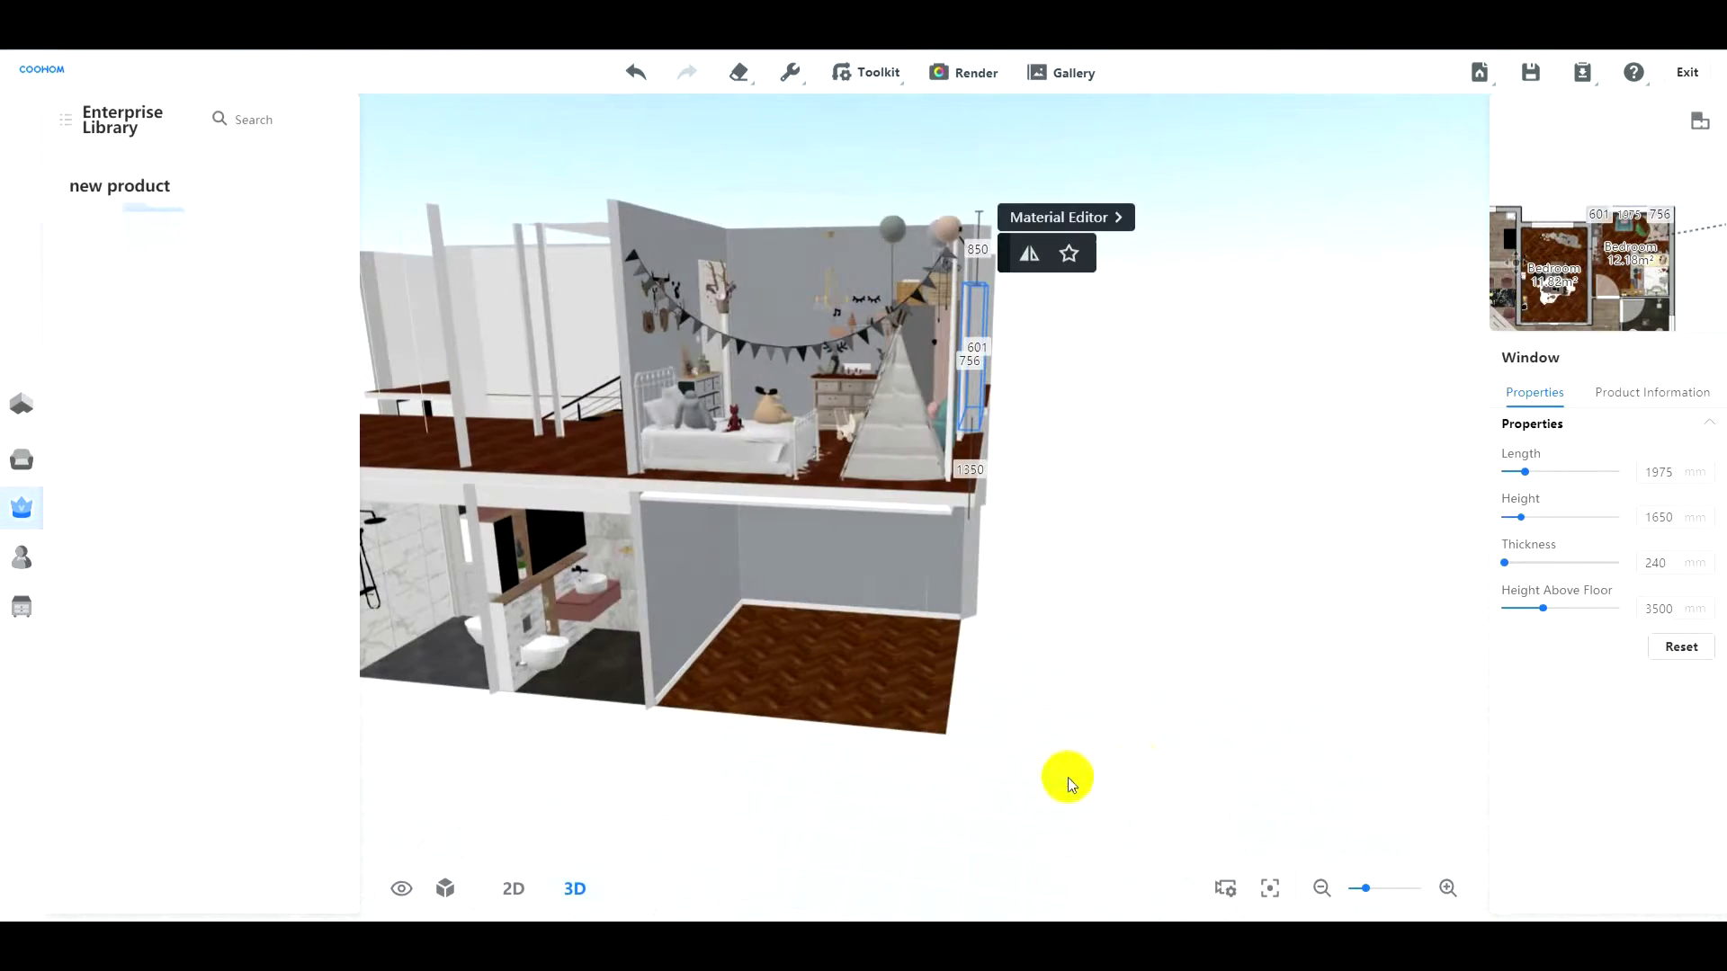
pyautogui.click(1197, 736)
pyautogui.moveTo(882, 719); pyautogui.dragTo(977, 722)
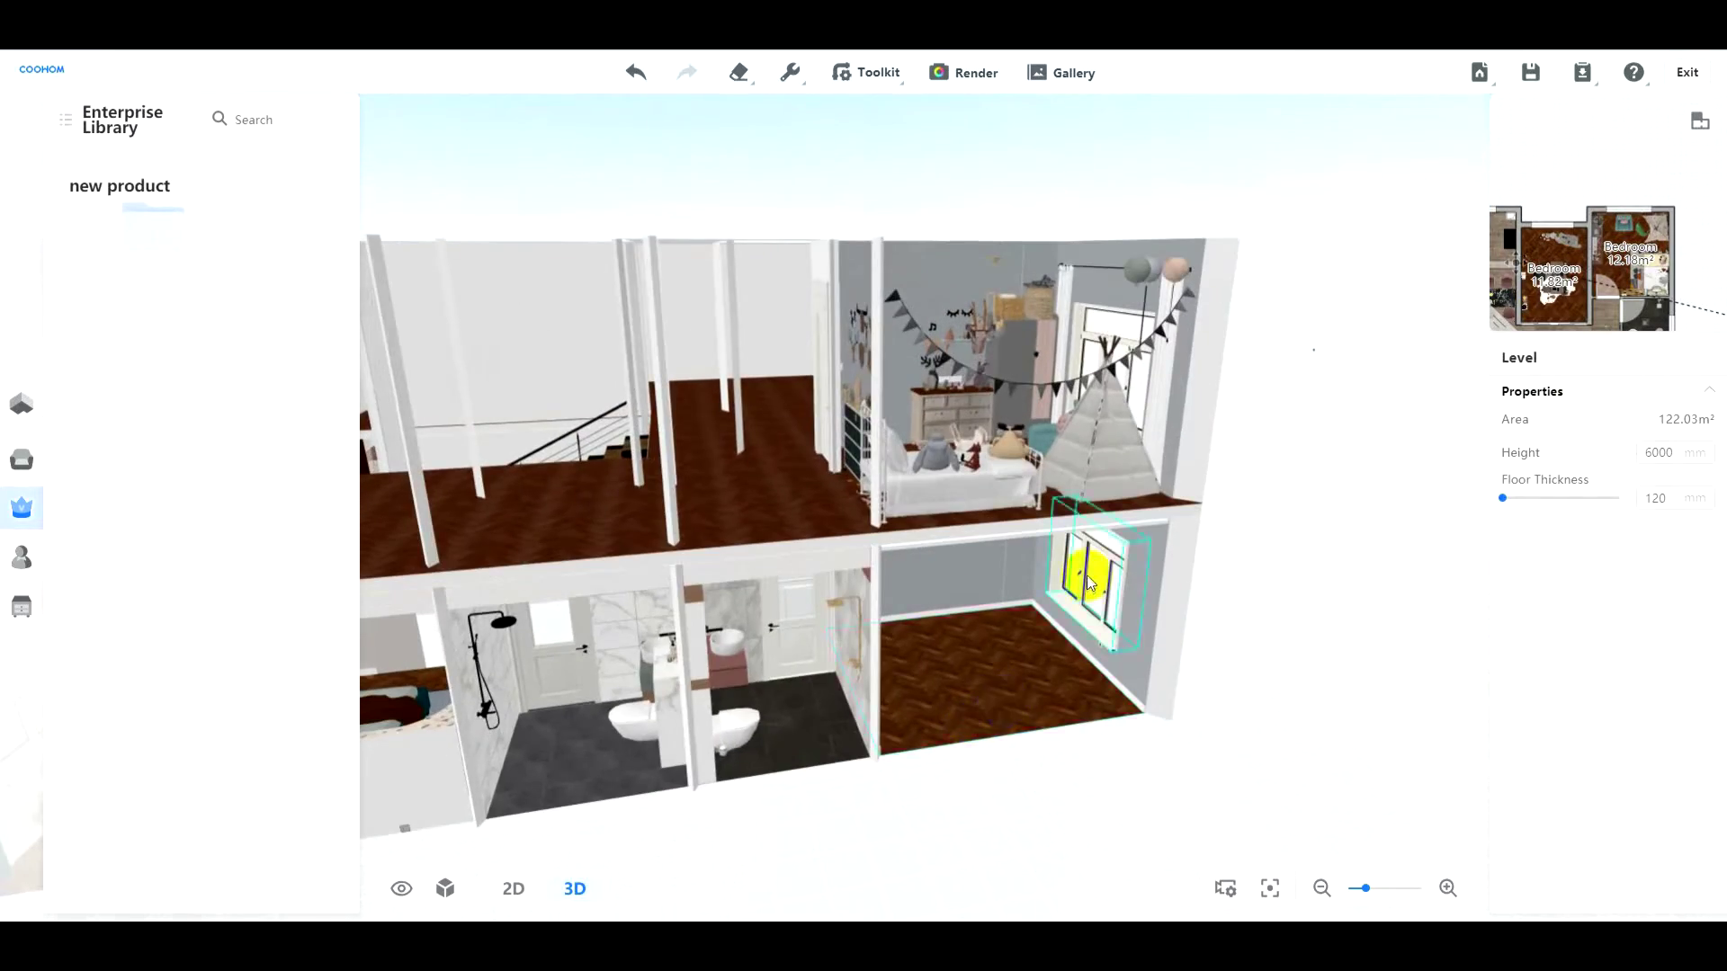
pyautogui.scroll(1, 1086, 575)
pyautogui.moveTo(1087, 575); pyautogui.dragTo(1058, 637)
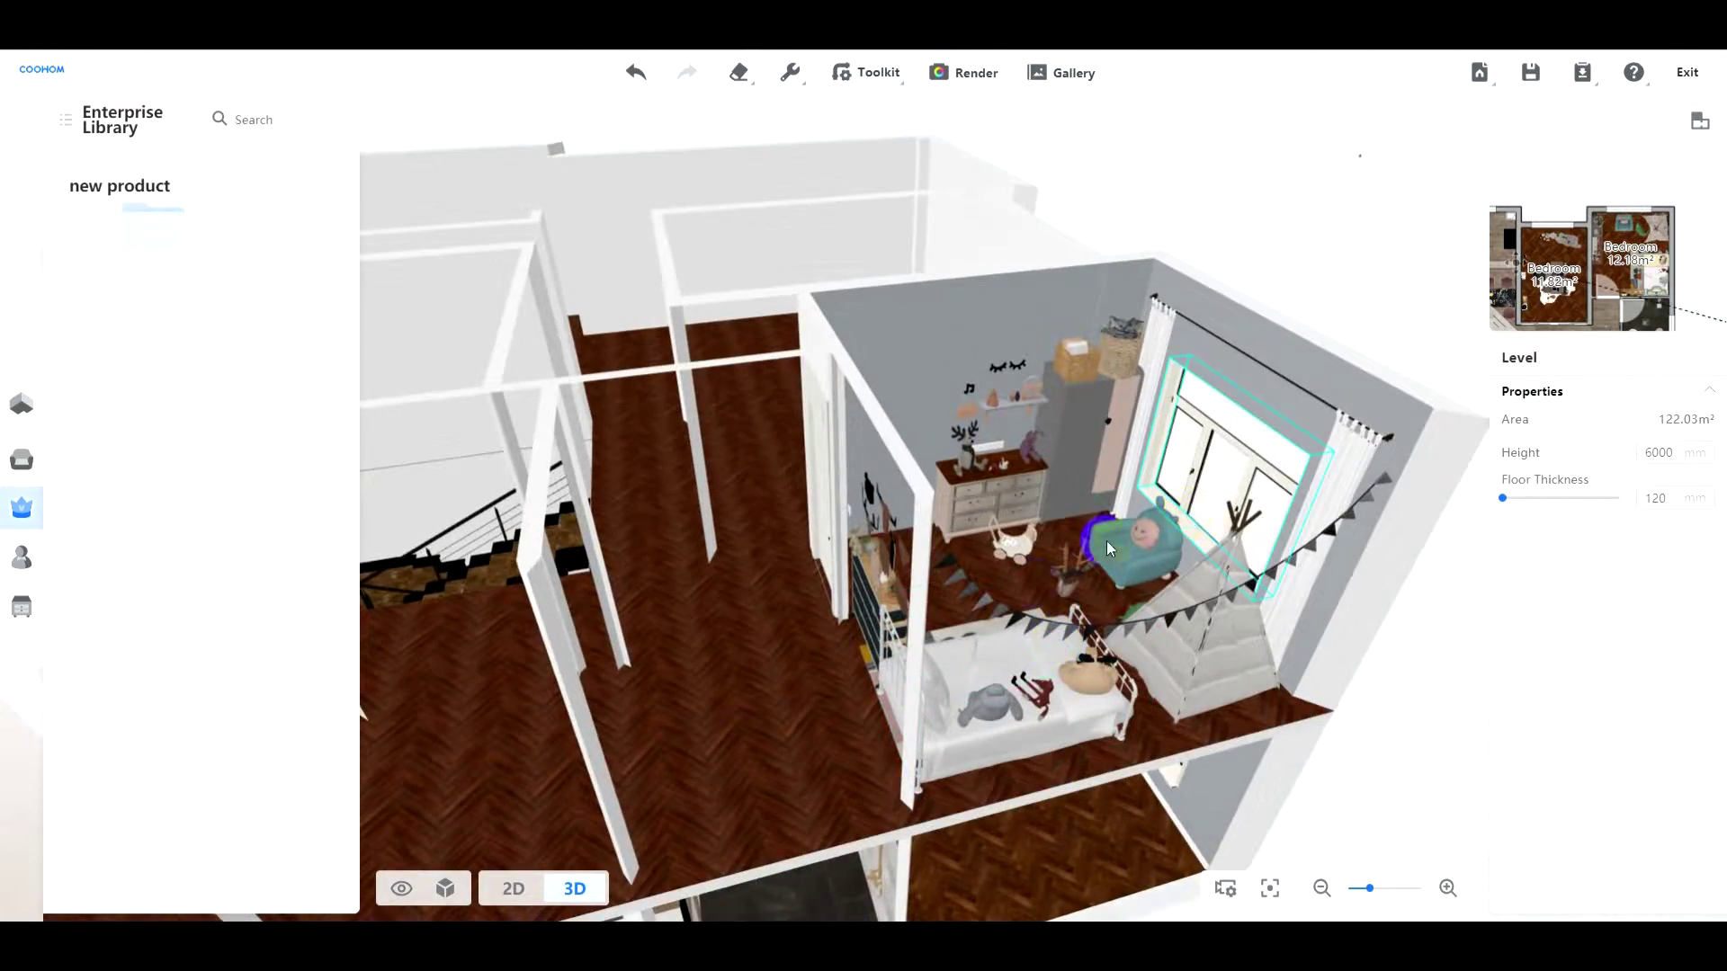
pyautogui.moveTo(1106, 547); pyautogui.dragTo(1341, 701, button='right')
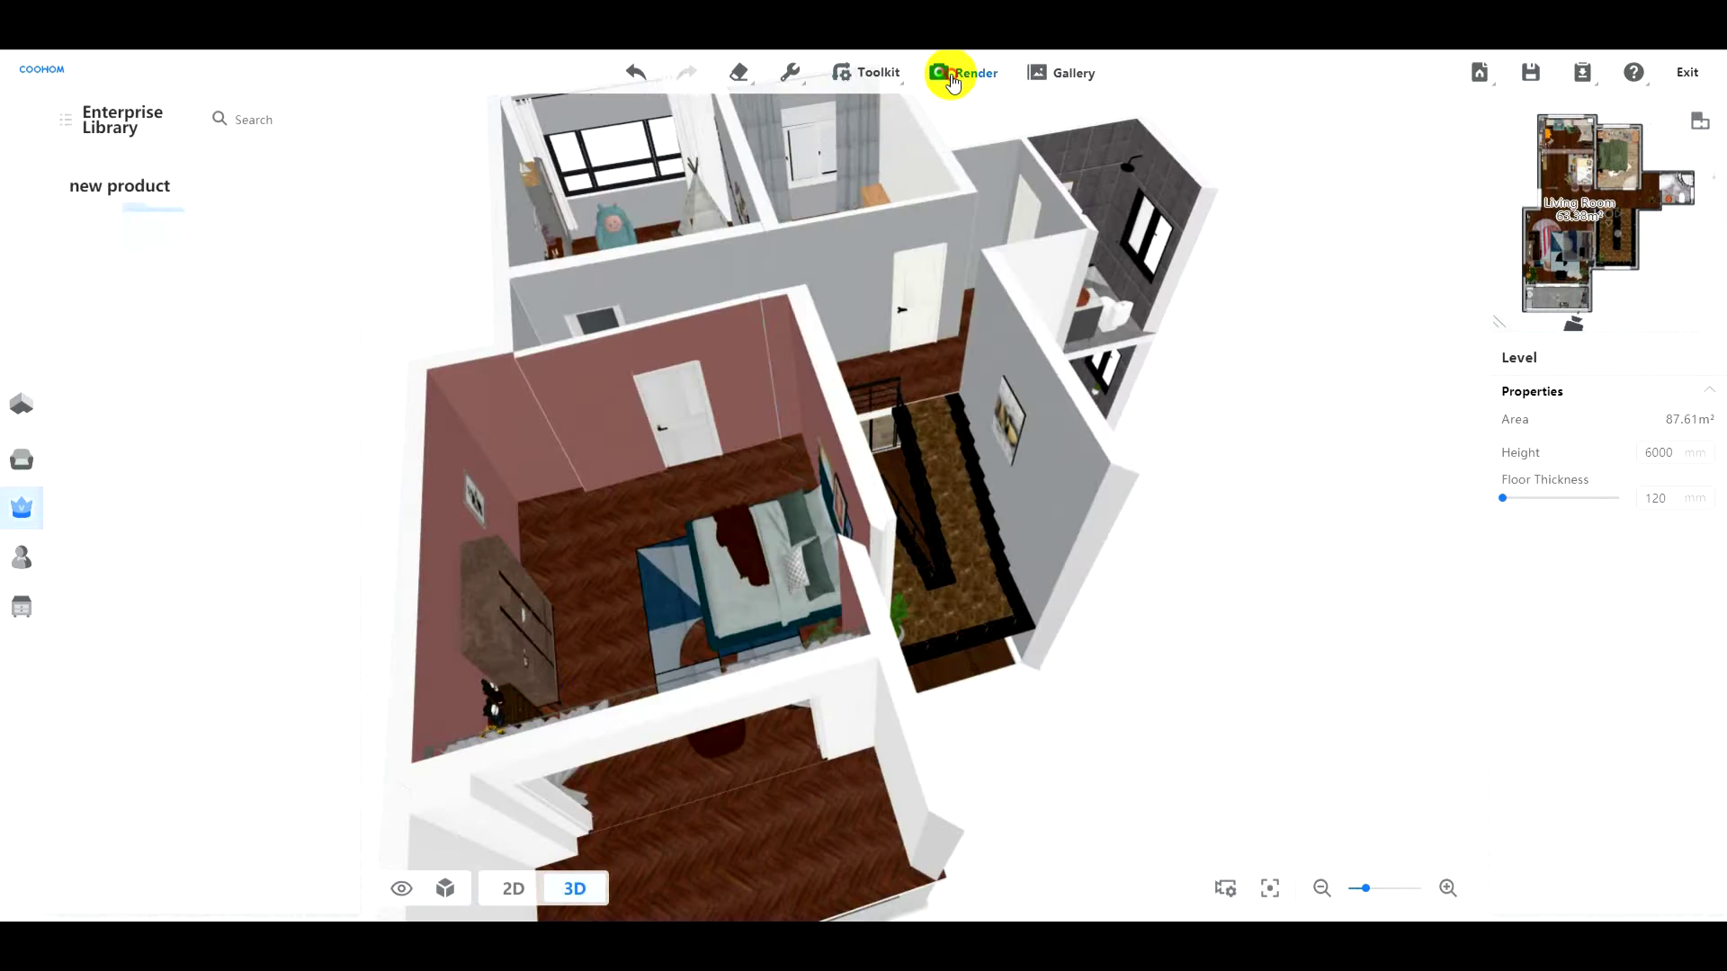
# Step: Open the render setup, aim the panorama camera across the living room towards the balcony and set the camera height to 1100 mm
pyautogui.click(953, 79)
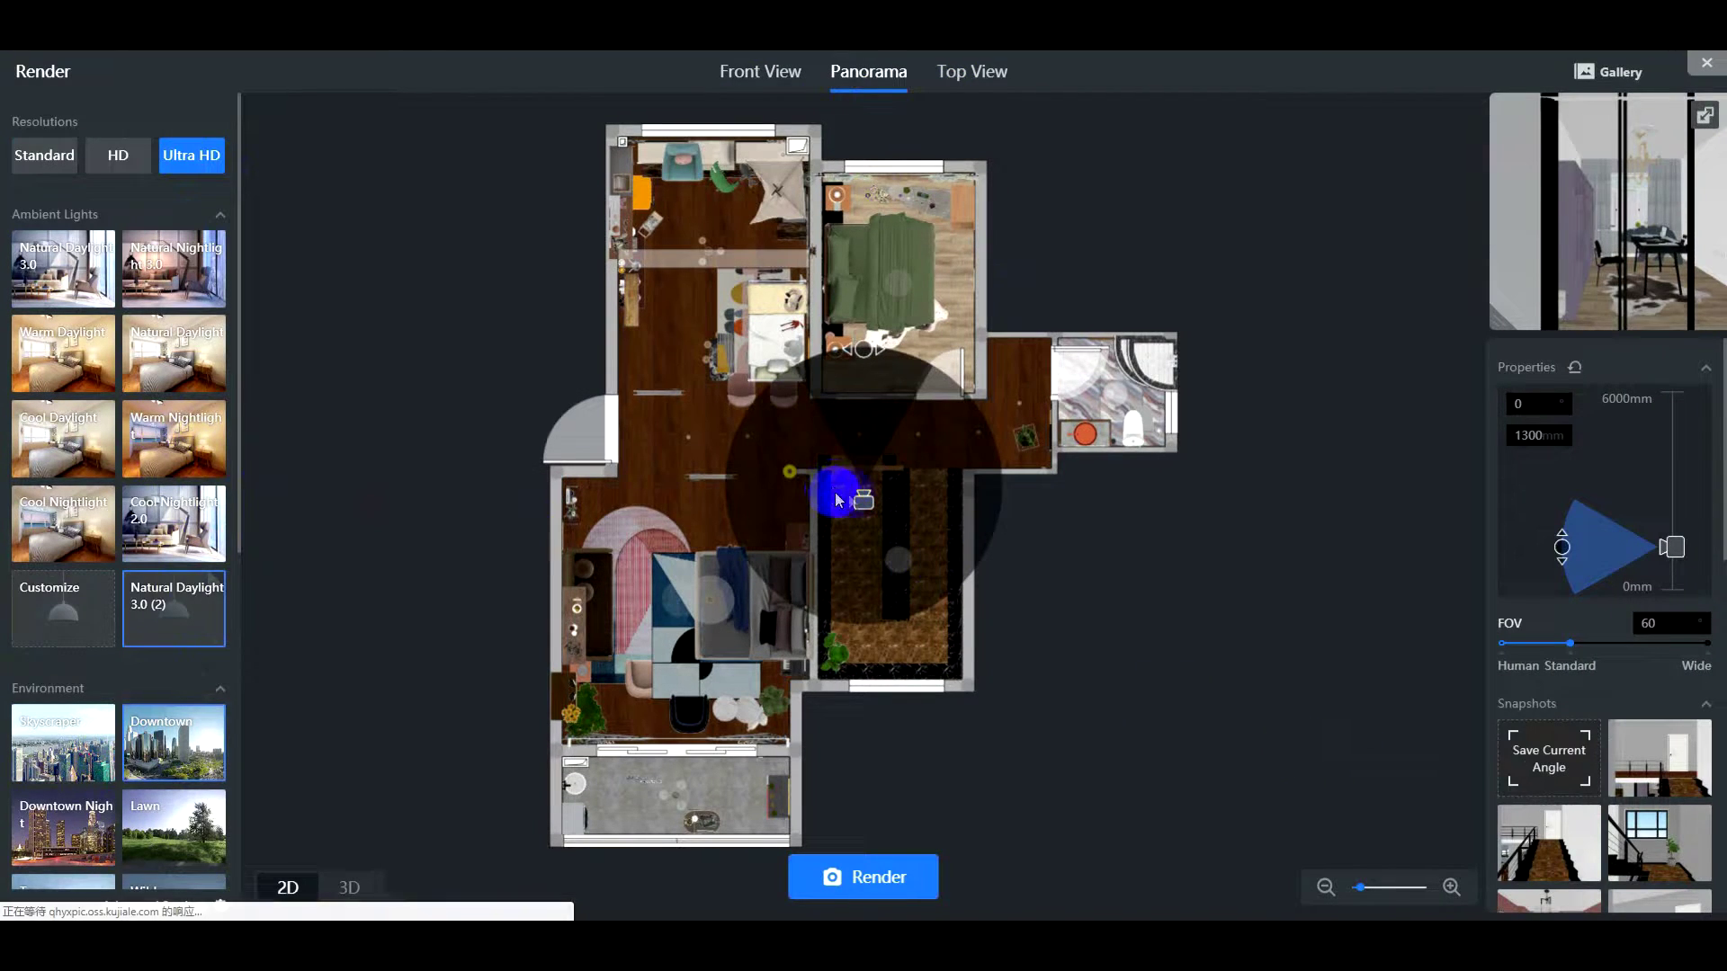
pyautogui.moveTo(834, 500); pyautogui.dragTo(660, 440)
pyautogui.moveTo(678, 301); pyautogui.dragTo(671, 580)
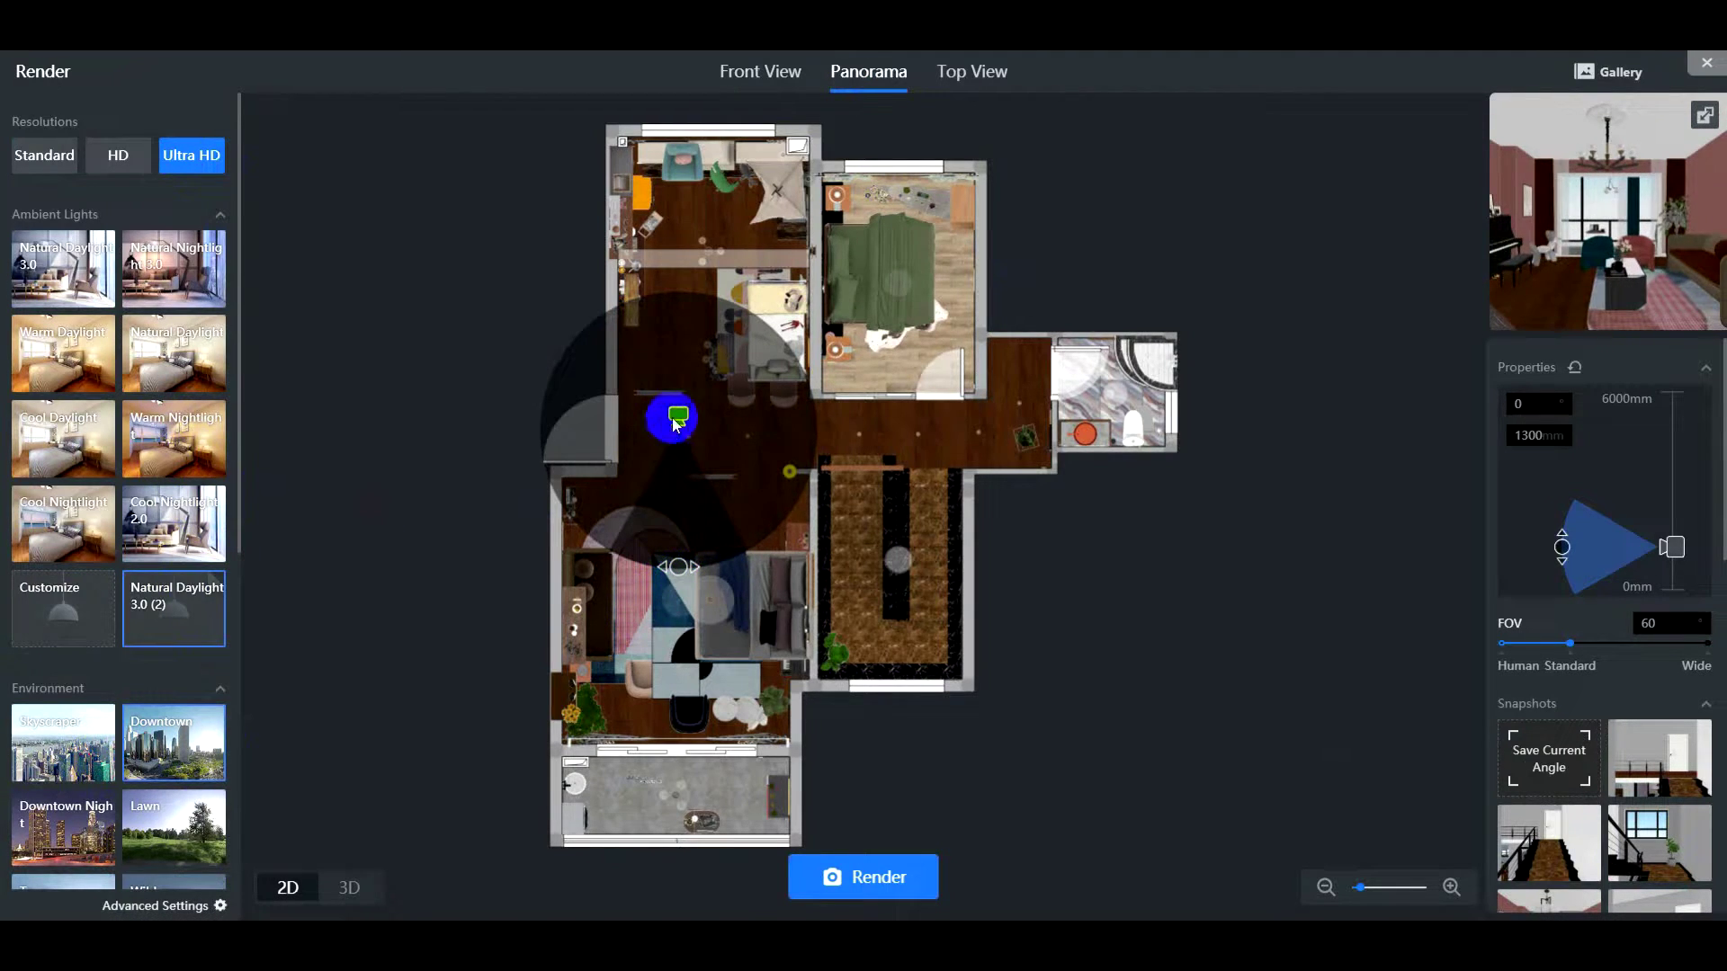
pyautogui.moveTo(676, 424); pyautogui.dragTo(710, 458)
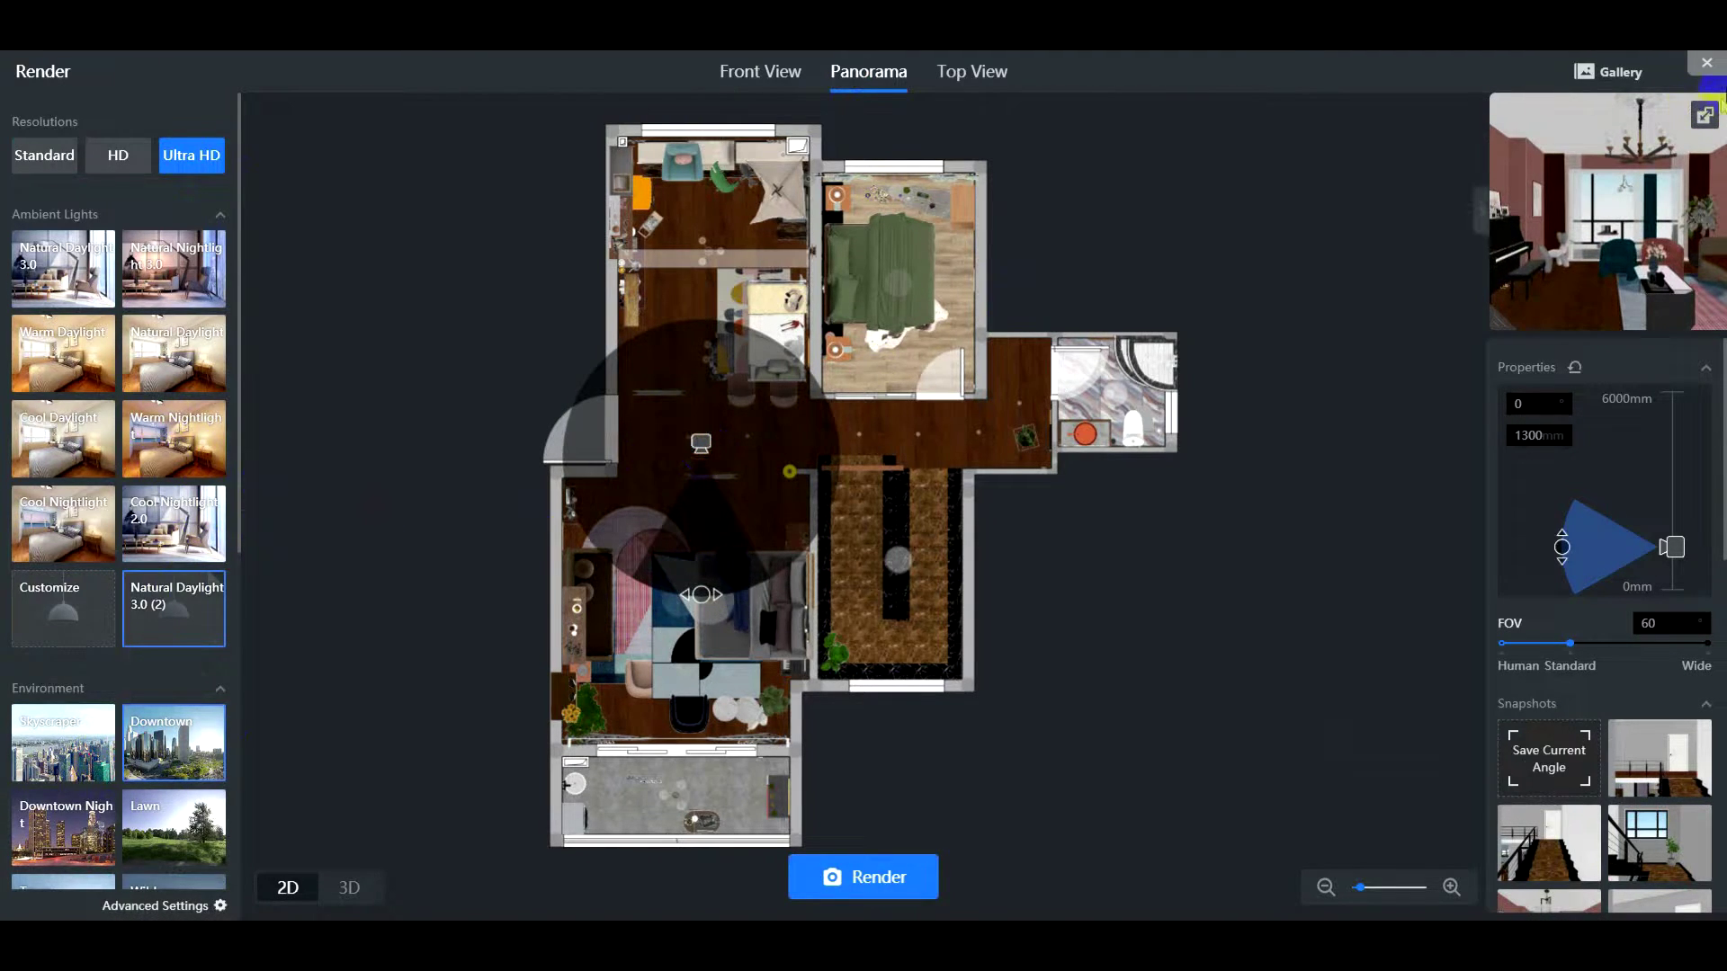
pyautogui.click(1706, 114)
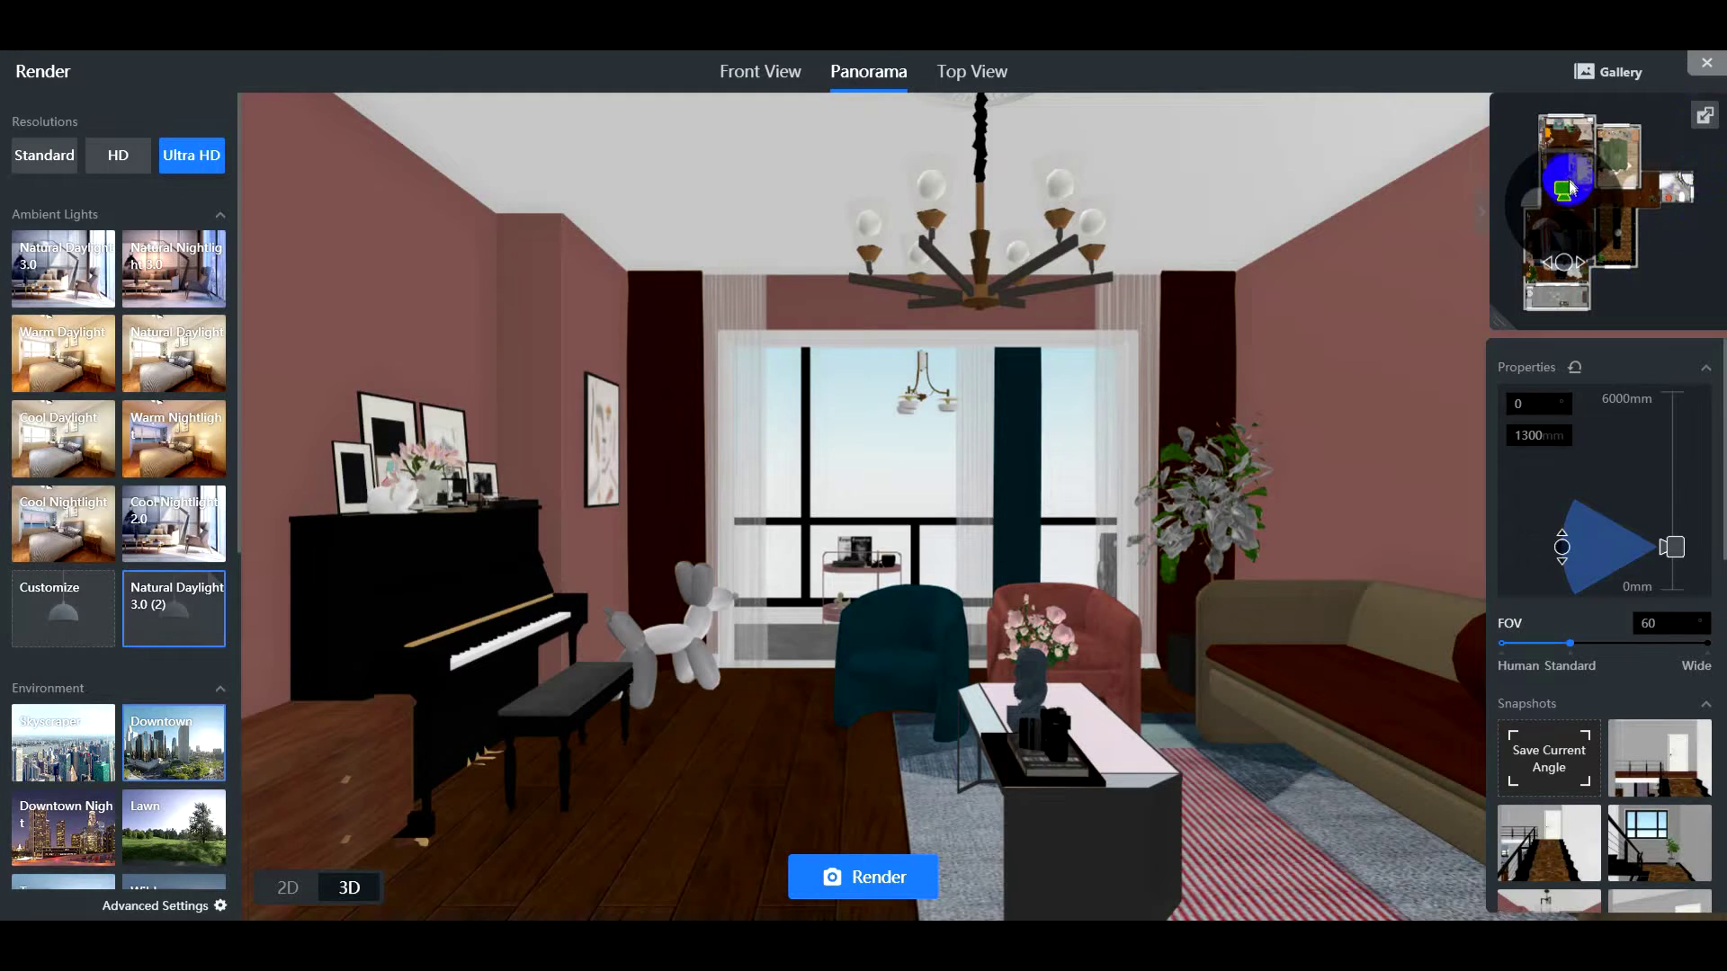
pyautogui.moveTo(1570, 186); pyautogui.dragTo(1566, 169)
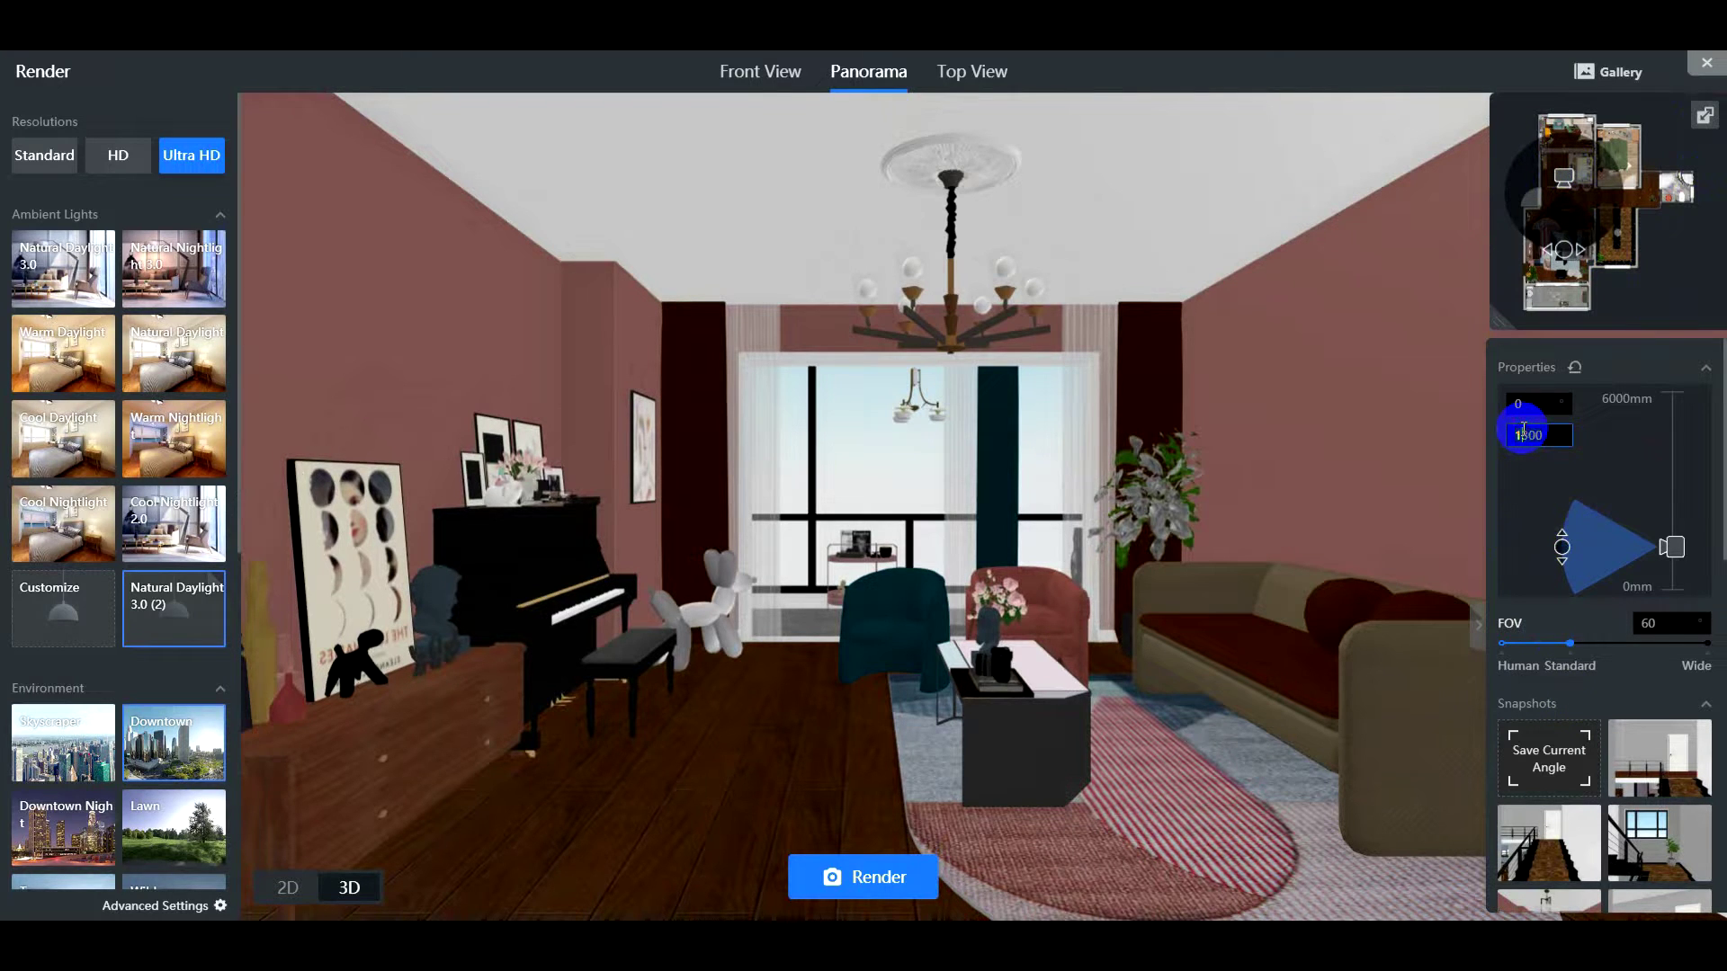
pyautogui.write('100')
pyautogui.press('Return')
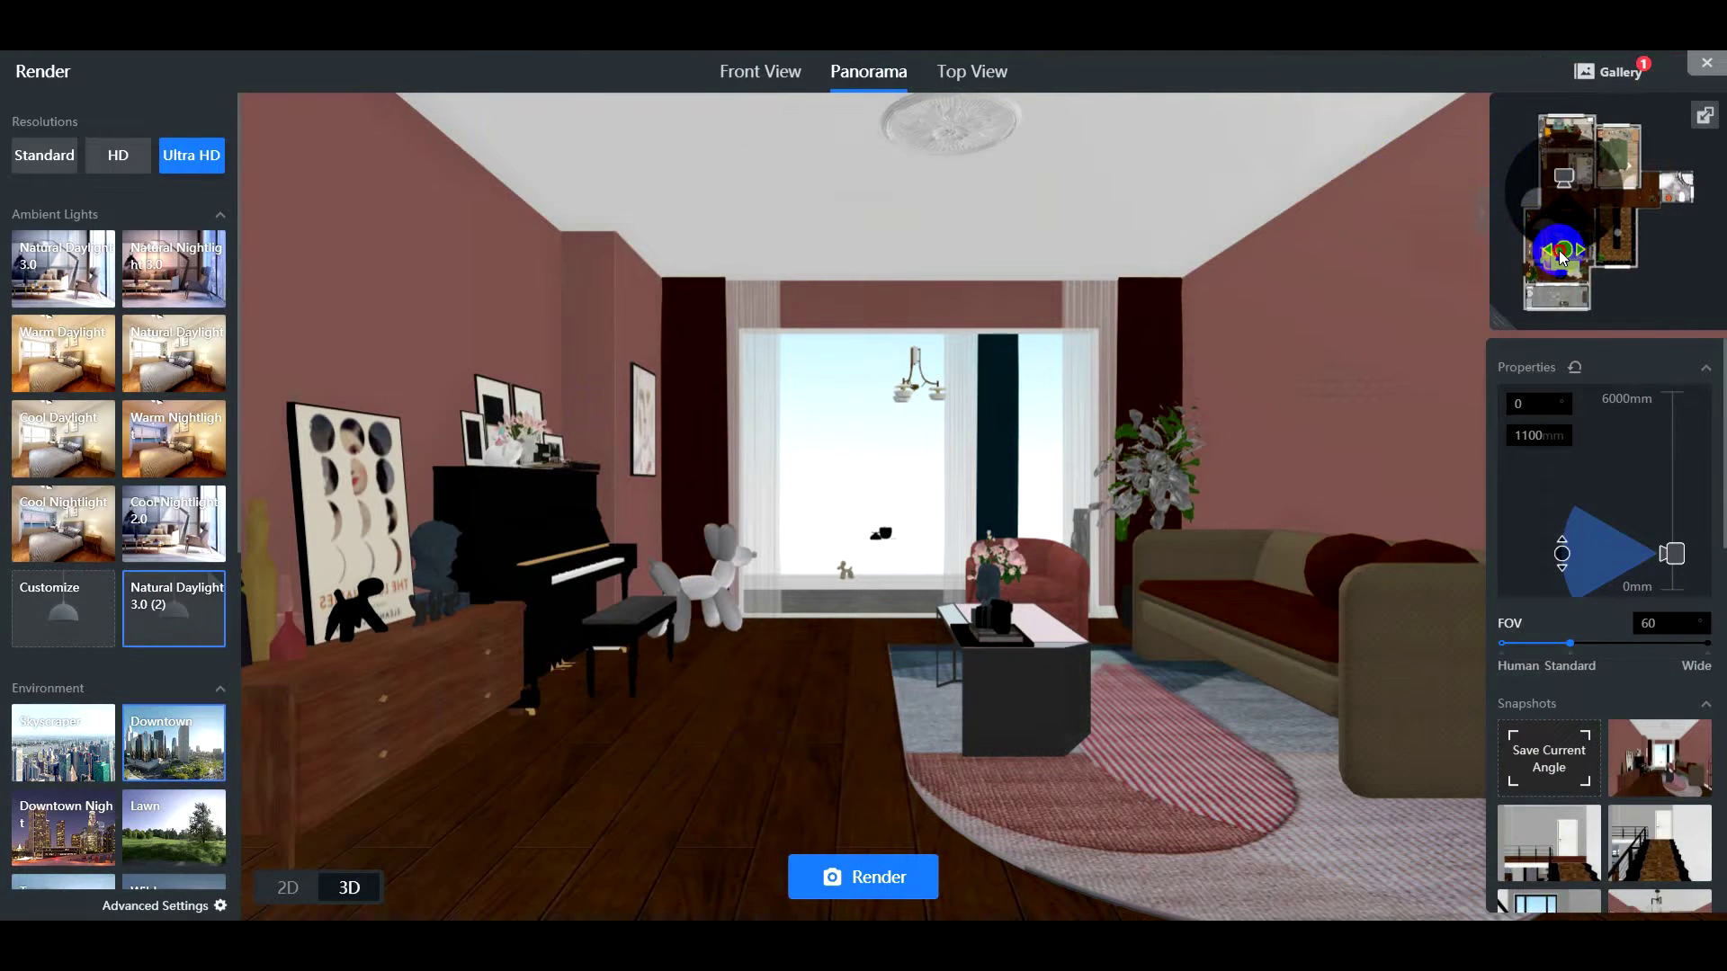
# Step: Turn the panorama camera towards the kitchen and move it back behind the dining table
pyautogui.moveTo(1561, 258); pyautogui.dragTo(1575, 201)
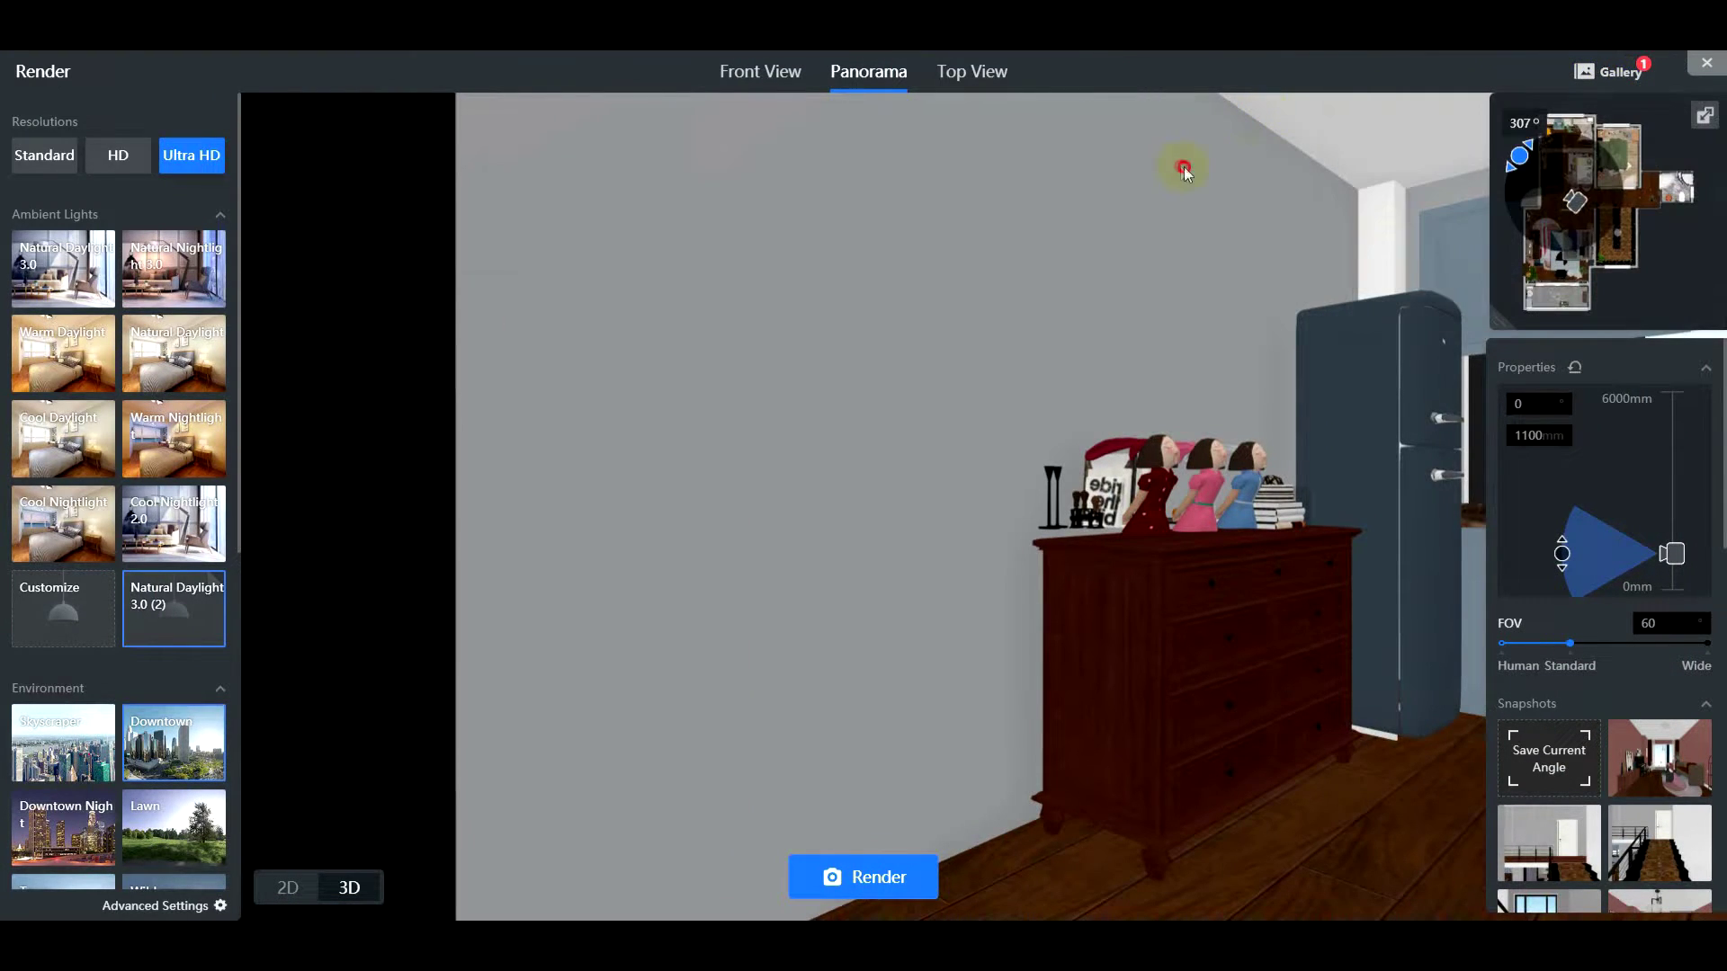
pyautogui.moveTo(1527, 157); pyautogui.dragTo(1573, 126)
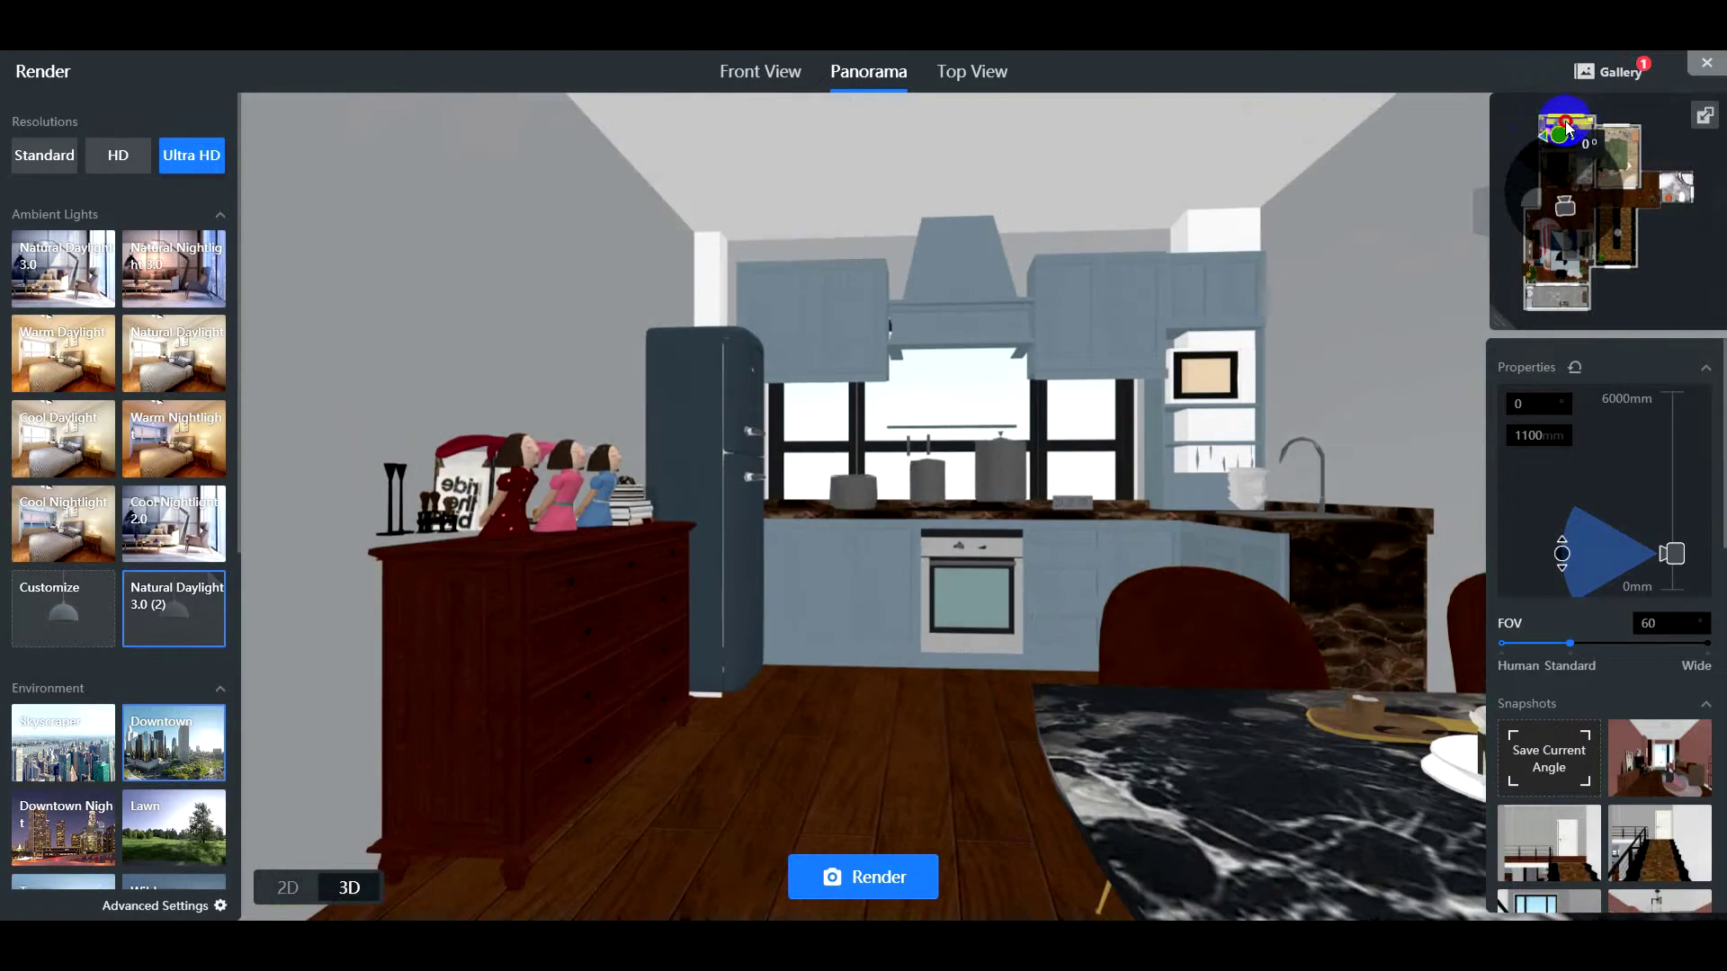
pyautogui.moveTo(1570, 209); pyautogui.dragTo(1578, 233)
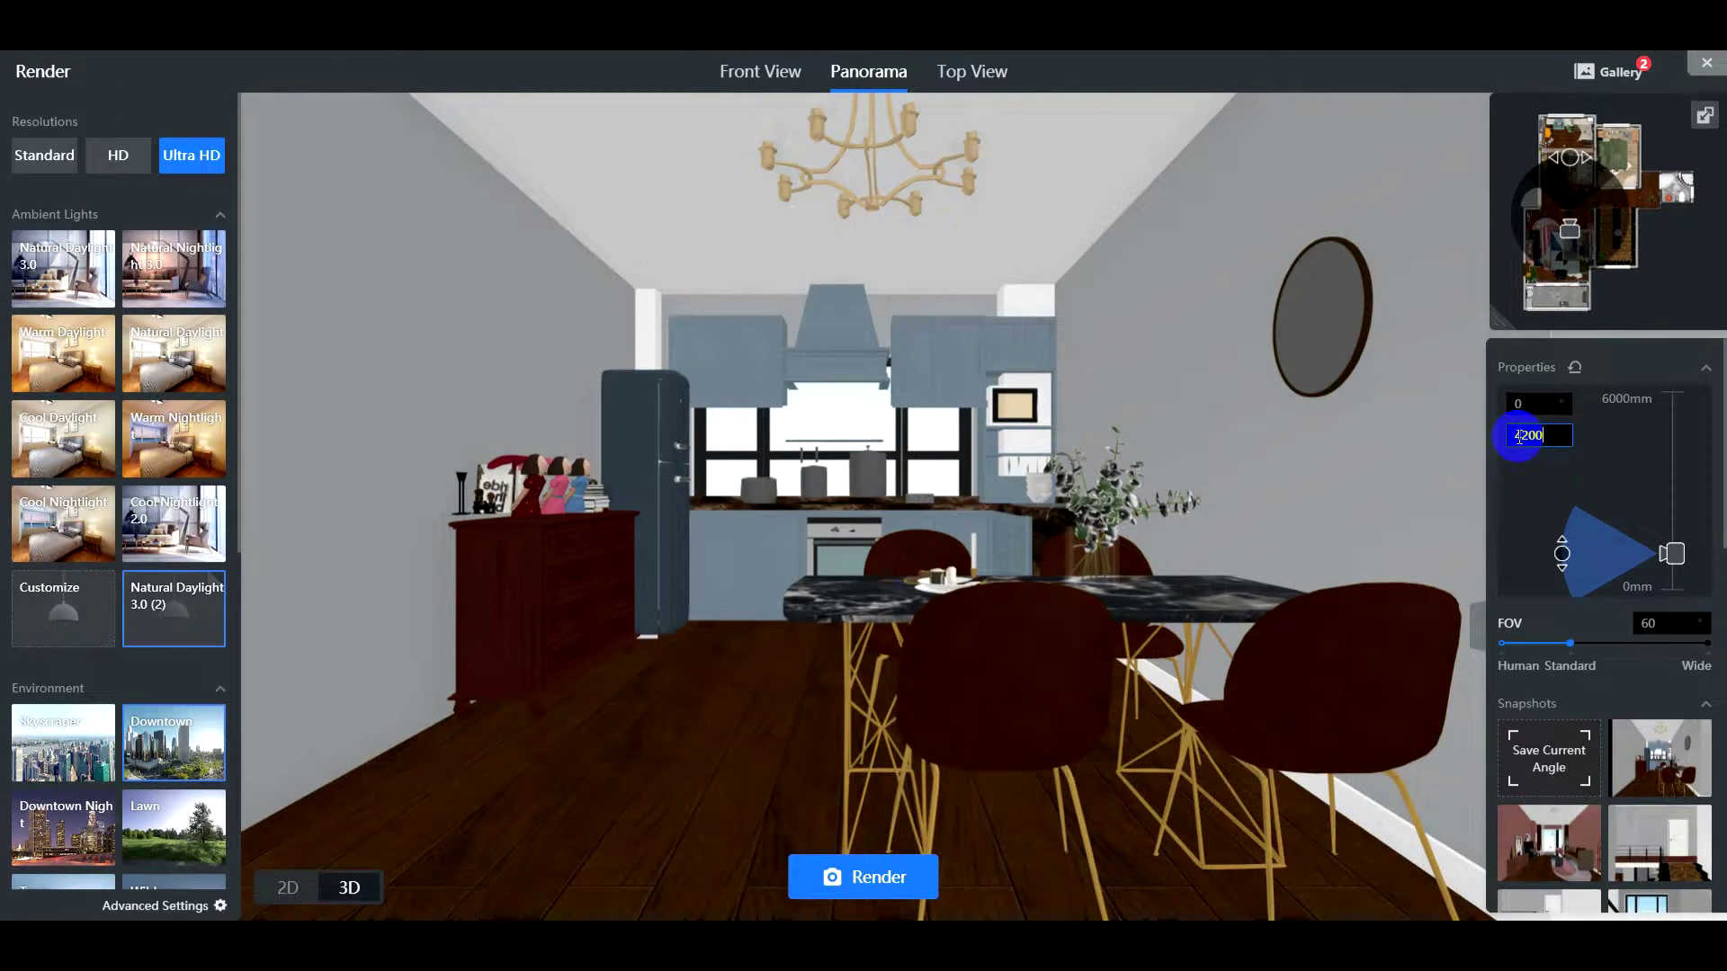
# Step: Set the panorama camera height to 4200 mm, move it into the upper children's bedroom and aim it at the window
pyautogui.press('Return')
pyautogui.moveTo(1565, 243); pyautogui.dragTo(1563, 204)
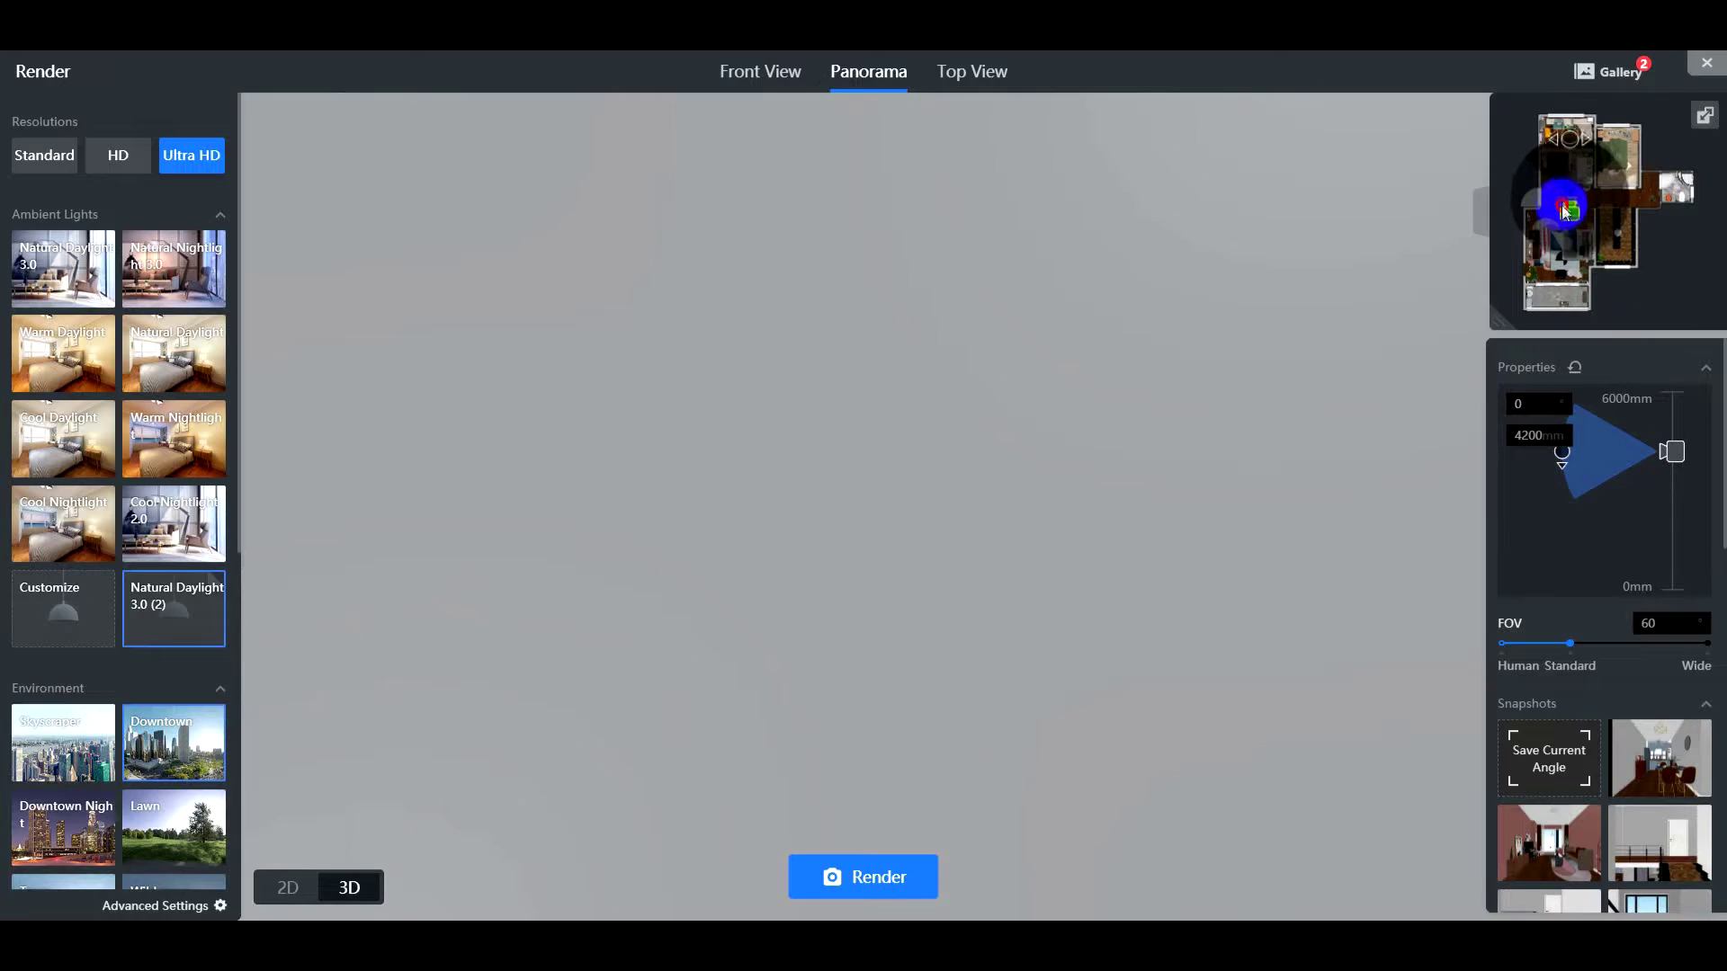
pyautogui.moveTo(1556, 125)
pyautogui.mouseDown()
pyautogui.moveTo(1590, 148)
pyautogui.moveTo(1572, 138)
pyautogui.mouseUp()
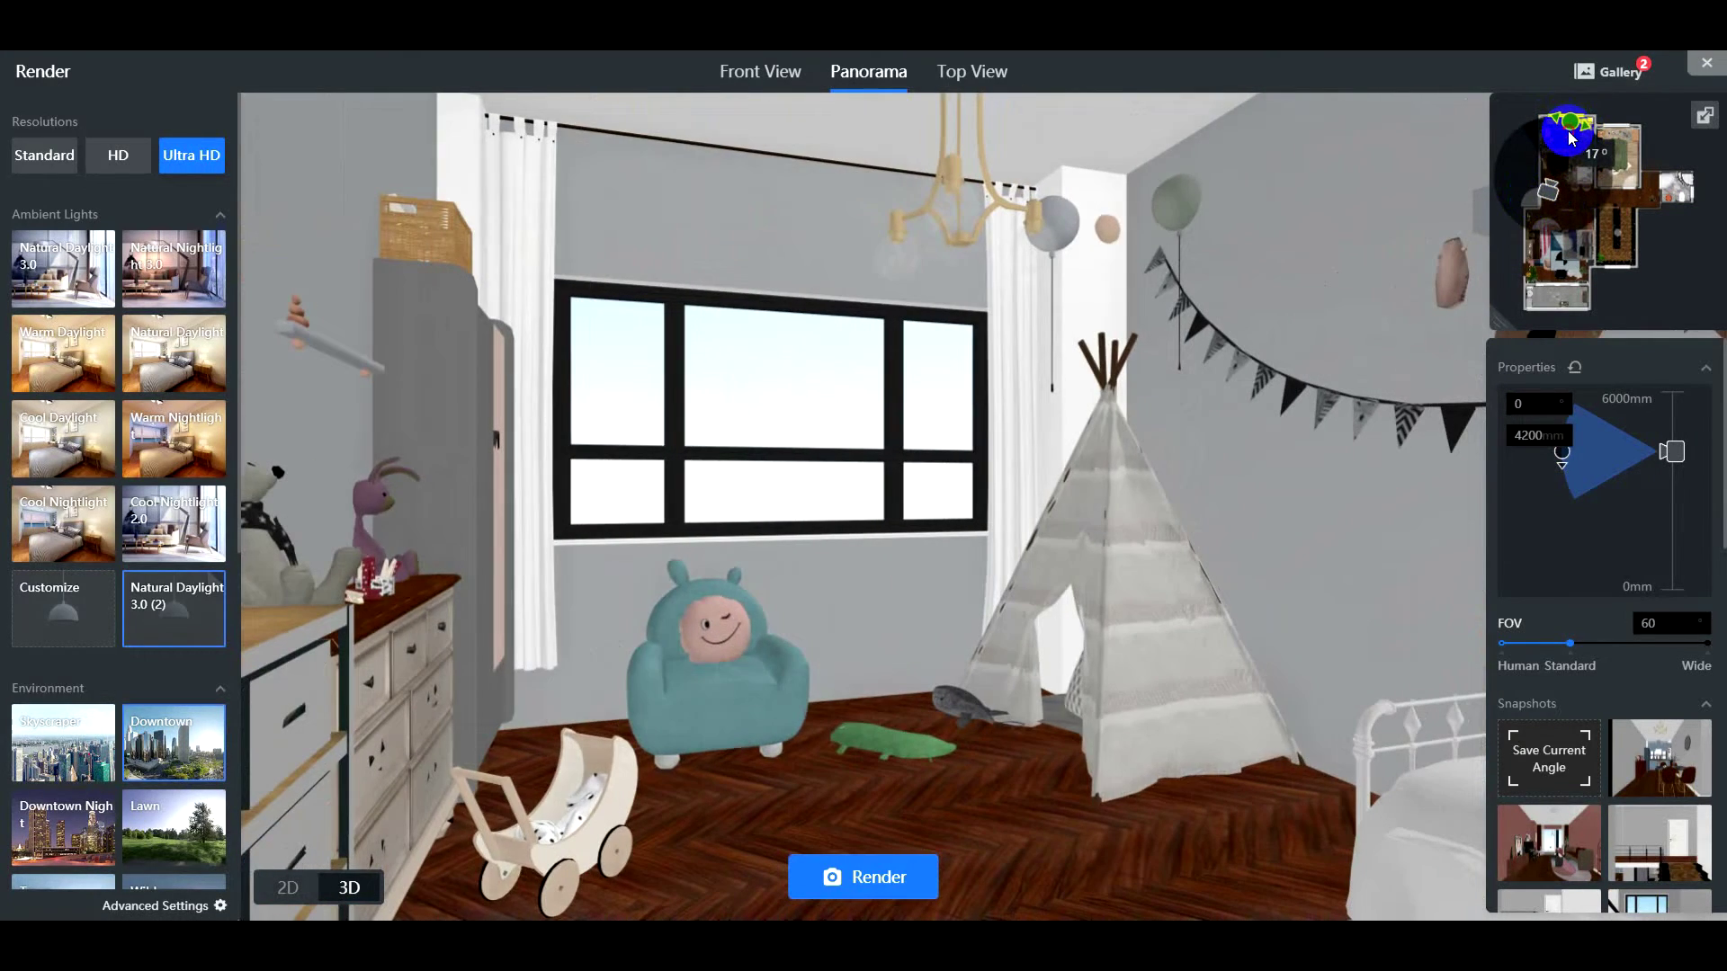
# Step: Fine-tune the camera on the enlarged floor plan, placing it in the children's bedroom corner near the door, aimed diagonally at the teepee
pyautogui.click(1702, 117)
pyautogui.scroll(5, 584, 508)
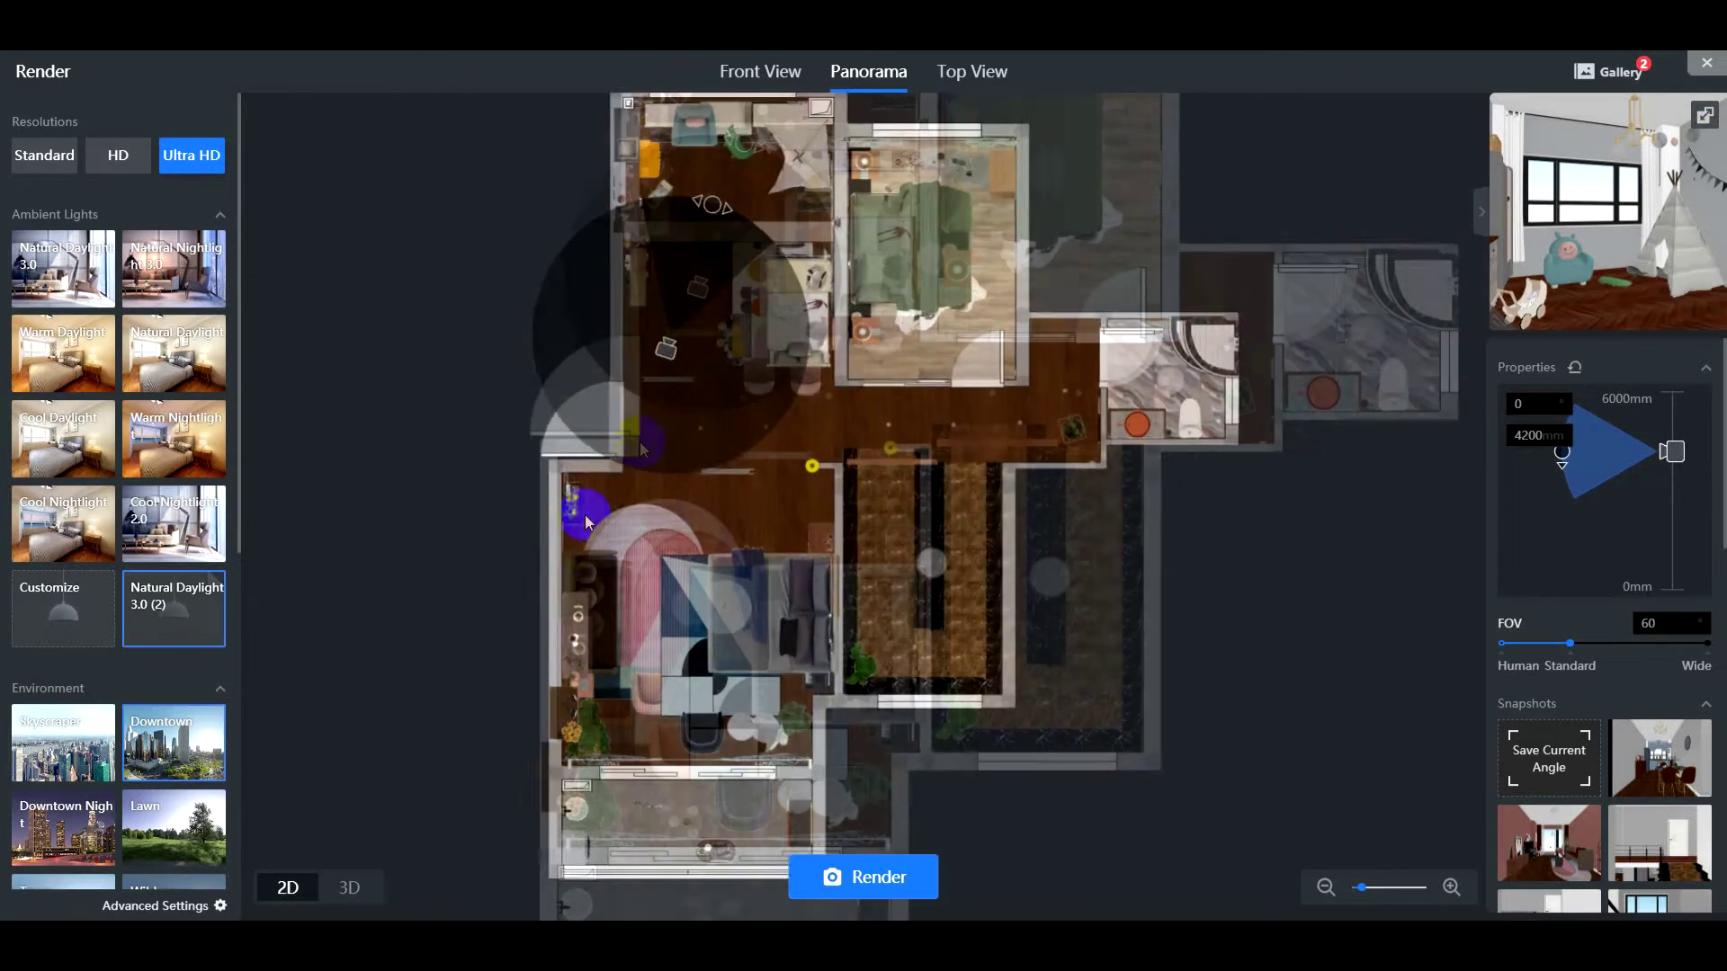
pyautogui.moveTo(747, 306); pyautogui.dragTo(720, 530)
pyautogui.scroll(2, 632, 570)
pyautogui.moveTo(705, 463); pyautogui.dragTo(621, 532)
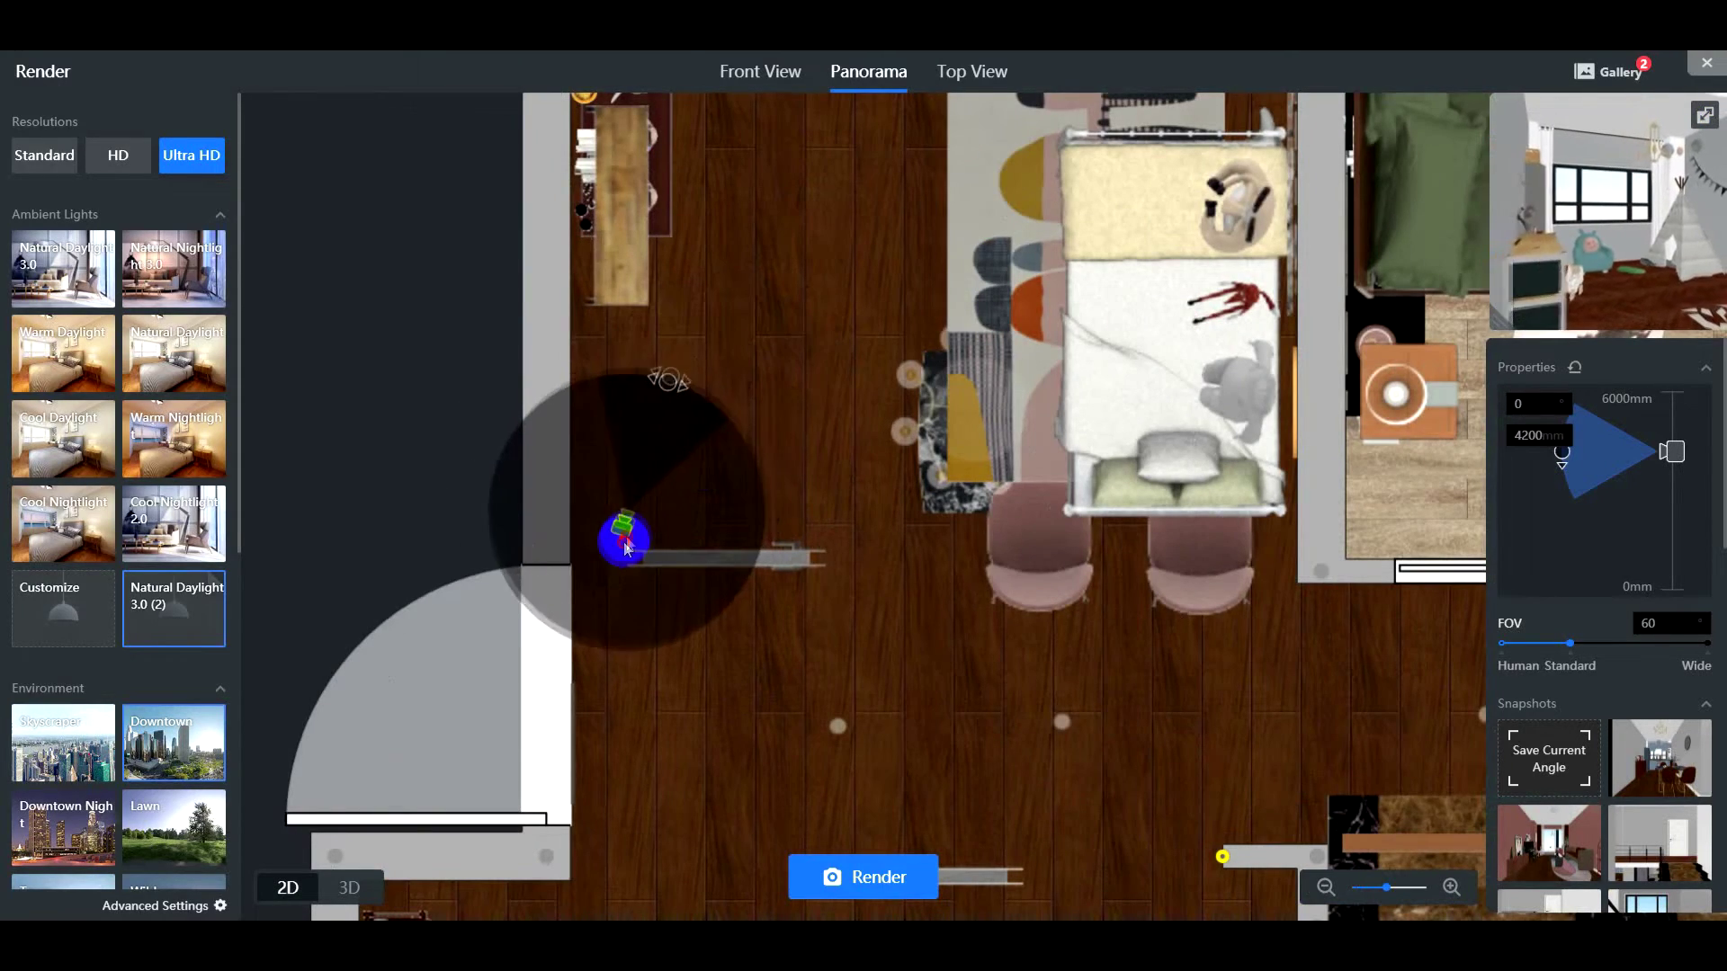
pyautogui.moveTo(654, 393); pyautogui.dragTo(680, 423)
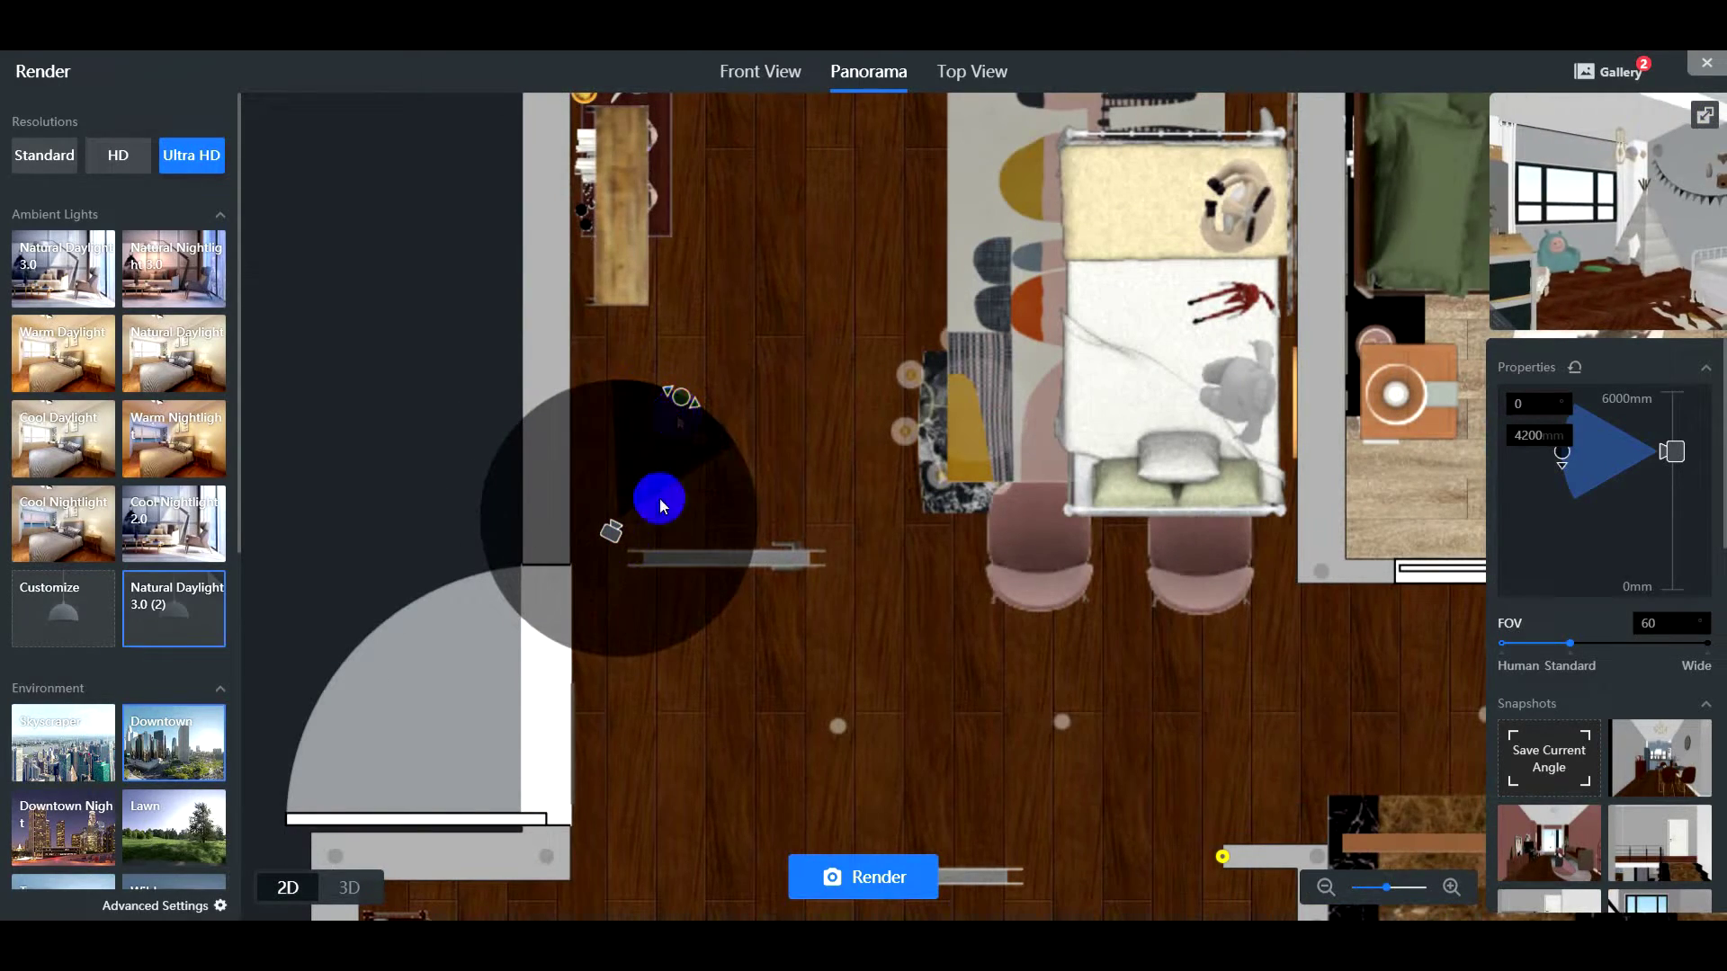
pyautogui.moveTo(600, 539); pyautogui.dragTo(593, 548)
pyautogui.click(1703, 115)
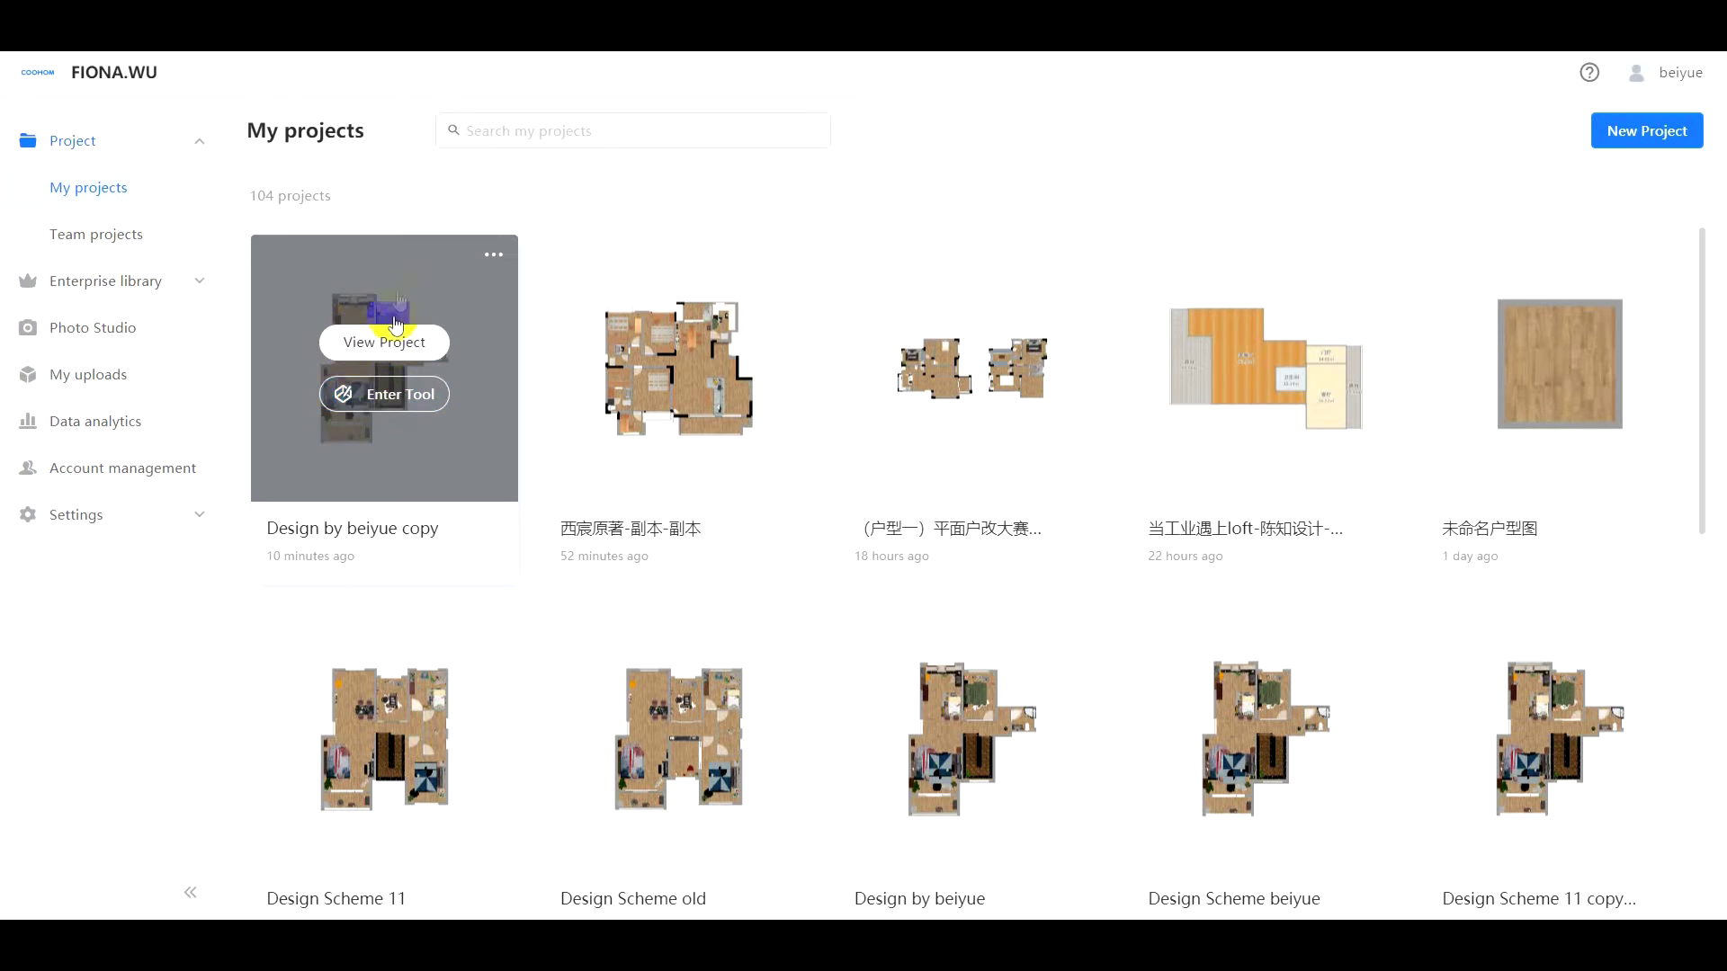
# Step: Open the most recently modified project's 720 tour section and start creating a new 720 tour
pyautogui.click(397, 334)
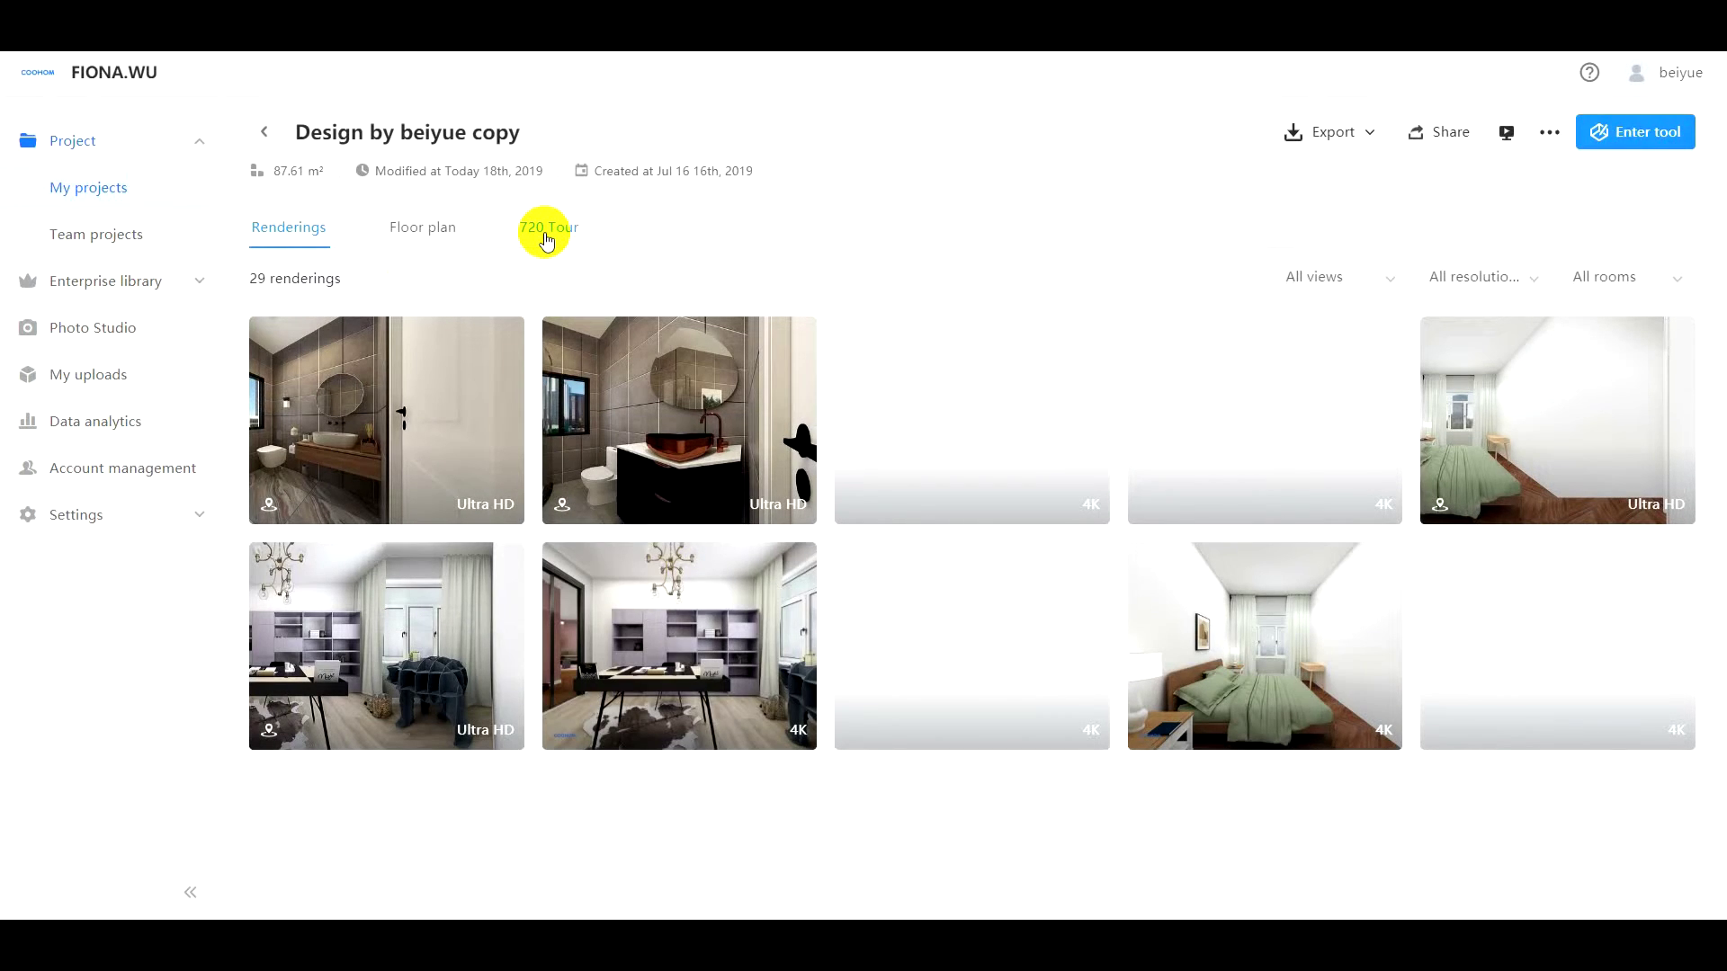
pyautogui.click(546, 234)
pyautogui.click(932, 601)
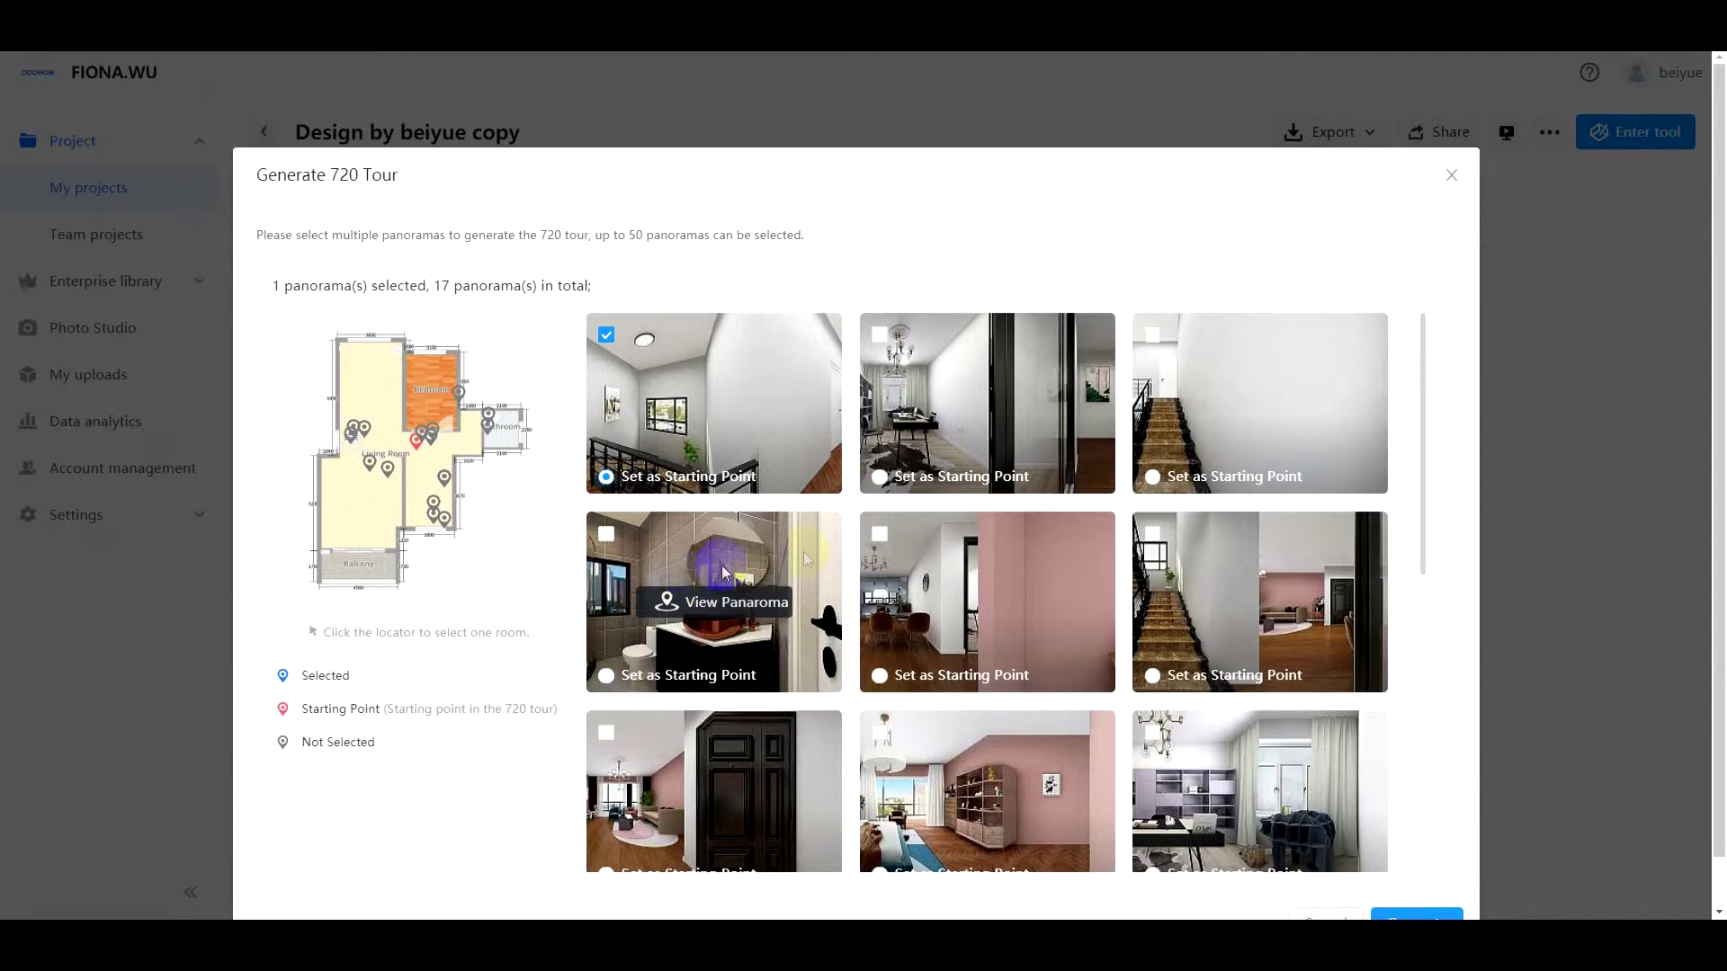
# Step: Set the pink living room panorama as the starting point and include the lowest white-door landing, green-bed bedroom and wooden-vanity bathroom panoramas
pyautogui.scroll(-8, 724, 571)
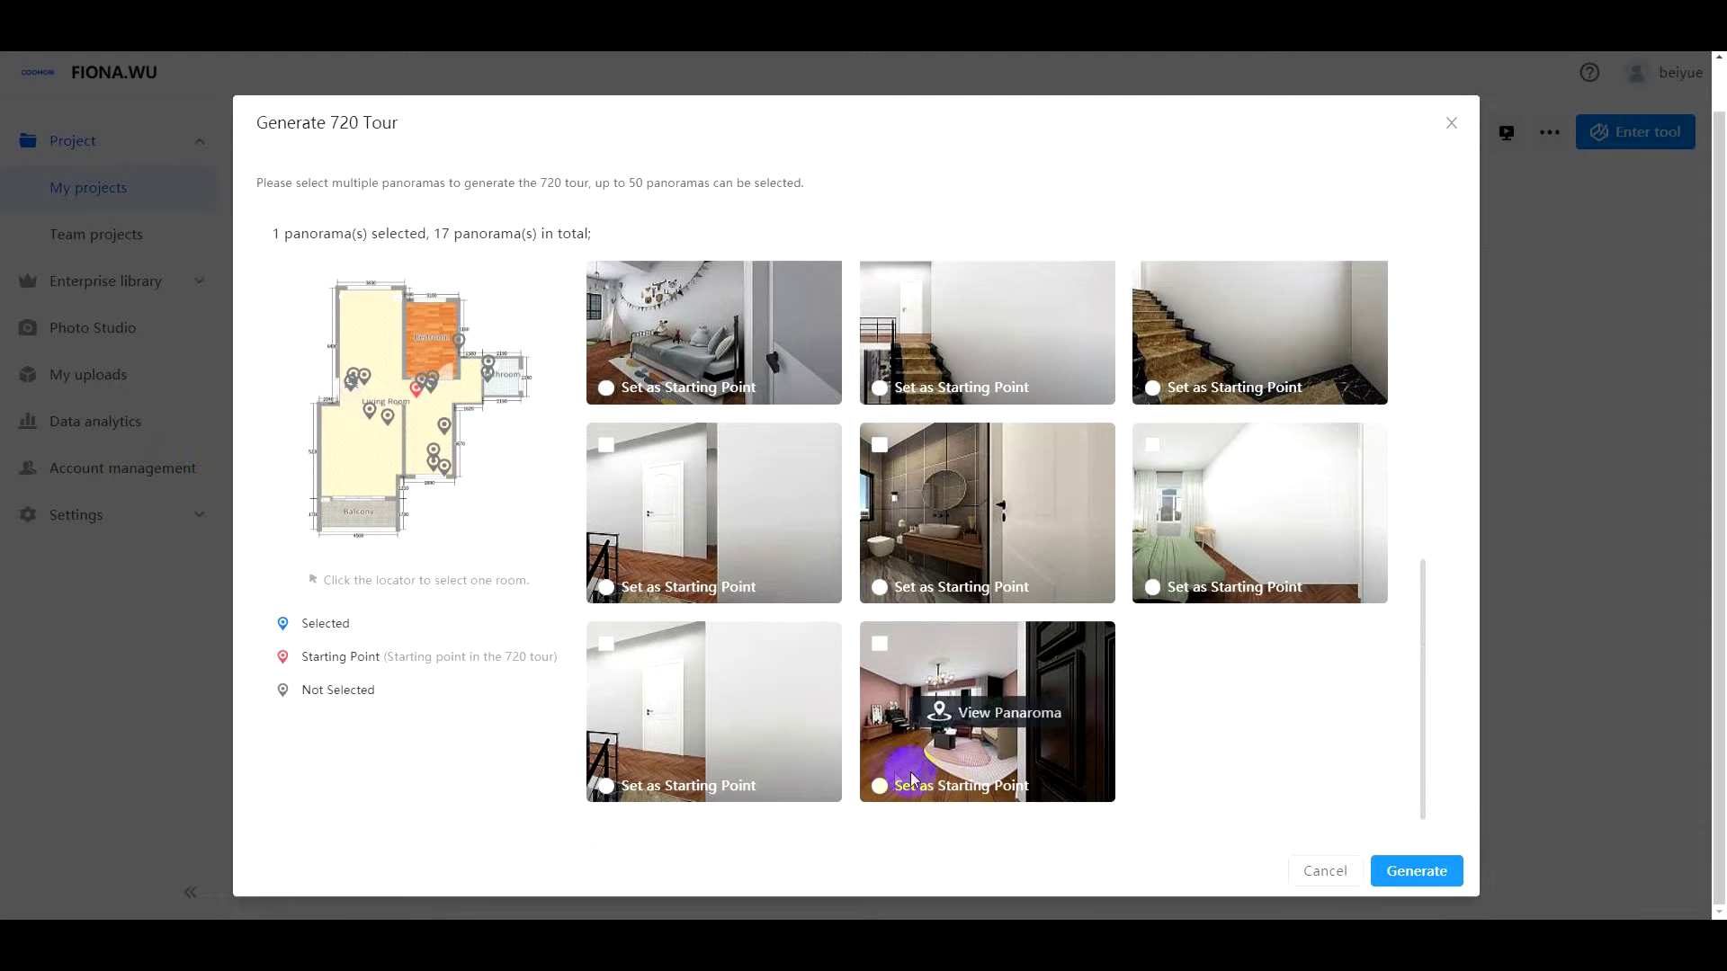
pyautogui.click(880, 788)
pyautogui.click(606, 643)
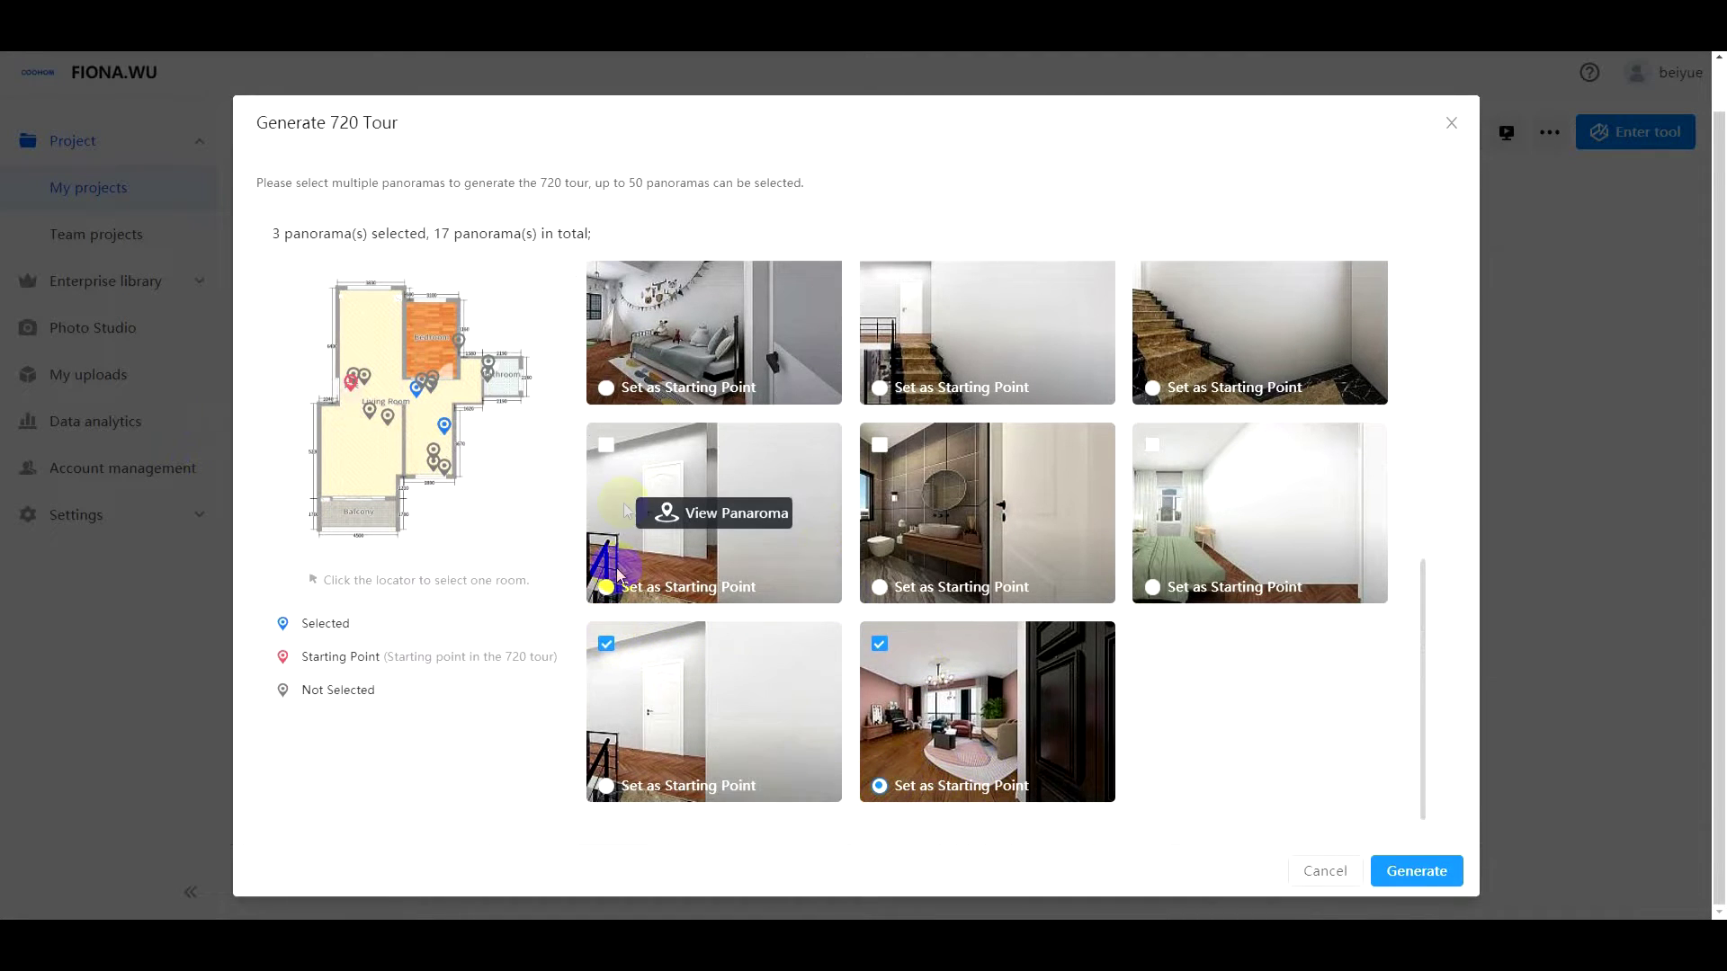
pyautogui.scroll(1, 877, 438)
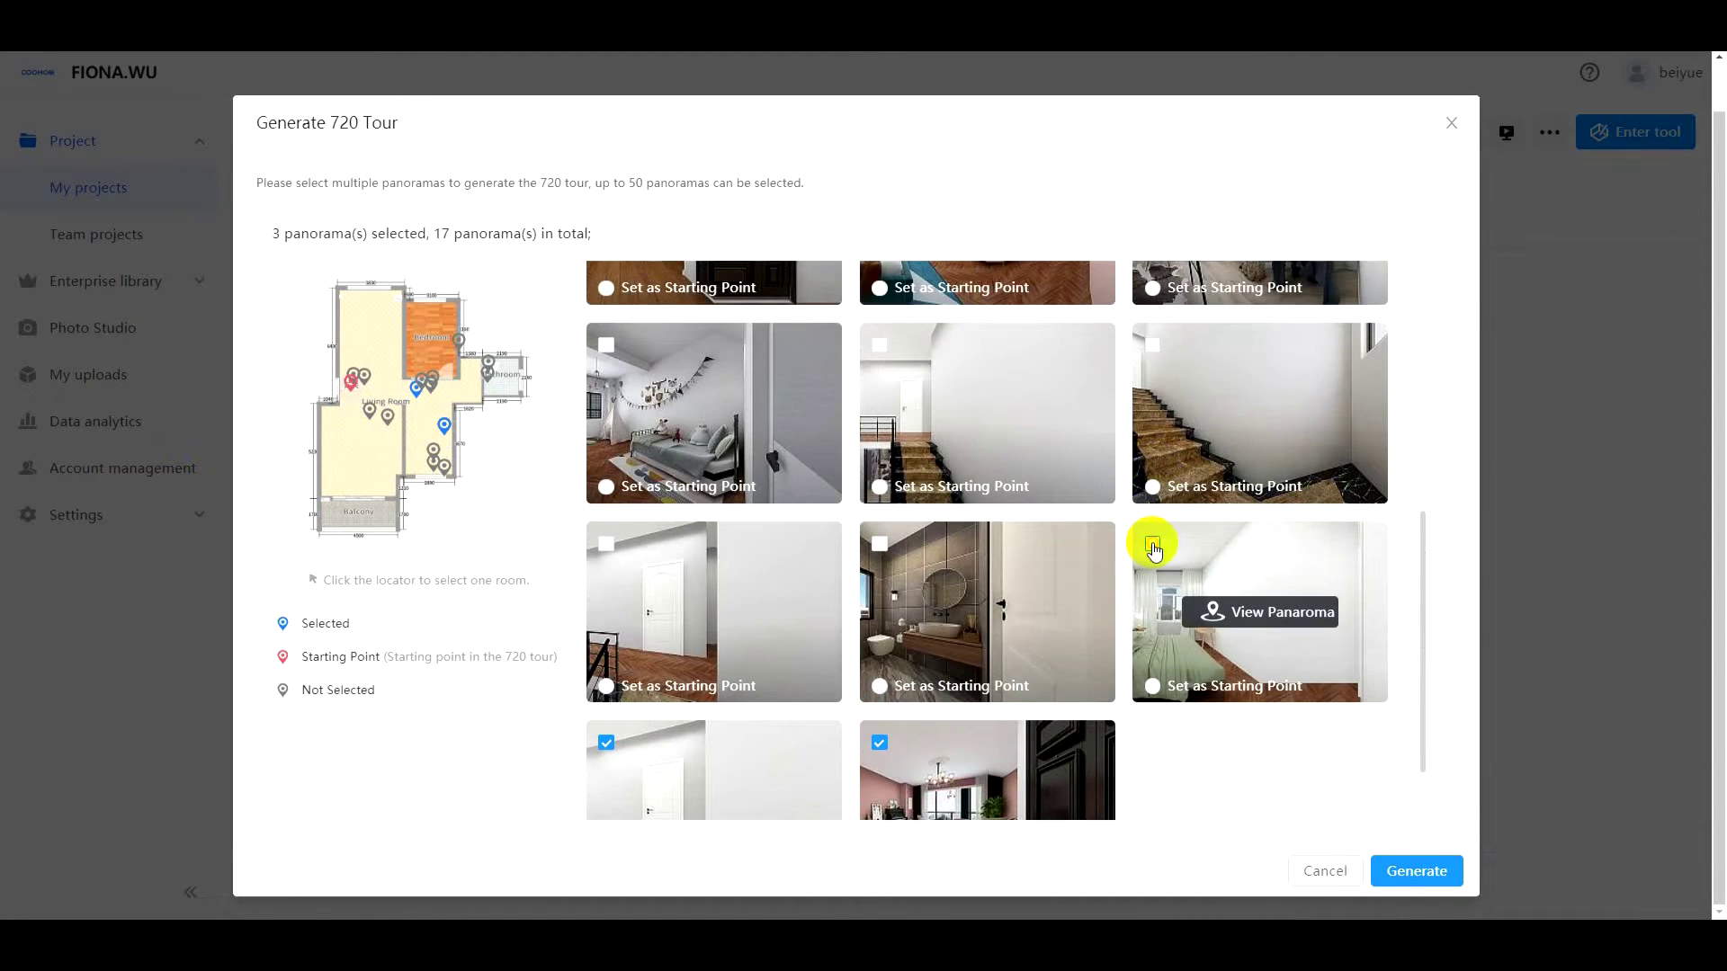
pyautogui.click(1152, 544)
pyautogui.click(878, 544)
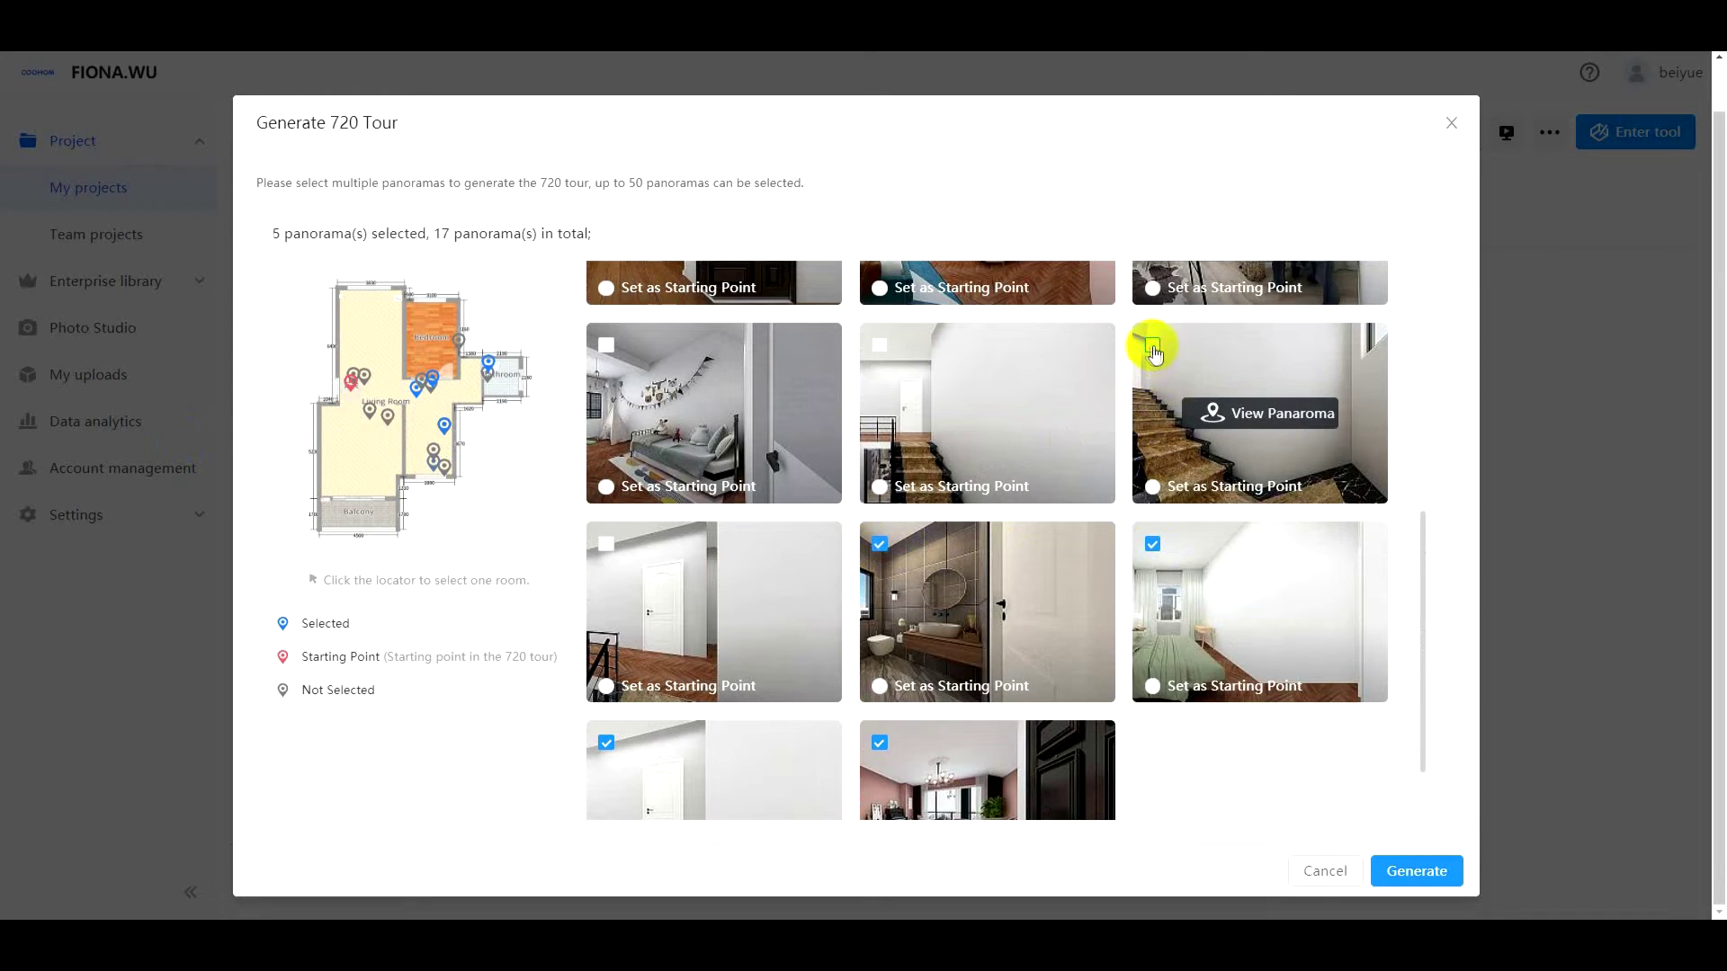
# Step: Add the two adjacent staircase panoramas, the children's bedroom and the pink living room view with the bookcase to the tour selection
pyautogui.click(1152, 347)
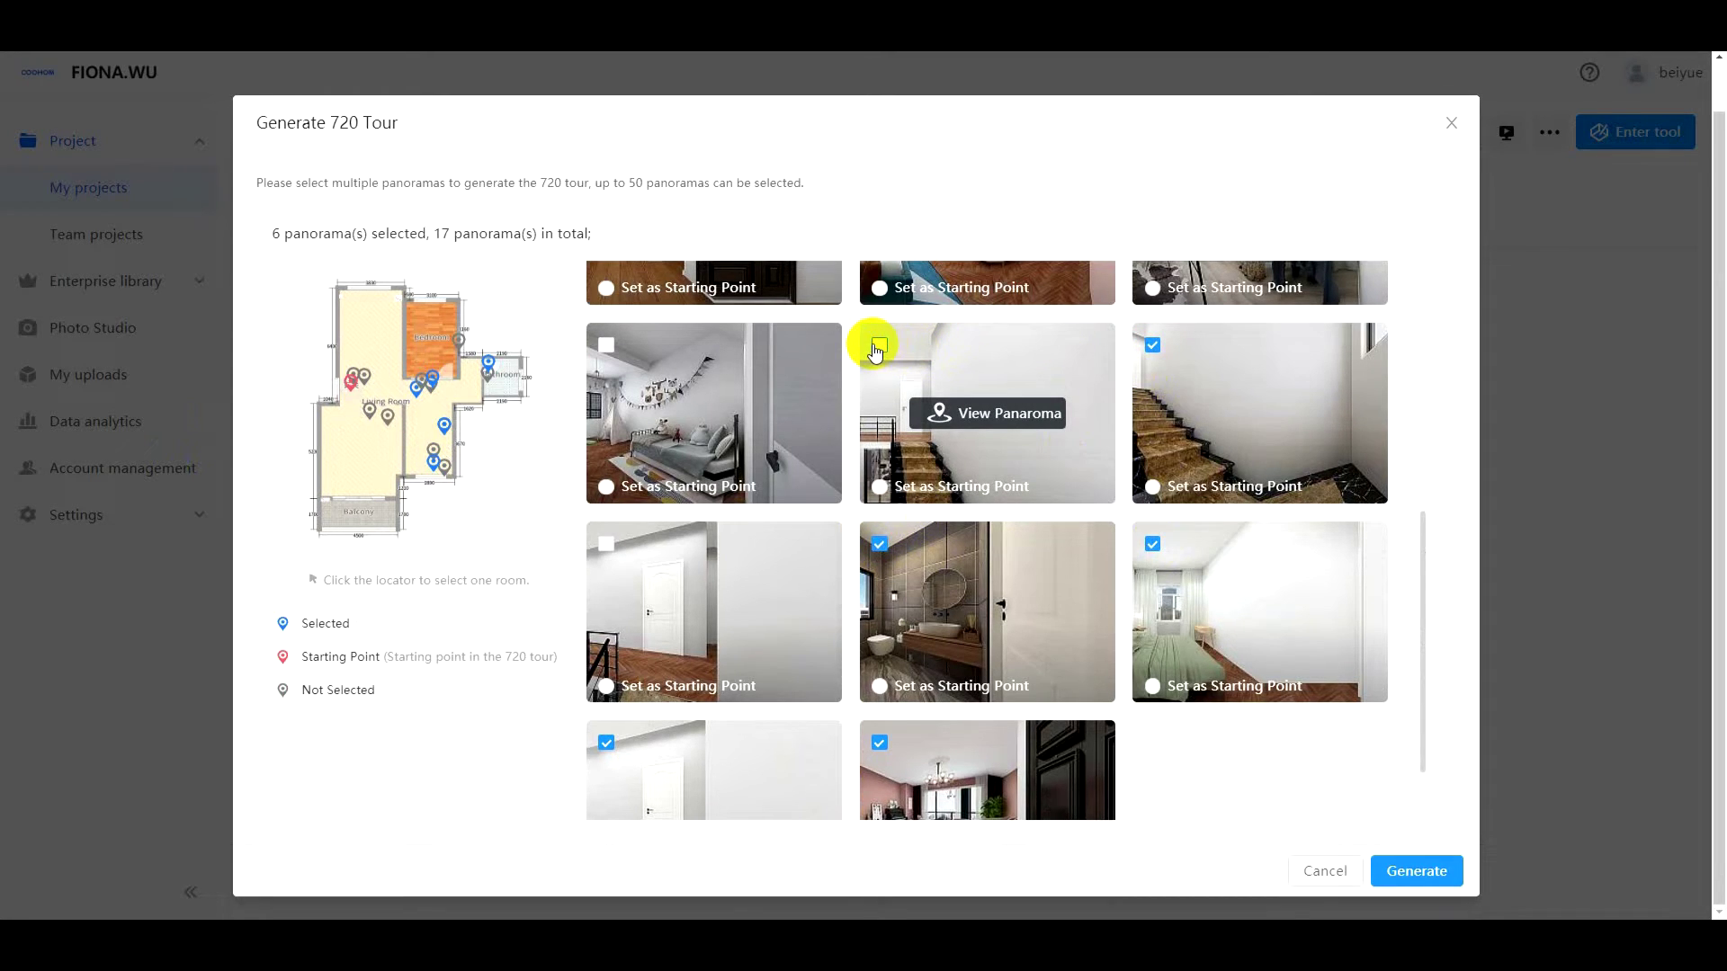
pyautogui.click(877, 347)
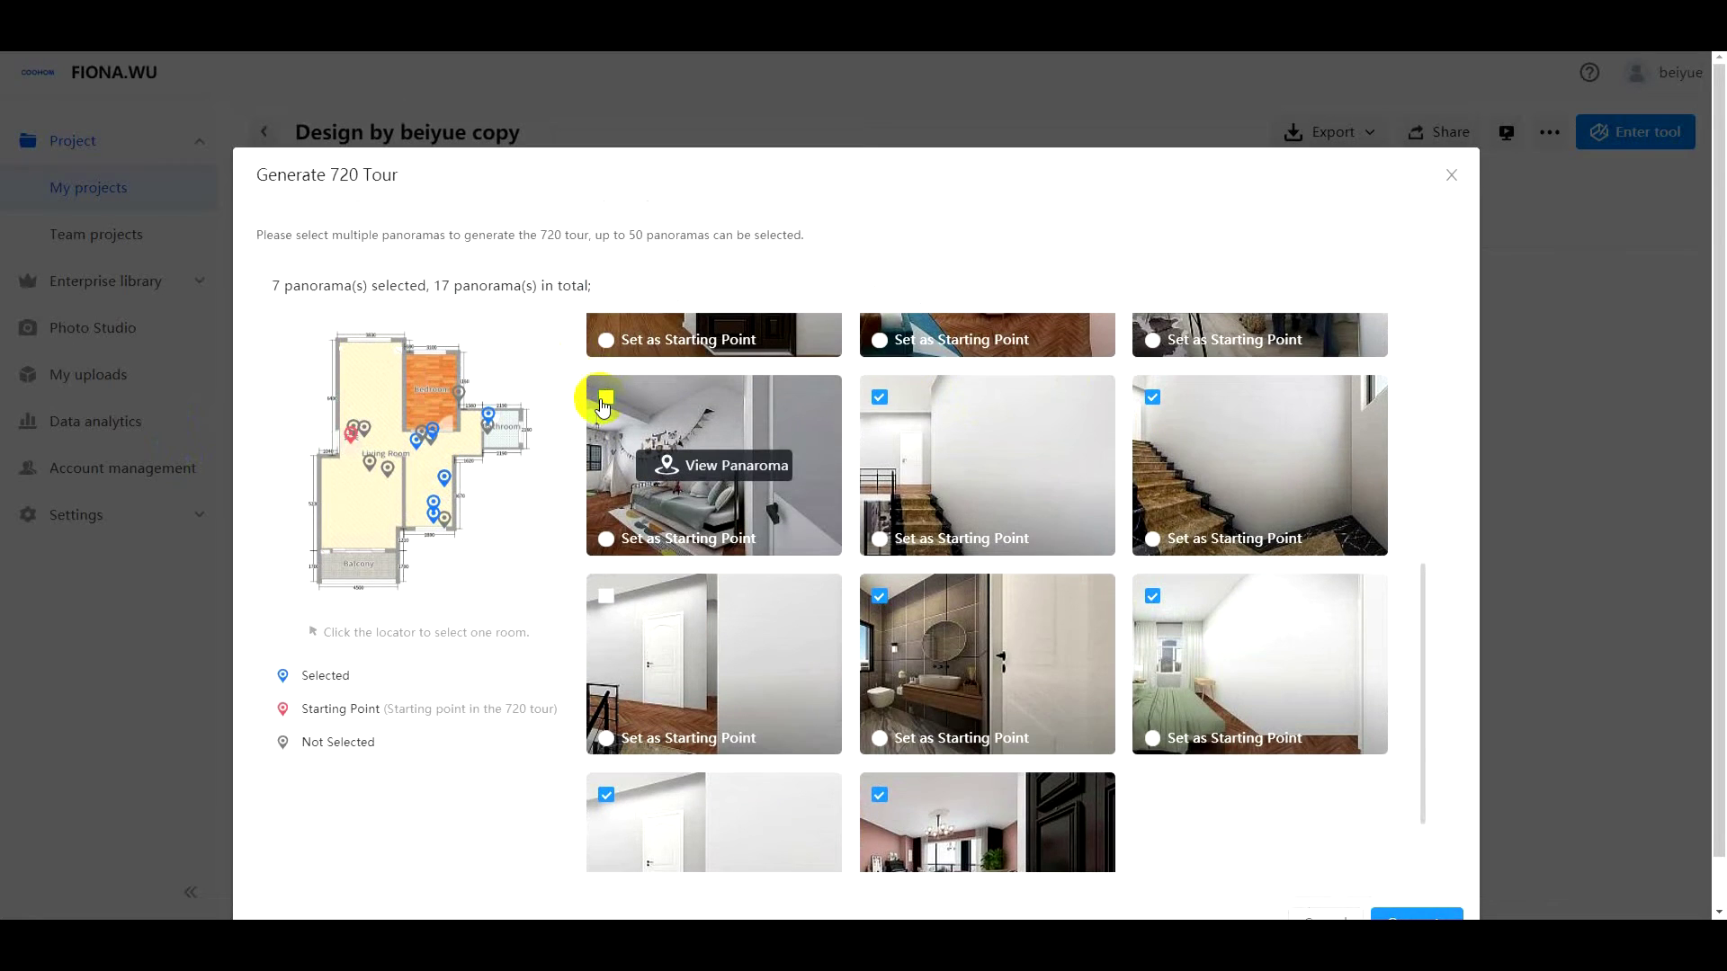
pyautogui.click(606, 397)
pyautogui.scroll(3, 703, 446)
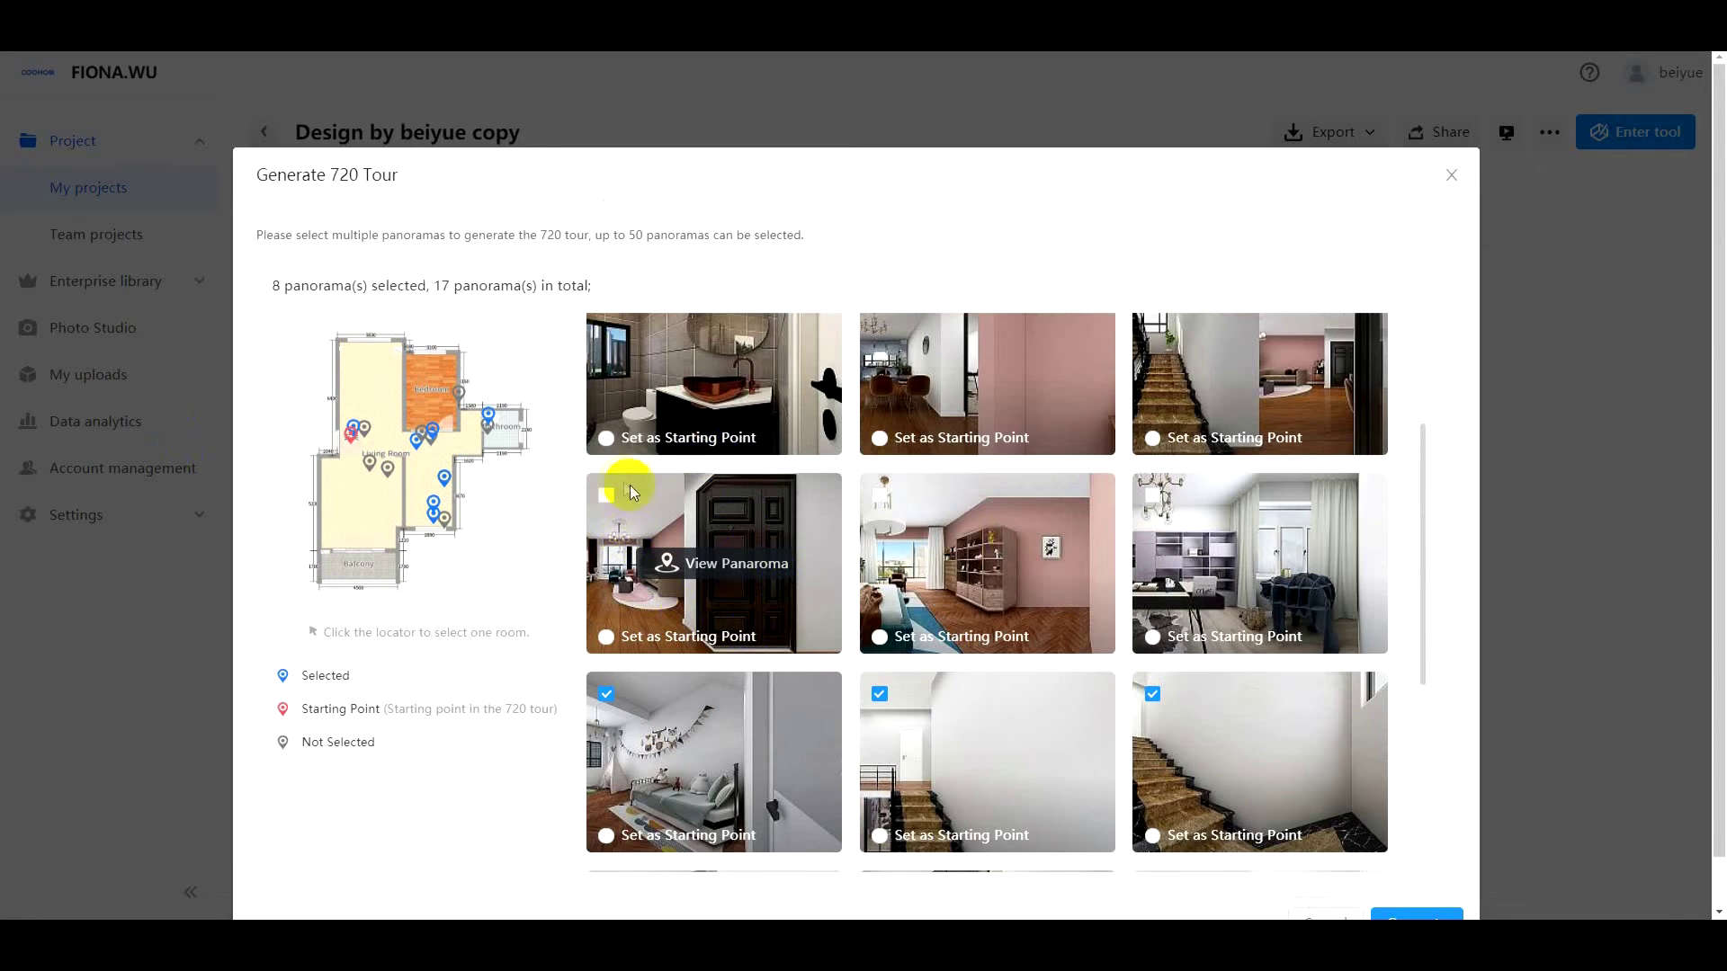
pyautogui.click(879, 497)
# Step: Add the staircase view facing the living room, the round-mirror bathroom with black vanity, and the study with the dark door frame
pyautogui.scroll(3, 989, 499)
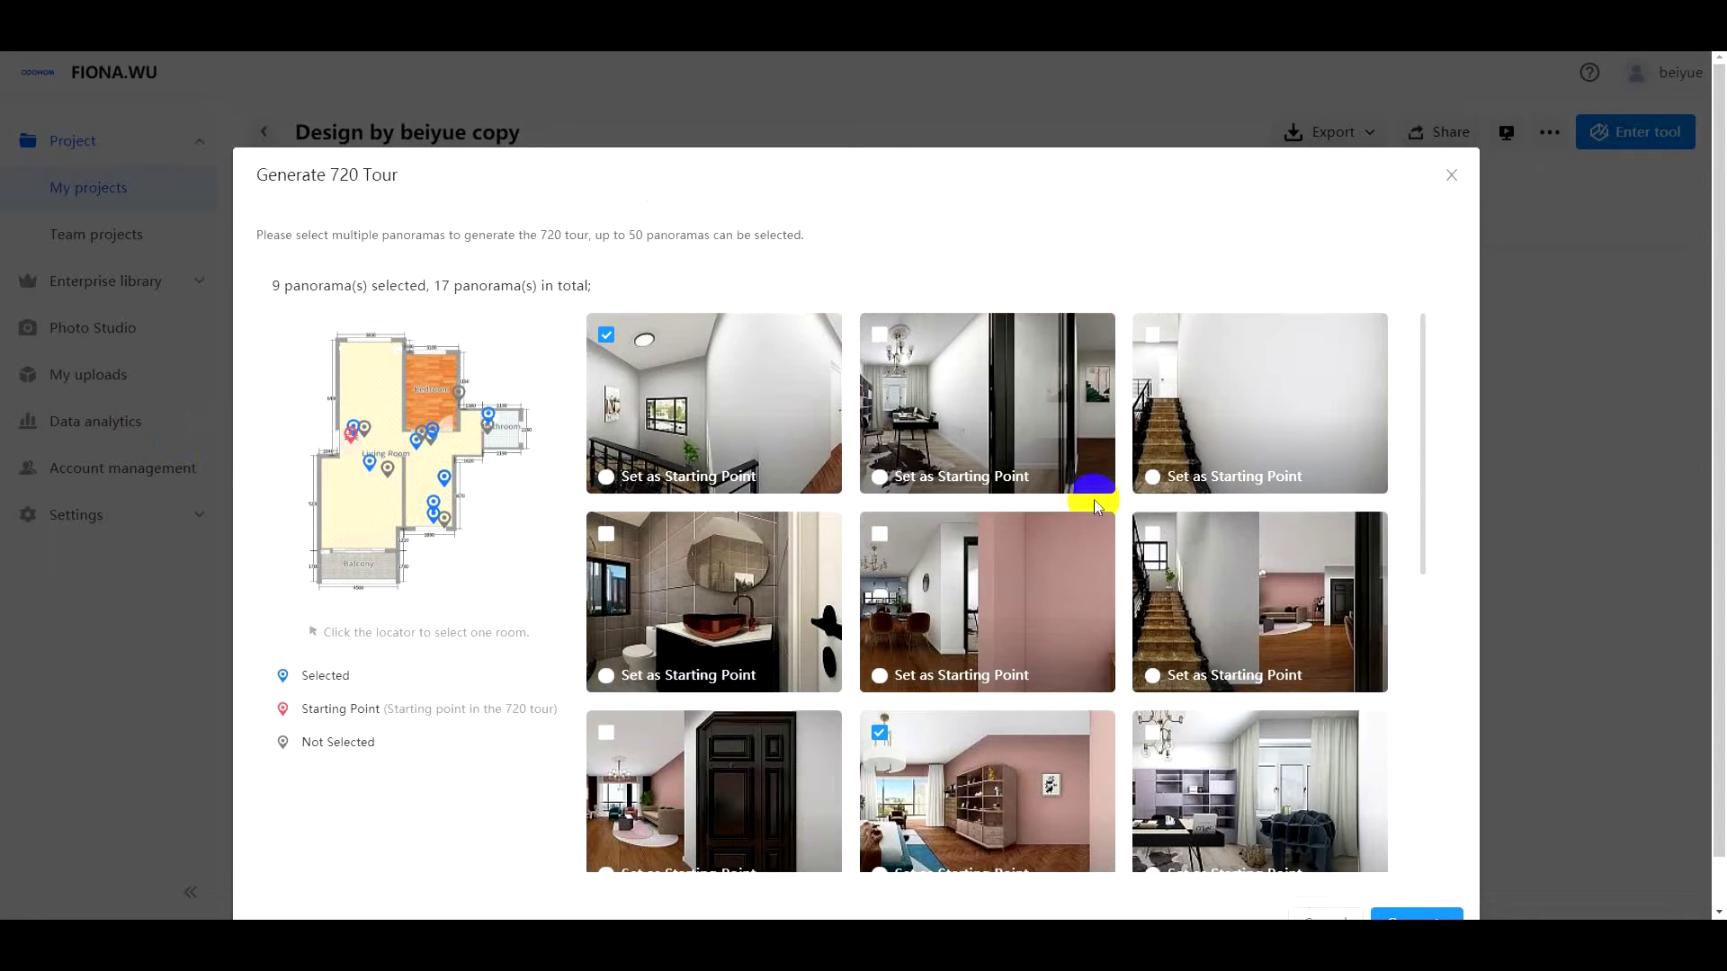
pyautogui.click(1152, 536)
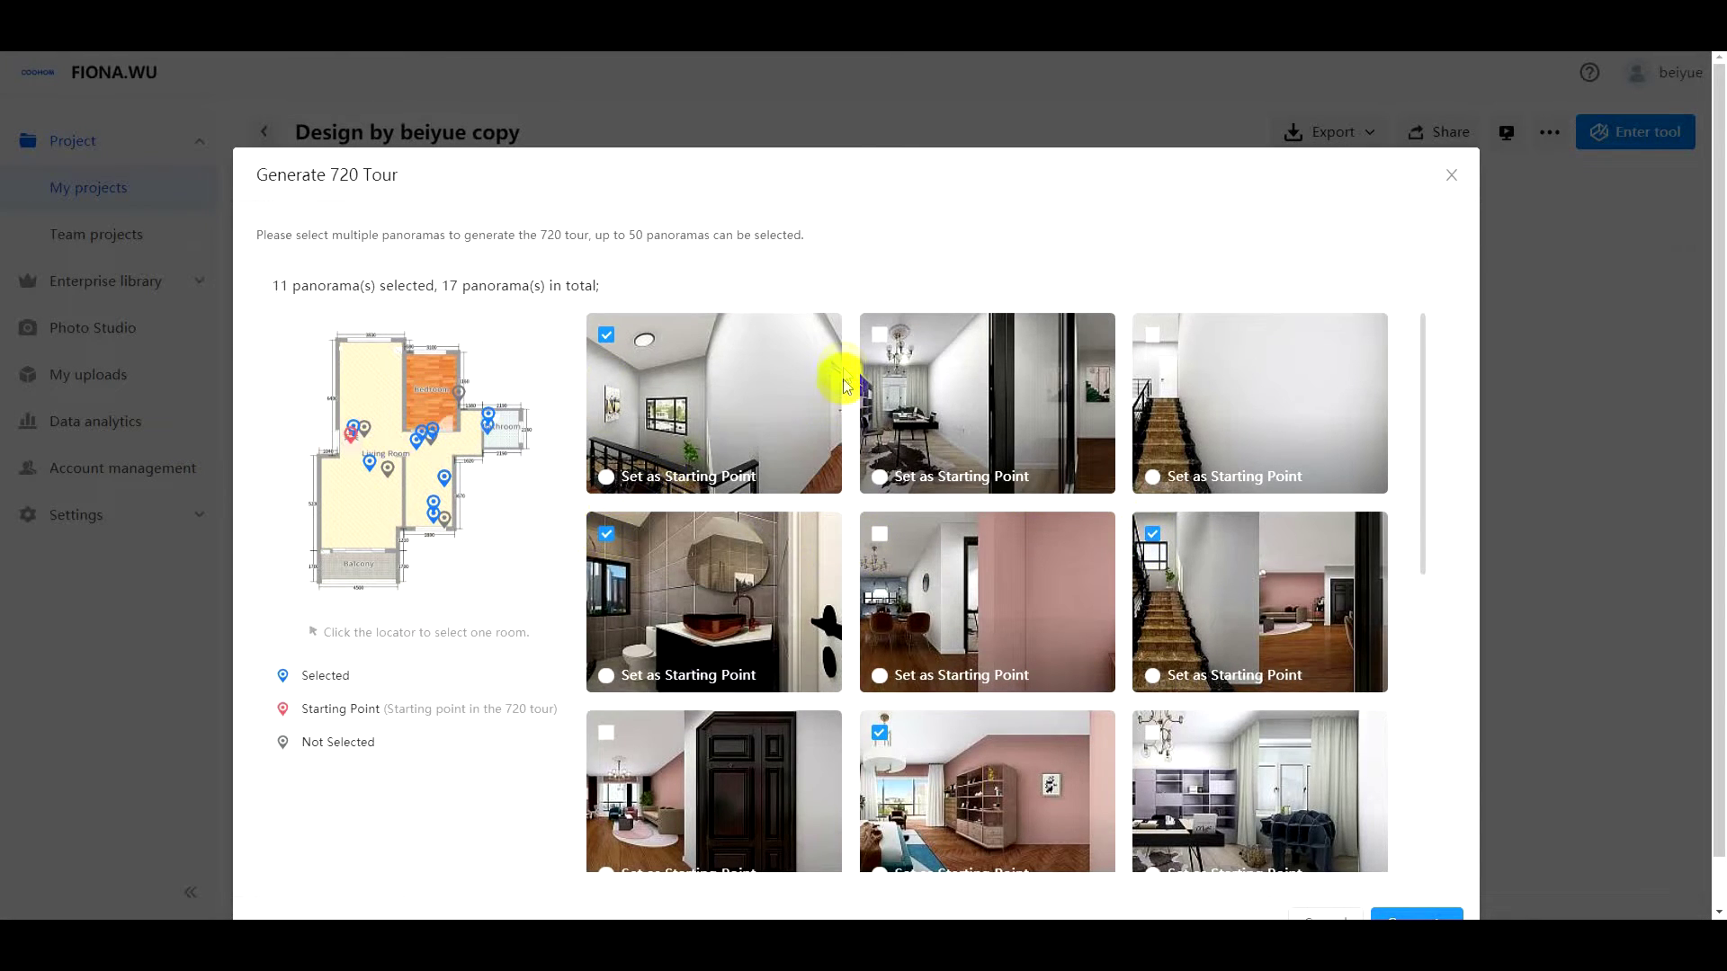
pyautogui.click(880, 336)
# Step: Generate the 720 tour from the selected panoramas and open it for viewing
pyautogui.scroll(-5, 904, 601)
pyautogui.scroll(-5, 904, 601)
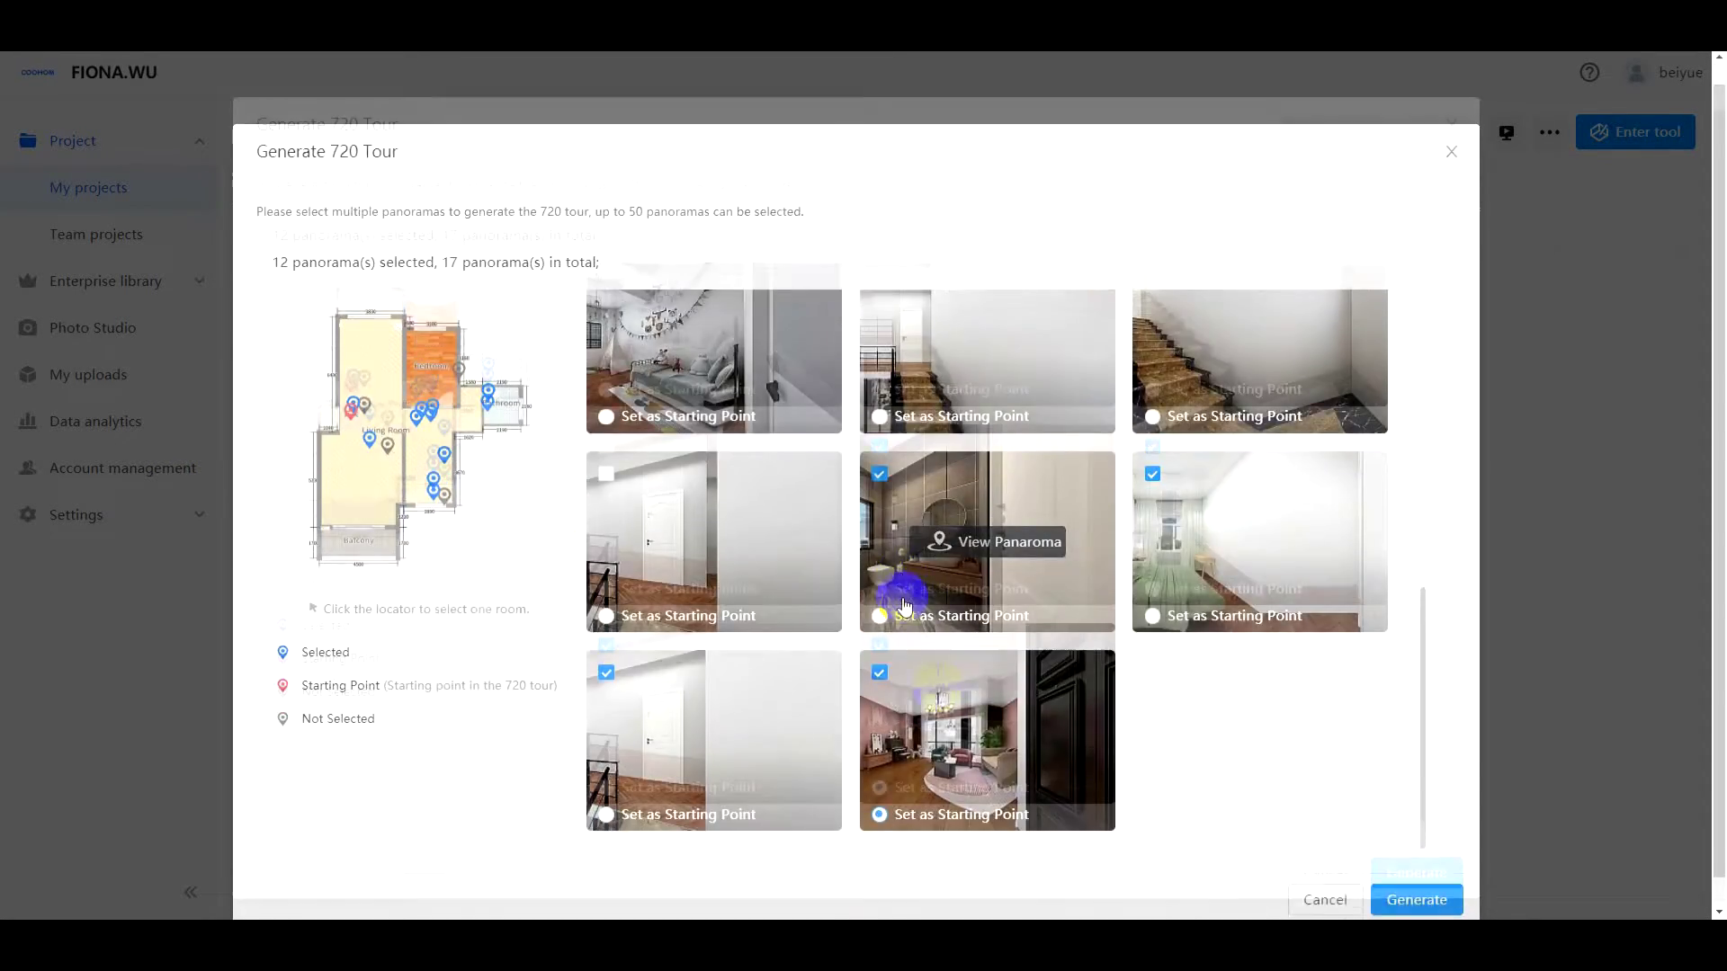
pyautogui.click(1403, 865)
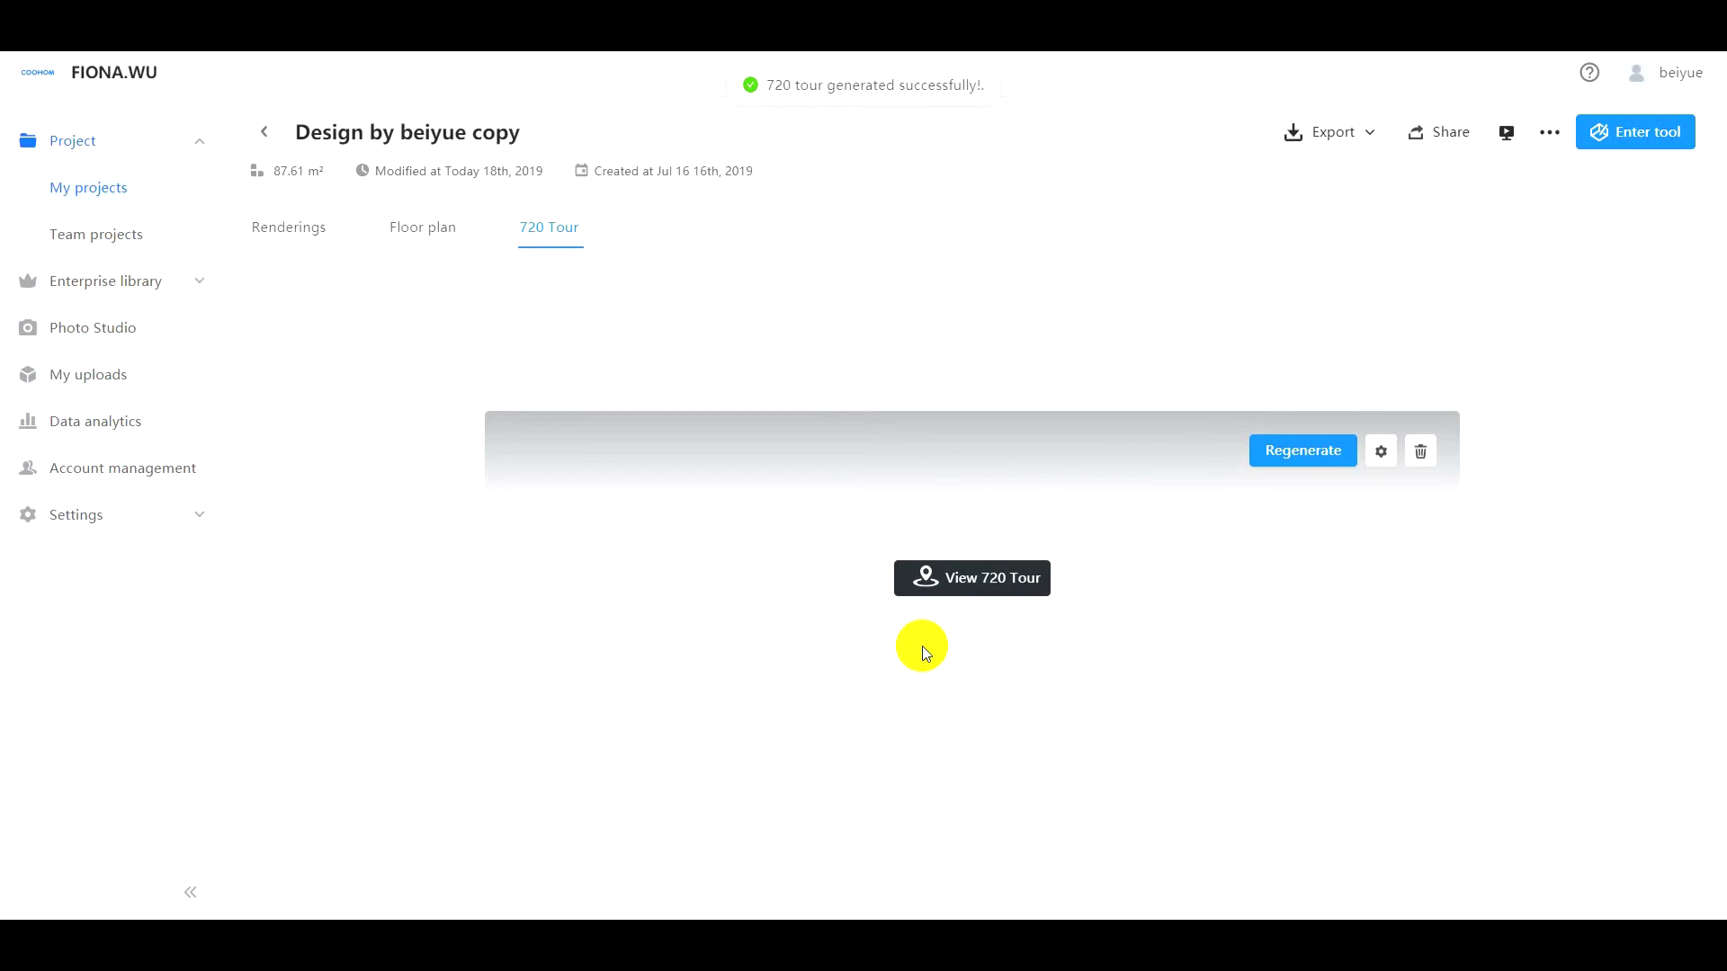
pyautogui.click(948, 582)
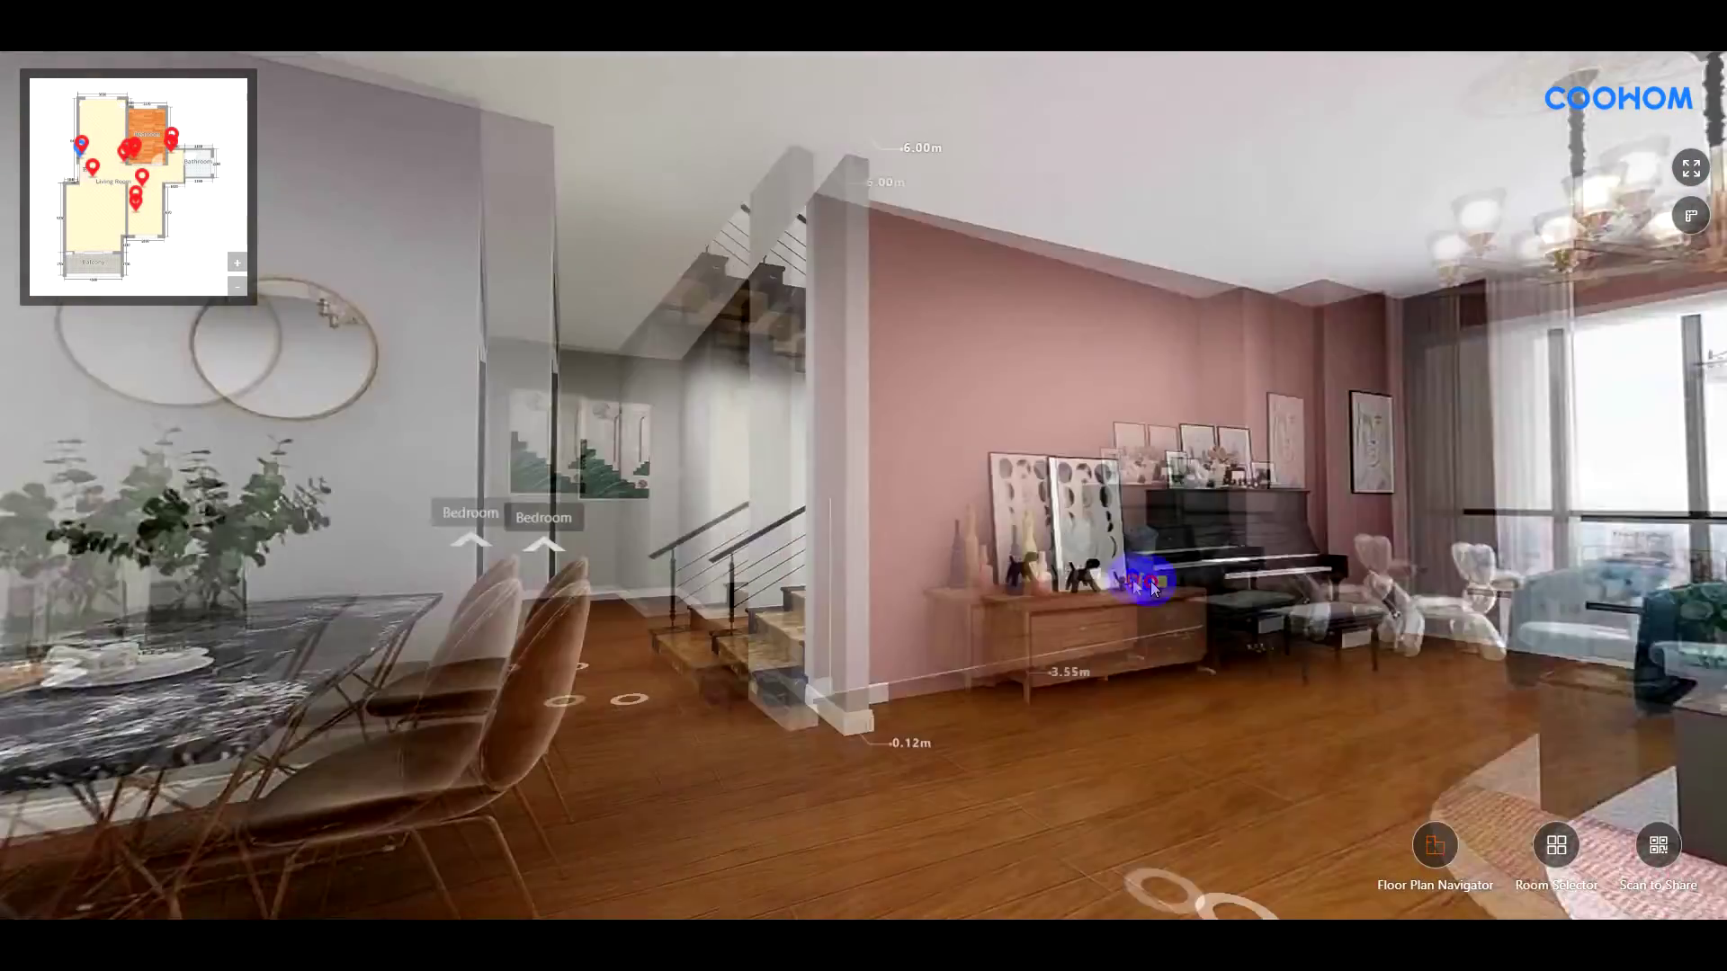